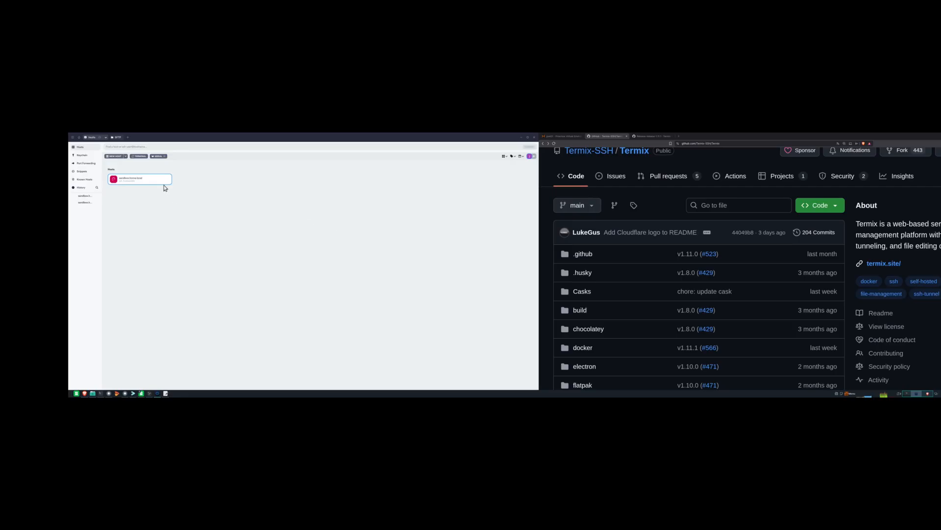
- Connect to the sandbox.home.local host and elevate to a root shell with sudo -i
{"action": "left_click", "coordinate": [152, 181]}
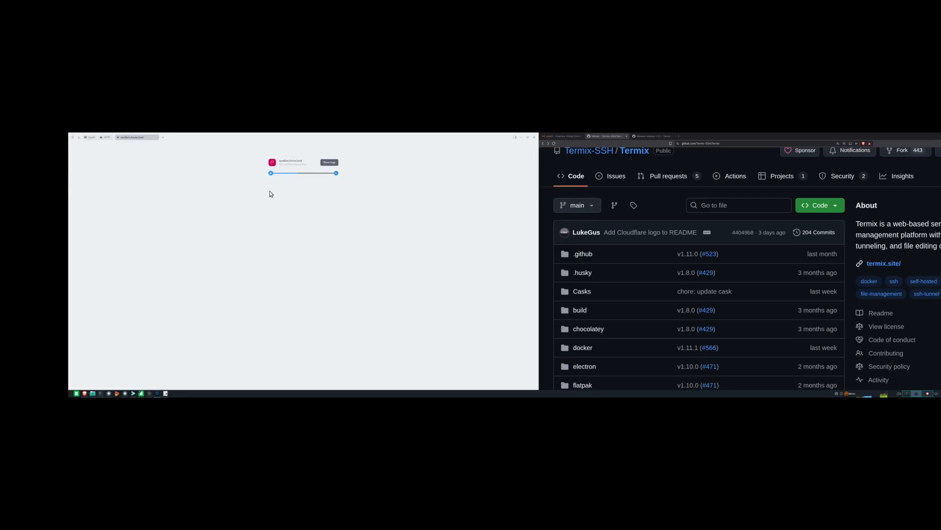
{"action": "type", "text": "sudo -i"}
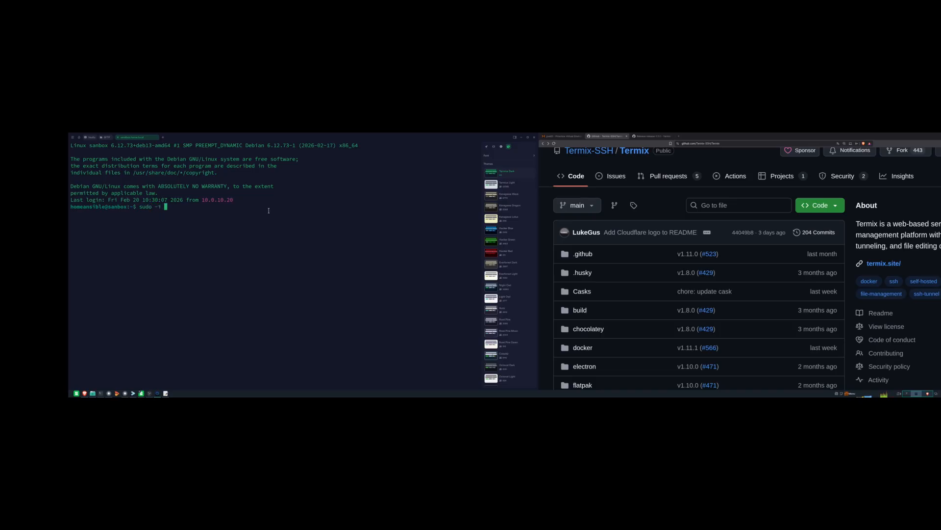
{"action": "key", "text": "Return"}
{"action": "left_click", "coordinate": [564, 136]}
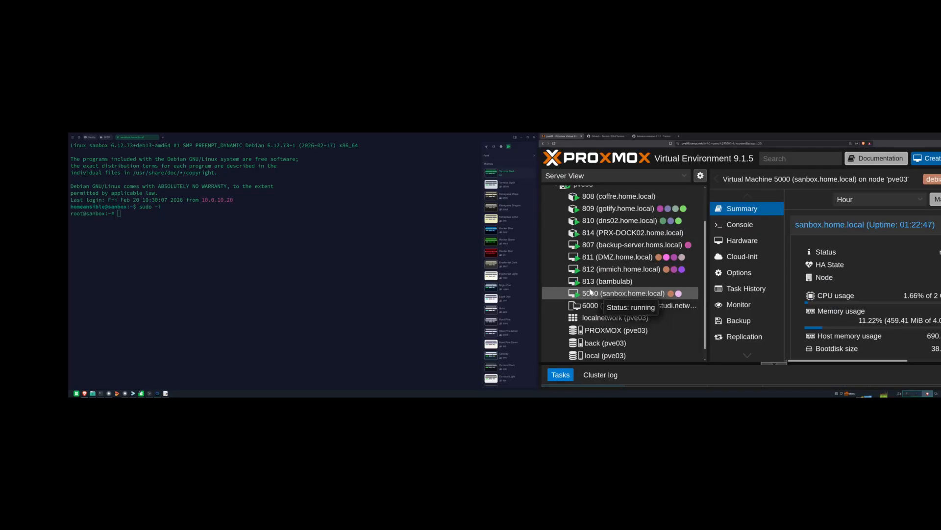
{"action": "left_click", "coordinate": [735, 242]}
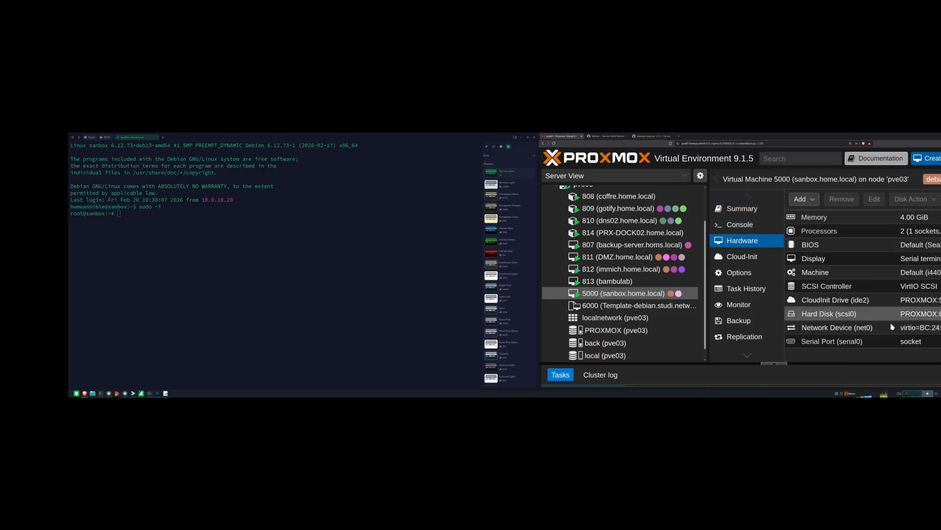
{"action": "left_click", "coordinate": [742, 256]}
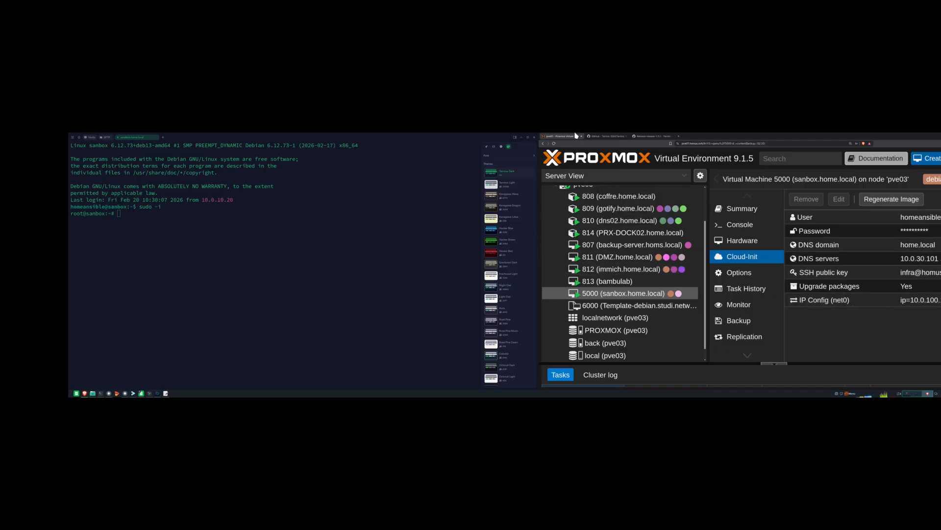
{"action": "left_click", "coordinate": [606, 136]}
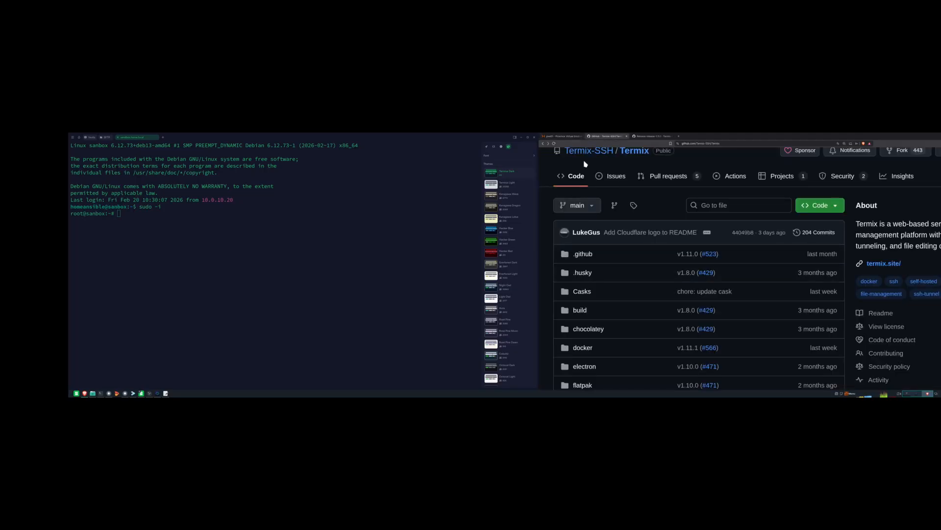
- Scroll the Termix README down to the supported platforms list and select it
{"action": "scroll", "coordinate": [621, 200], "scroll_direction": "up", "scroll_amount": 2}
{"action": "scroll", "coordinate": [593, 228], "scroll_direction": "down", "scroll_amount": 5}
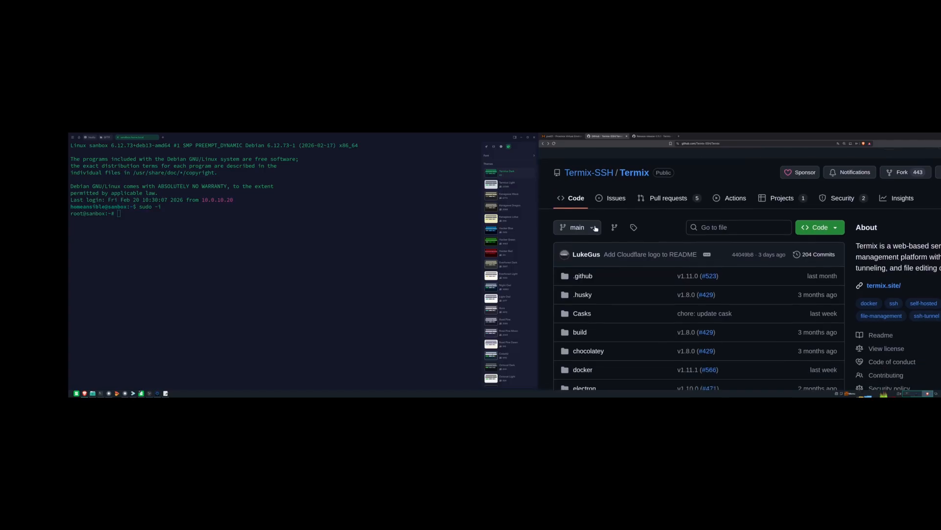
{"action": "scroll", "coordinate": [618, 288], "scroll_direction": "down", "scroll_amount": 5}
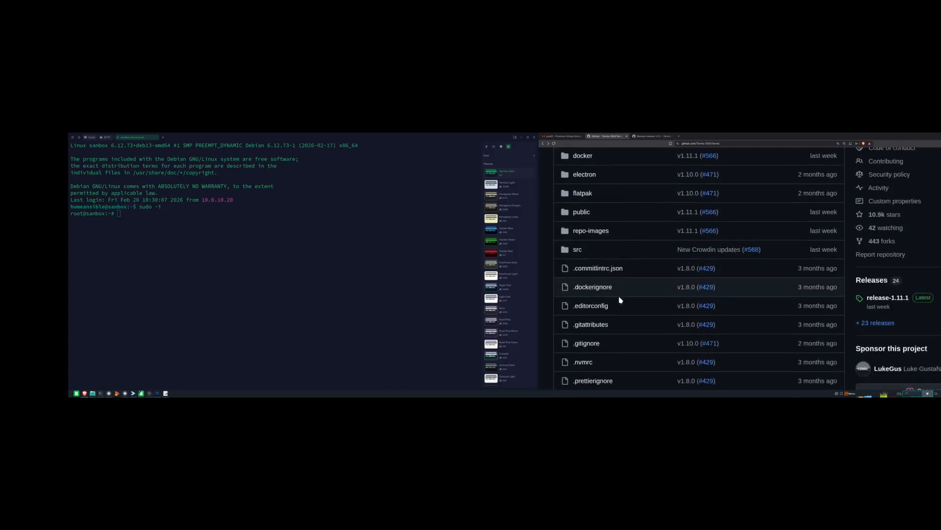
{"action": "scroll", "coordinate": [736, 296], "scroll_direction": "up", "scroll_amount": 3}
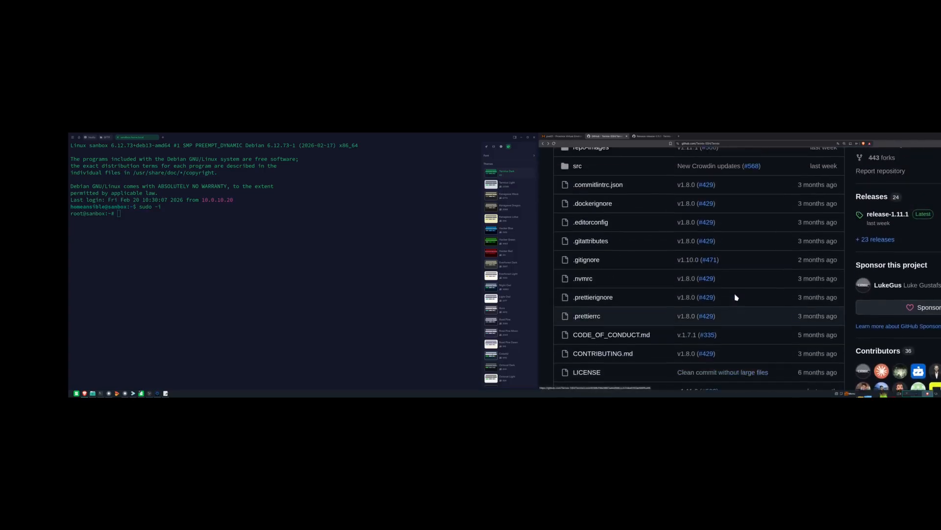
{"action": "scroll", "coordinate": [646, 291], "scroll_direction": "down", "scroll_amount": 4}
{"action": "scroll", "coordinate": [602, 330], "scroll_direction": "down", "scroll_amount": 6}
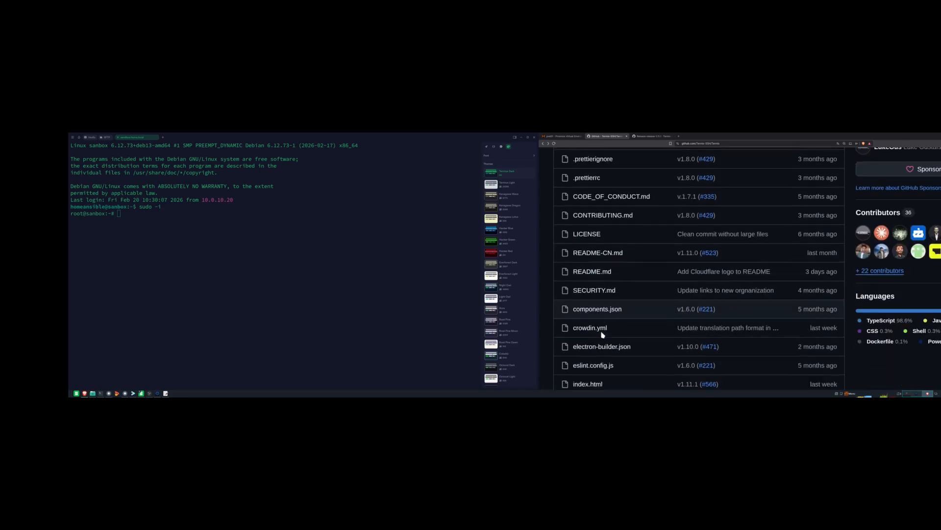
{"action": "scroll", "coordinate": [625, 328], "scroll_direction": "down", "scroll_amount": 1}
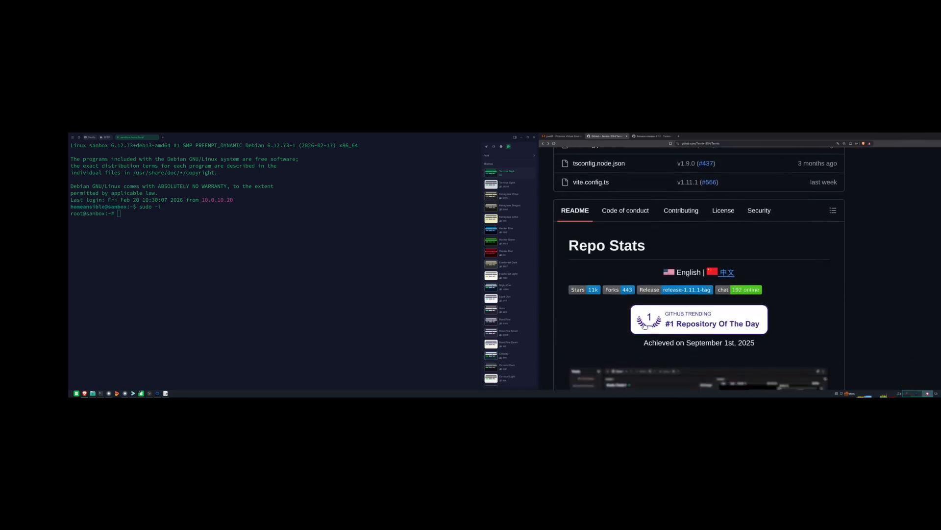
{"action": "scroll", "coordinate": [717, 328], "scroll_direction": "down", "scroll_amount": 3}
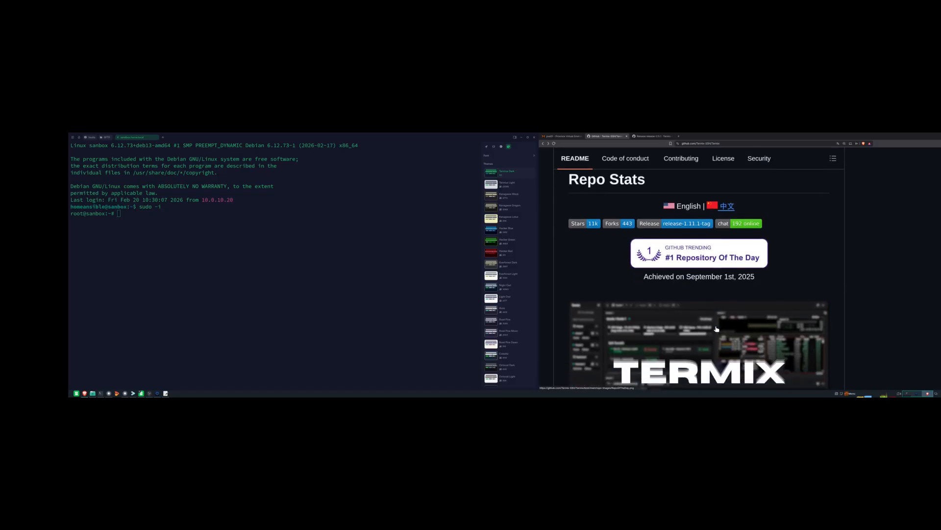
{"action": "scroll", "coordinate": [716, 328], "scroll_direction": "down", "scroll_amount": 6}
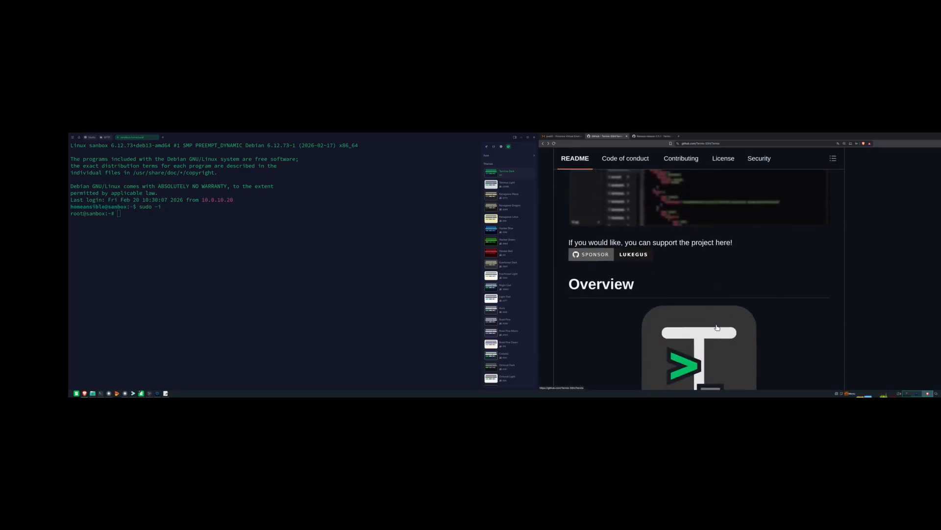
{"action": "scroll", "coordinate": [717, 325], "scroll_direction": "down", "scroll_amount": 4}
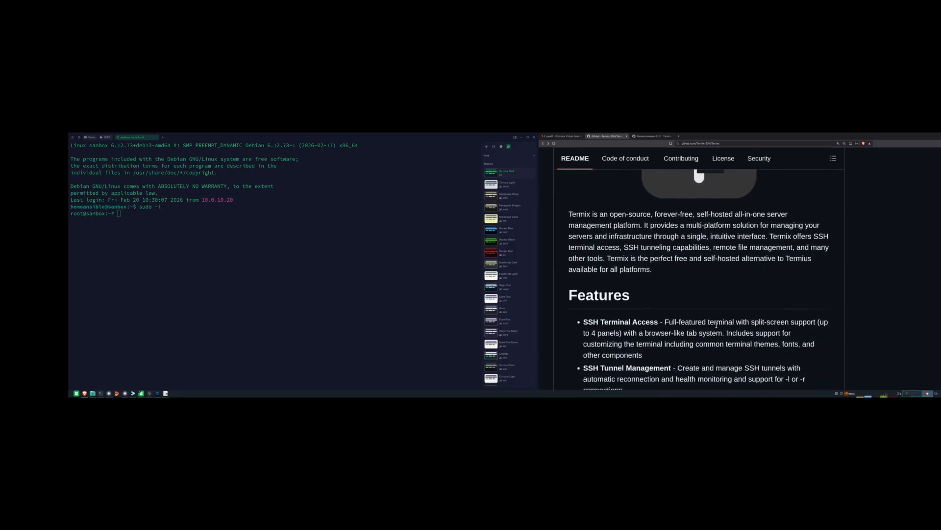
{"action": "scroll", "coordinate": [716, 325], "scroll_direction": "down", "scroll_amount": 7}
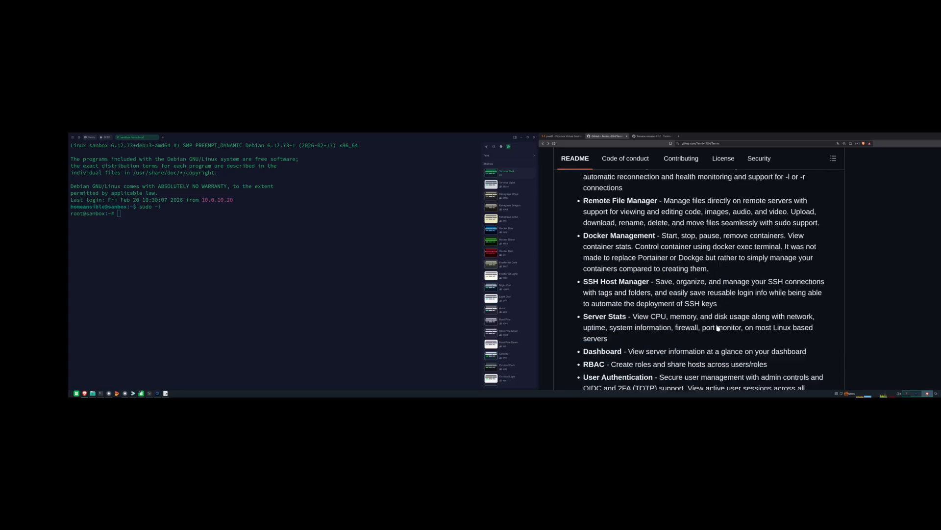
{"action": "scroll", "coordinate": [719, 353], "scroll_direction": "down", "scroll_amount": 5}
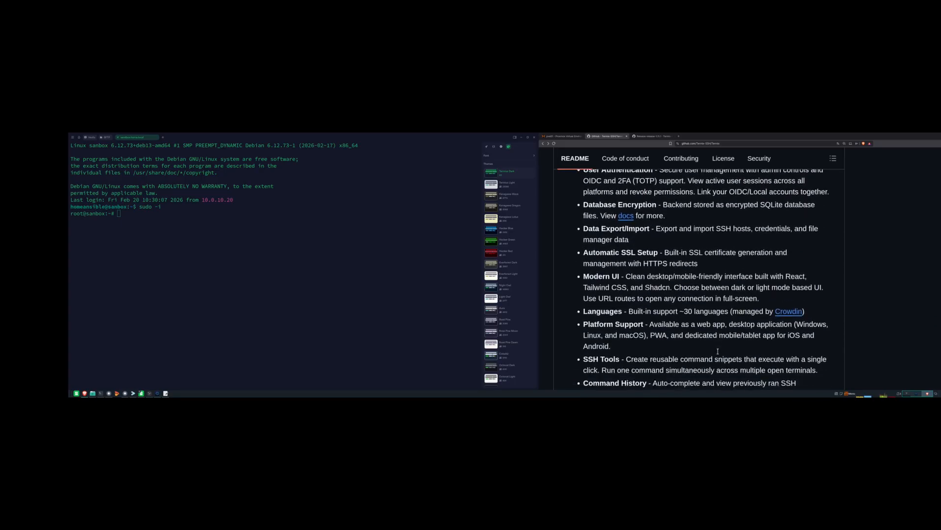
{"action": "scroll", "coordinate": [686, 337], "scroll_direction": "down", "scroll_amount": 7}
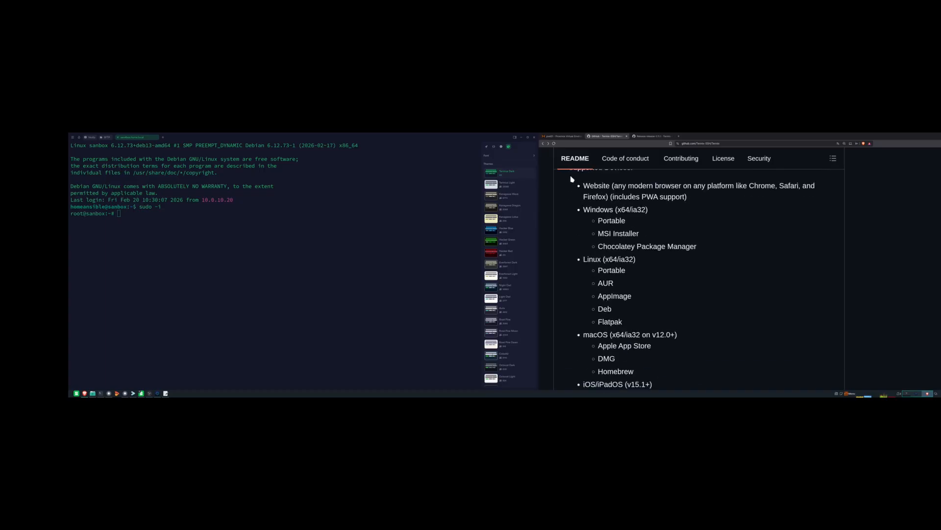
{"action": "left_click_drag", "start_coordinate": [578, 186], "coordinate": [764, 331]}
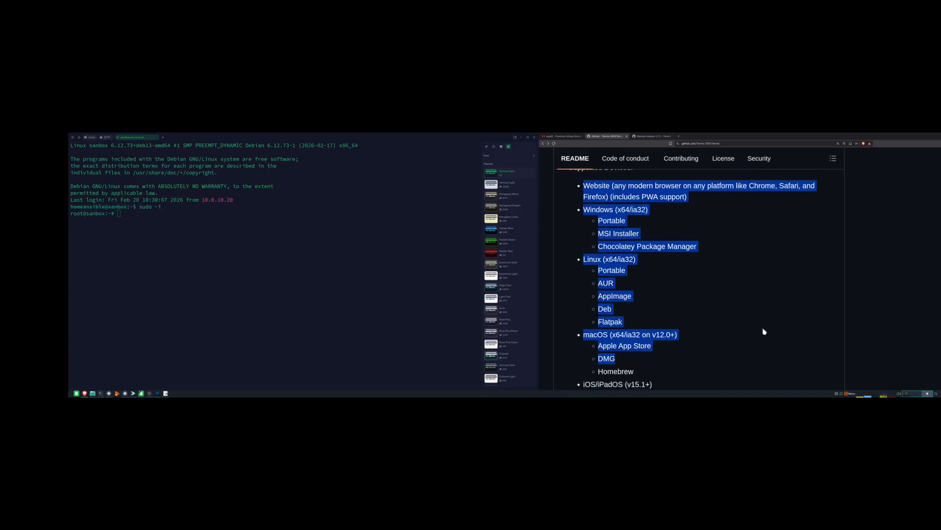
- Select the sample Docker Compose code block, then type mk at the root prompt
{"action": "scroll", "coordinate": [750, 318], "scroll_direction": "down", "scroll_amount": 5}
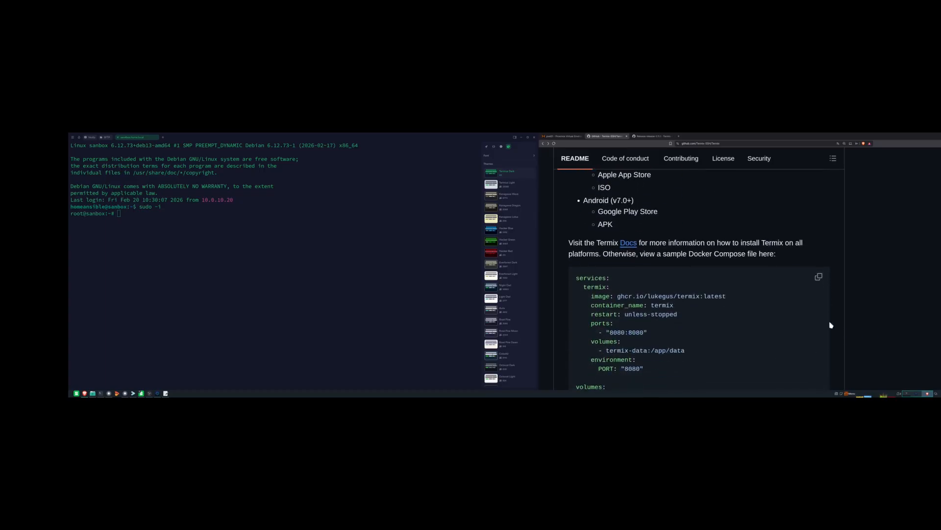
{"action": "scroll", "coordinate": [575, 308], "scroll_direction": "down", "scroll_amount": 1}
{"action": "scroll", "coordinate": [578, 305], "scroll_direction": "up", "scroll_amount": 1}
{"action": "left_click_drag", "start_coordinate": [572, 235], "coordinate": [735, 363]}
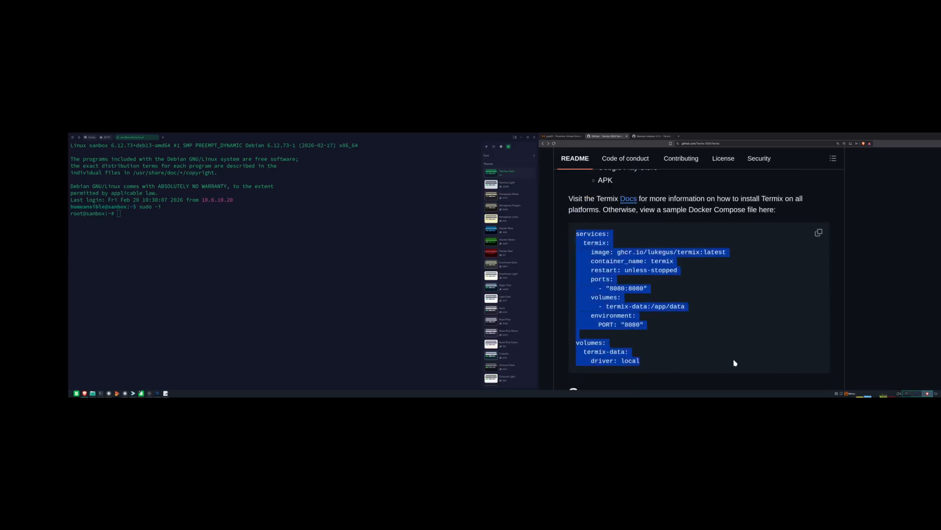
{"action": "left_click", "coordinate": [233, 202]}
{"action": "type", "text": "mk"}
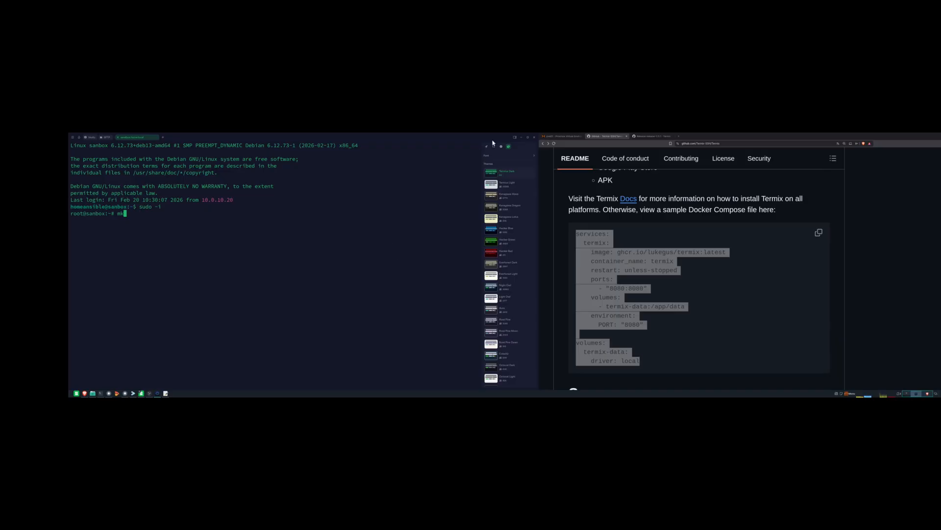
- Set the Termius terminal Text Size to 40 in Settings, then type mk again
{"action": "left_click", "coordinate": [73, 137]}
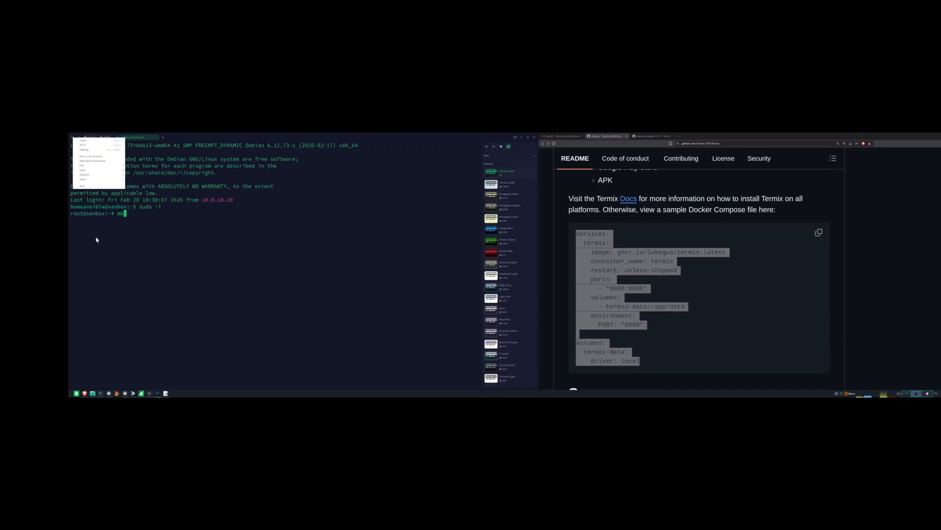
{"action": "left_click", "coordinate": [85, 150]}
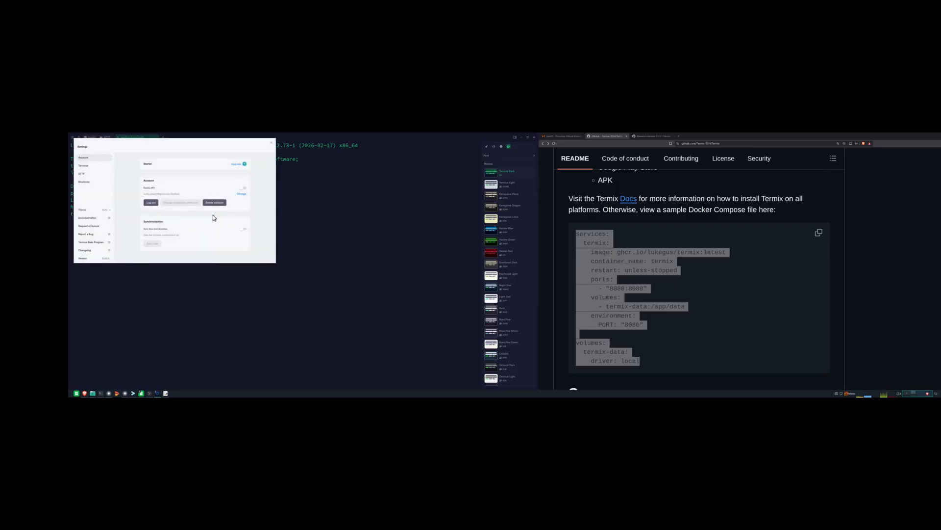
{"action": "left_click", "coordinate": [89, 165]}
{"action": "double_click", "coordinate": [237, 243]}
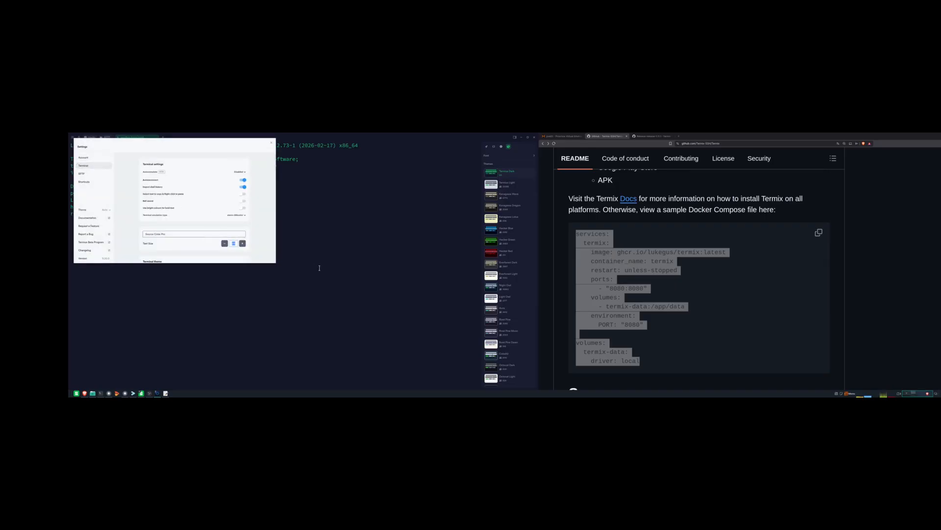
{"action": "type", "text": "30"}
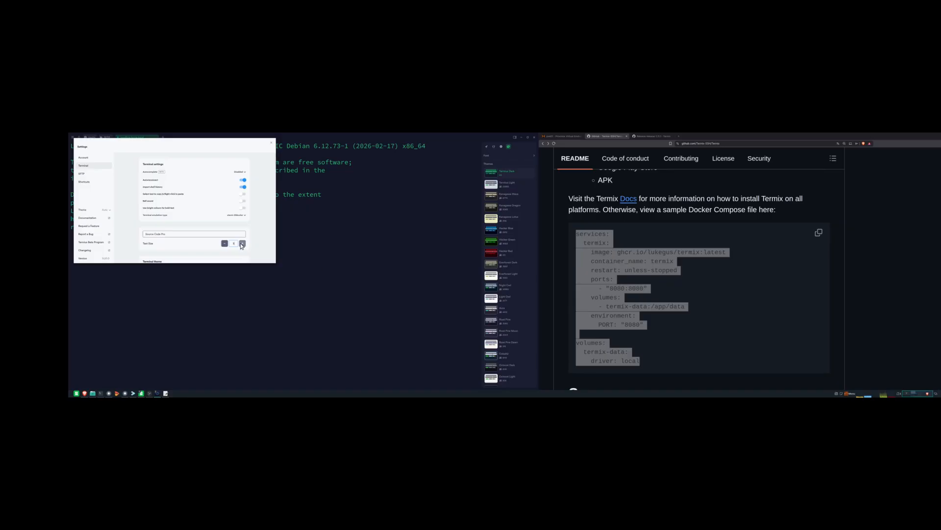
{"action": "type", "text": "40"}
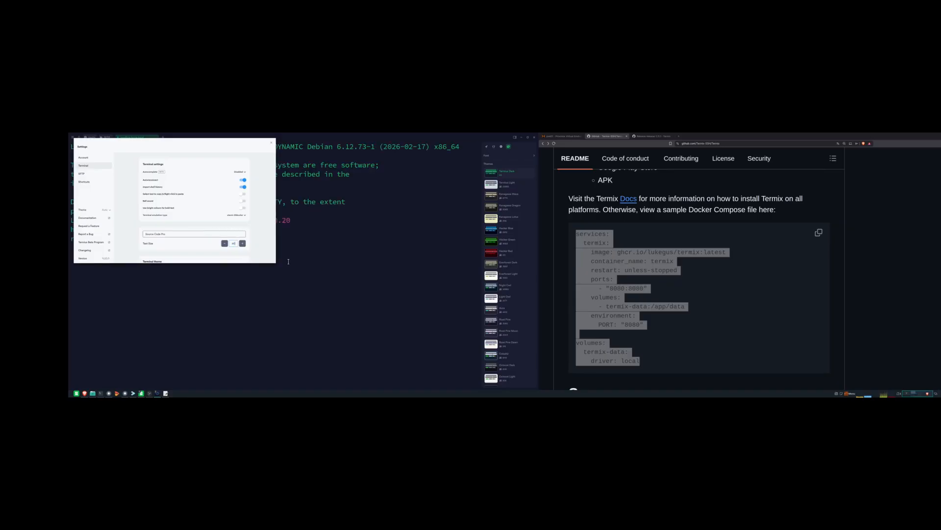
{"action": "left_click", "coordinate": [271, 143]}
{"action": "type", "text": "mk"}
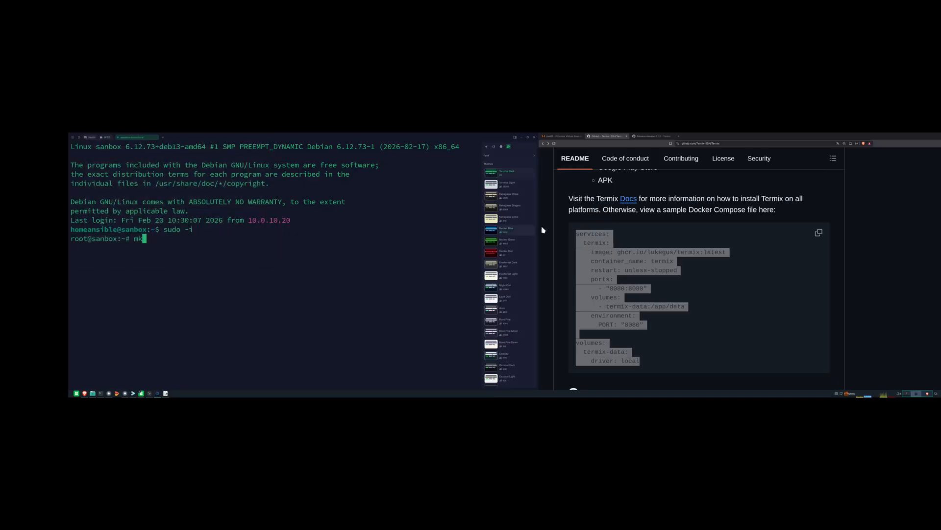
- Zoom in on the README and scroll down through the screenshots and Support sections
{"action": "left_click", "coordinate": [680, 287]}
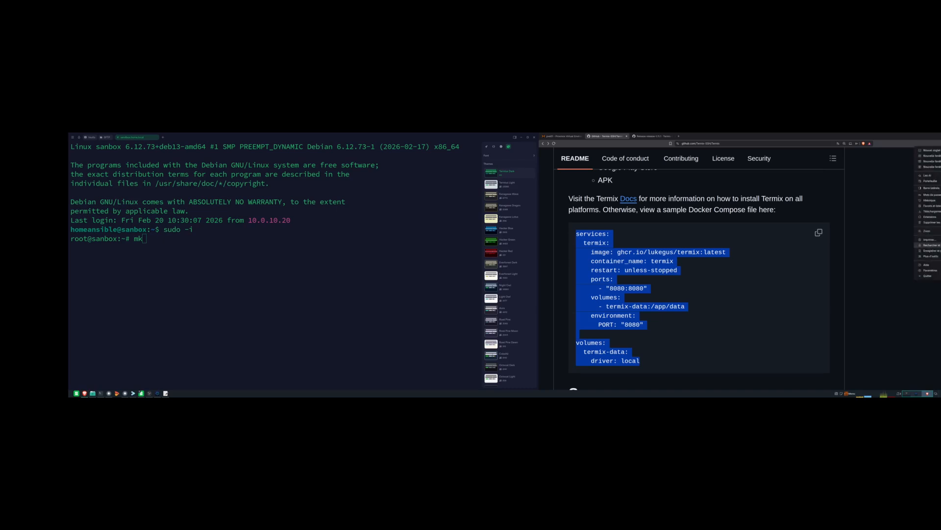
{"action": "left_click", "coordinate": [940, 231]}
{"action": "left_click", "coordinate": [940, 231]}
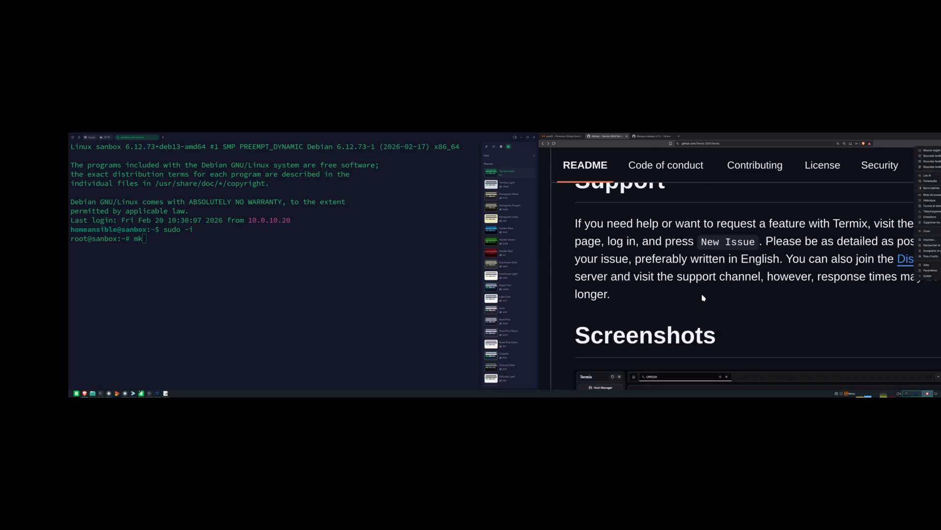
{"action": "left_click", "coordinate": [731, 243]}
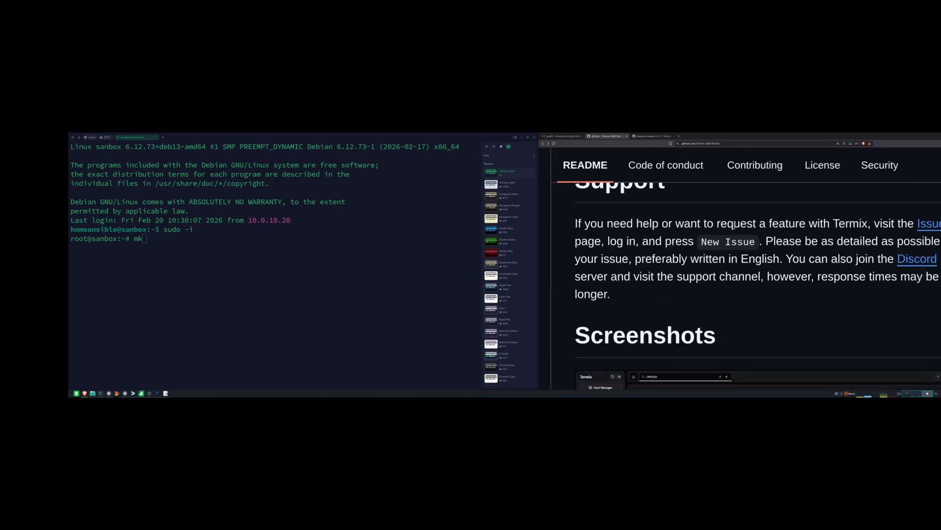
{"action": "scroll", "coordinate": [735, 238], "scroll_direction": "down", "scroll_amount": 3}
{"action": "scroll", "coordinate": [691, 314], "scroll_direction": "down", "scroll_amount": 10}
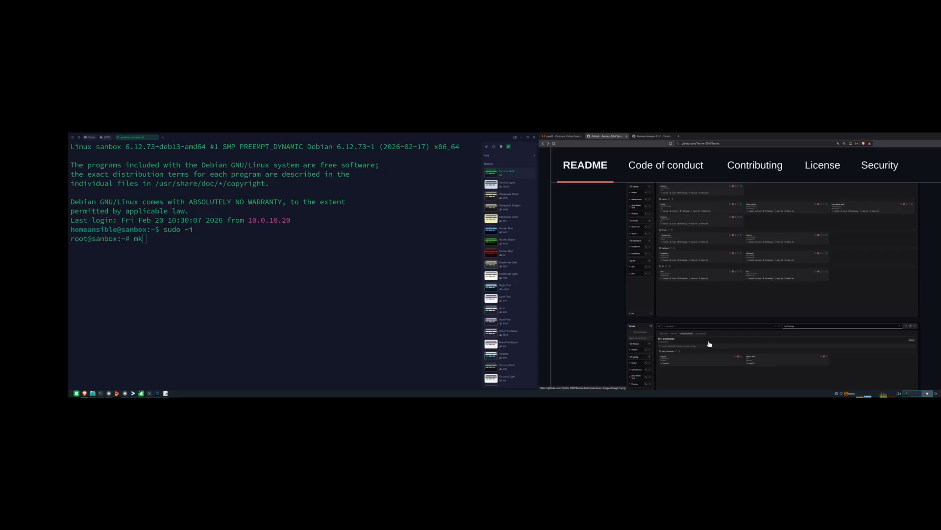
{"action": "scroll", "coordinate": [710, 344], "scroll_direction": "down", "scroll_amount": 2}
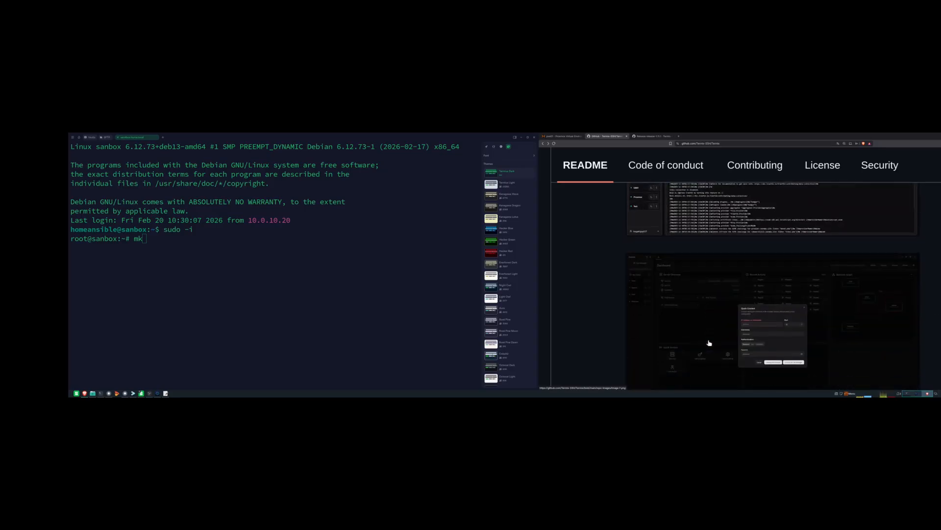
{"action": "scroll", "coordinate": [710, 343], "scroll_direction": "down", "scroll_amount": 5}
{"action": "scroll", "coordinate": [710, 346], "scroll_direction": "down", "scroll_amount": 1}
- Scroll back up to the highlighted sample Docker Compose code block
{"action": "scroll", "coordinate": [708, 346], "scroll_direction": "up", "scroll_amount": 4}
{"action": "scroll", "coordinate": [708, 344], "scroll_direction": "down", "scroll_amount": 7}
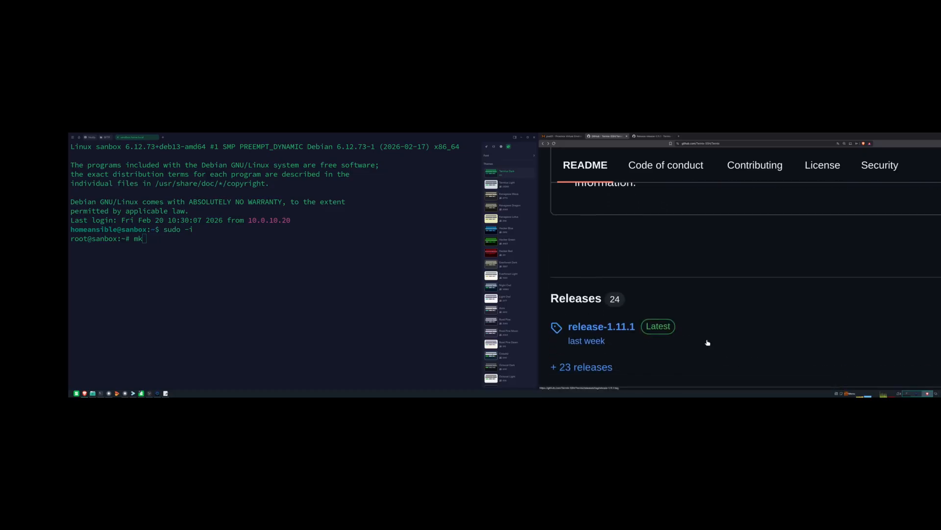
{"action": "scroll", "coordinate": [708, 342], "scroll_direction": "down", "scroll_amount": 3}
{"action": "scroll", "coordinate": [709, 342], "scroll_direction": "up", "scroll_amount": 7}
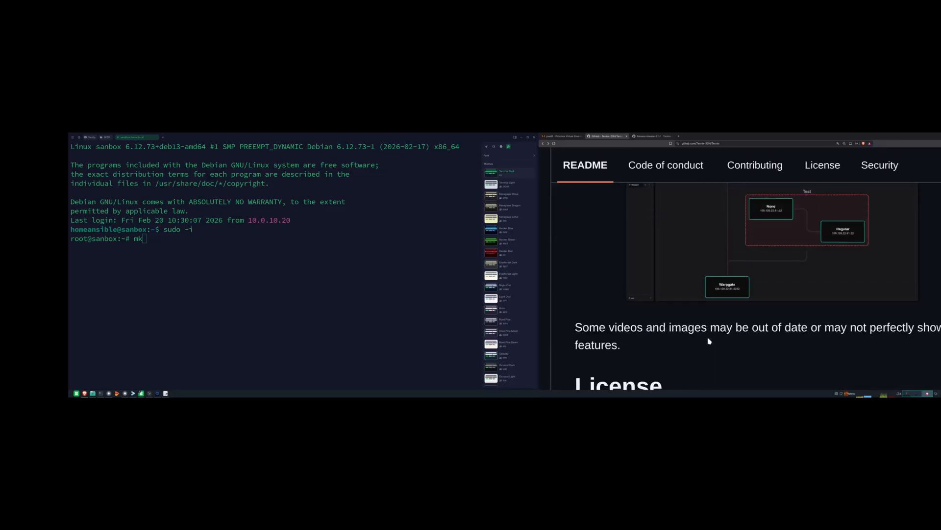
{"action": "scroll", "coordinate": [709, 339], "scroll_direction": "up", "scroll_amount": 5}
{"action": "scroll", "coordinate": [705, 319], "scroll_direction": "up", "scroll_amount": 8}
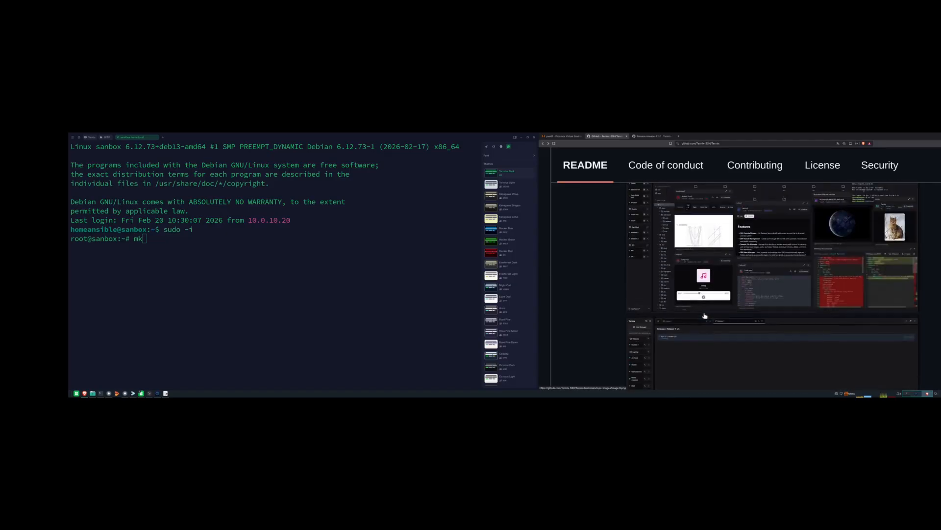
{"action": "scroll", "coordinate": [705, 315], "scroll_direction": "up", "scroll_amount": 10}
{"action": "scroll", "coordinate": [701, 317], "scroll_direction": "up", "scroll_amount": 10}
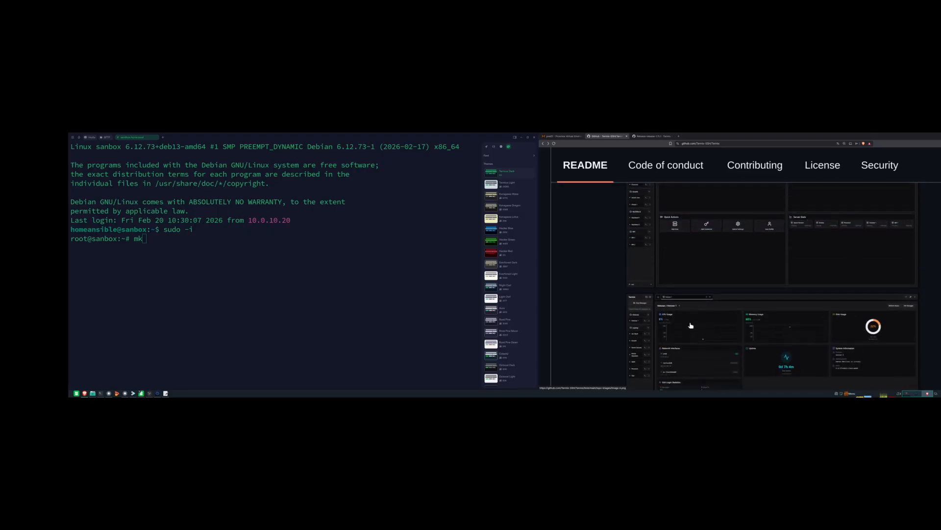
{"action": "scroll", "coordinate": [741, 294], "scroll_direction": "up", "scroll_amount": 10}
{"action": "scroll", "coordinate": [755, 290], "scroll_direction": "up", "scroll_amount": 10}
{"action": "scroll", "coordinate": [755, 290], "scroll_direction": "up", "scroll_amount": 8}
{"action": "scroll", "coordinate": [755, 289], "scroll_direction": "up", "scroll_amount": 2}
{"action": "scroll", "coordinate": [755, 289], "scroll_direction": "down", "scroll_amount": 3}
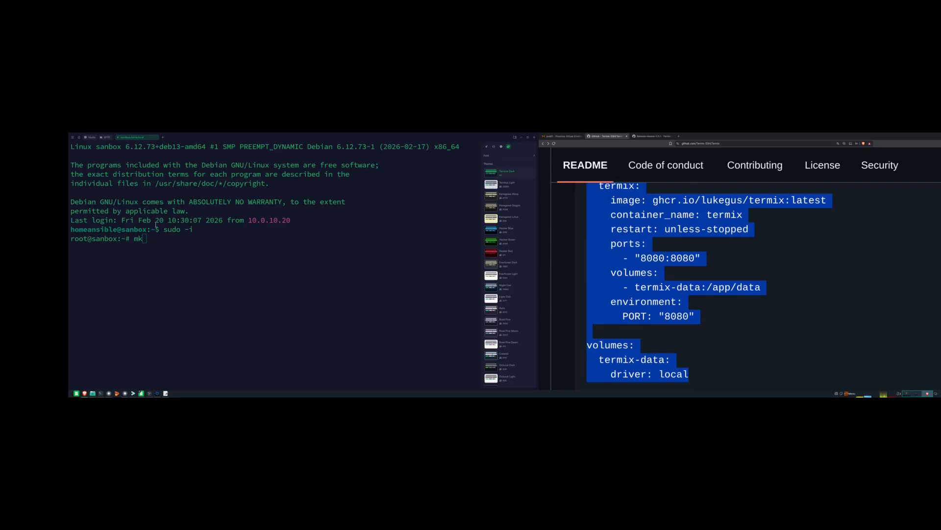
- Create /opt/termix with mkdir -p and change into that directory
{"action": "left_click", "coordinate": [171, 241]}
{"action": "type", "text": "mkdi"}
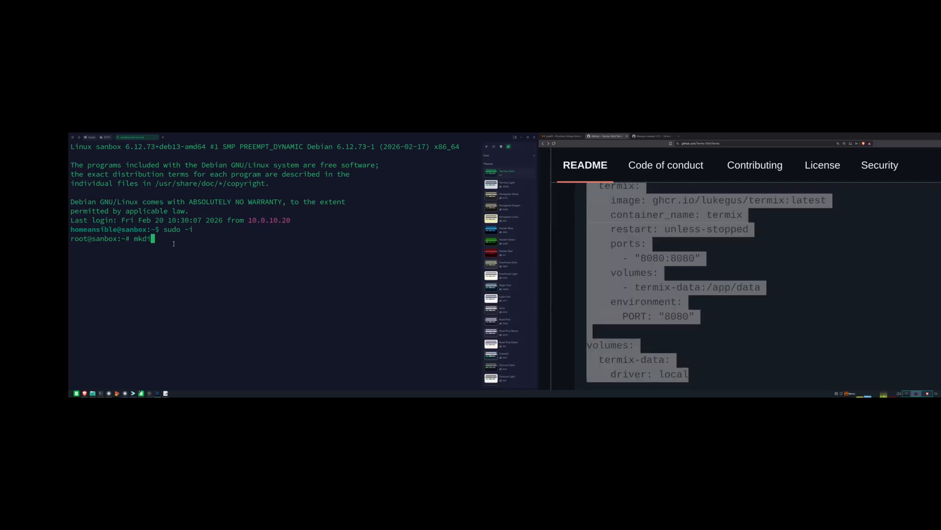
{"action": "type", "text": "r -p /opt/termix"}
{"action": "key", "text": "Return"}
{"action": "type", "text": "ls"}
{"action": "key", "text": "Return"}
{"action": "type", "text": "cd /opt/"}
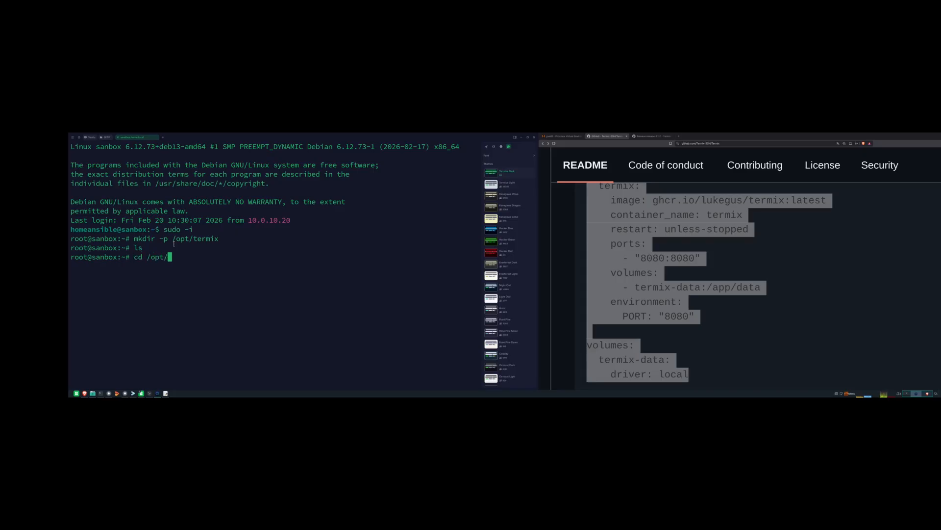
{"action": "key", "text": "Return"}
{"action": "type", "text": "cd termix"}
{"action": "key", "text": "Return"}
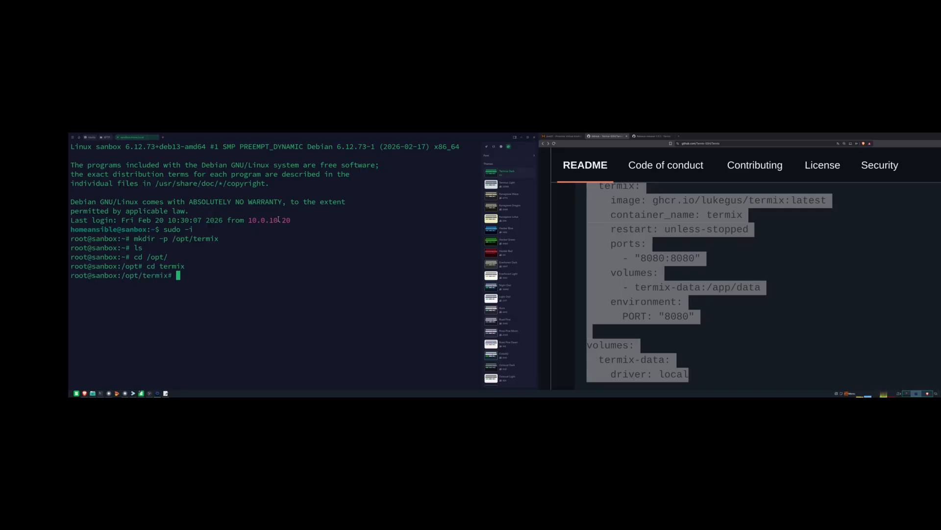
{"action": "type", "text": "ls"}
{"action": "key", "text": "Return"}
- Open a new docker-compose.yml in Vim
{"action": "type", "text": "nan"}
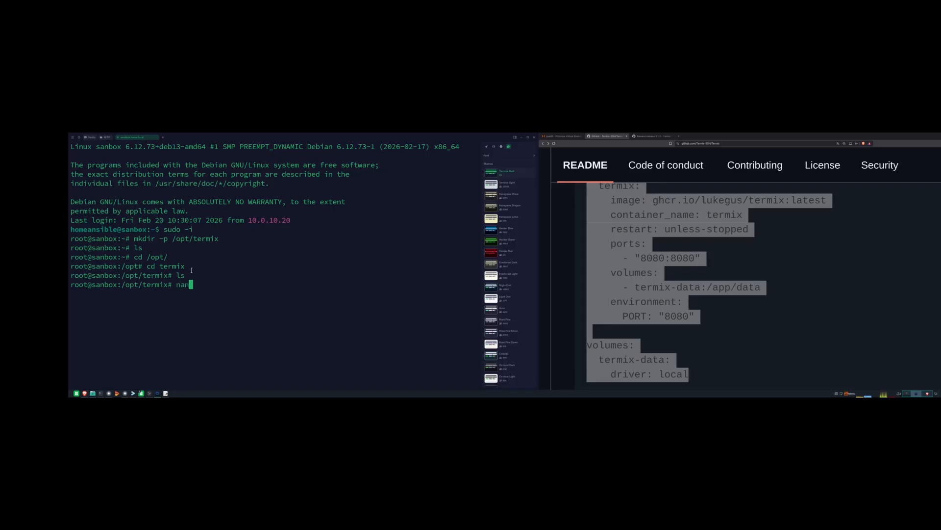
{"action": "key", "text": "BackSpace"}
{"action": "key", "text": "BackSpace"}
{"action": "key", "text": "BackSpace"}
{"action": "type", "text": "vim docker -"}
{"action": "key", "text": "BackSpace"}
{"action": "key", "text": "BackSpace"}
{"action": "type", "text": "-compose"}
{"action": "key", "text": "BackSpace"}
{"action": "key", "text": "BackSpace"}
{"action": "type", "text": "ose.yml"}
{"action": "key", "text": "Return"}
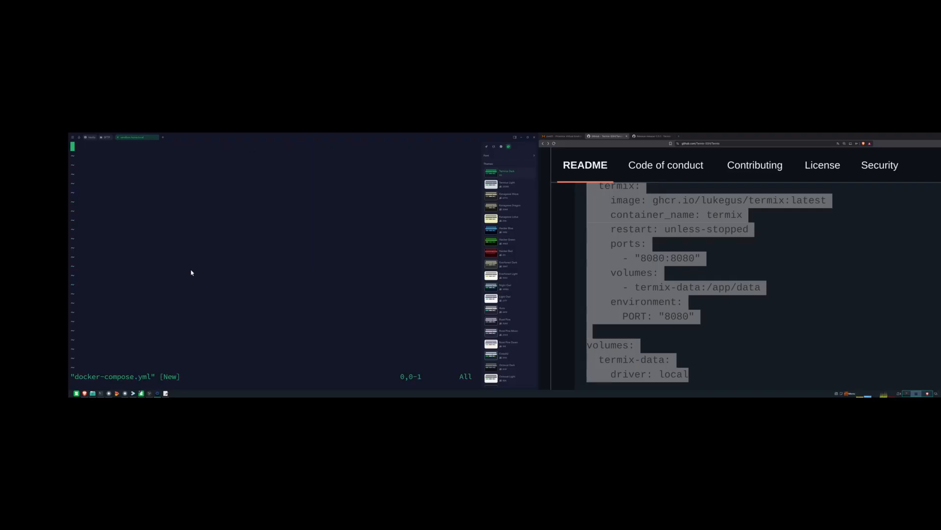
- Paste the README's sample compose text into the file in insert mode
{"action": "key", "text": "i"}
{"action": "scroll", "coordinate": [912, 222], "scroll_direction": "up", "scroll_amount": 3}
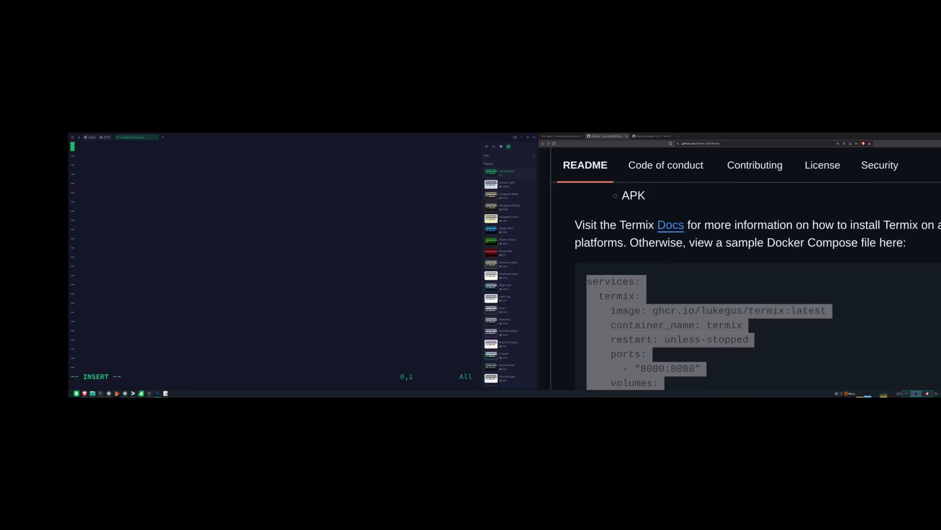
{"action": "left_click", "coordinate": [922, 279]}
{"action": "left_click", "coordinate": [97, 147]}
{"action": "right_click", "coordinate": [99, 149]}
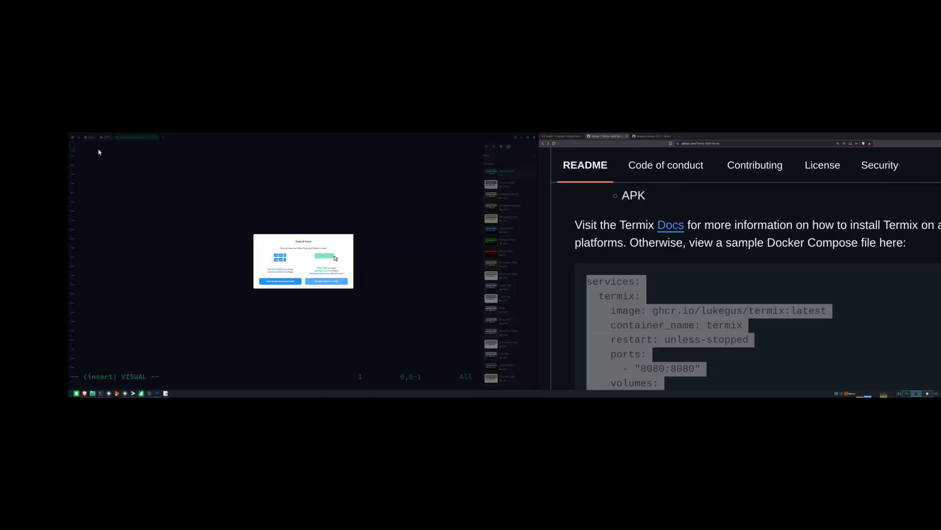
{"action": "left_click", "coordinate": [280, 283]}
{"action": "key", "text": "ctrl+shift+v"}
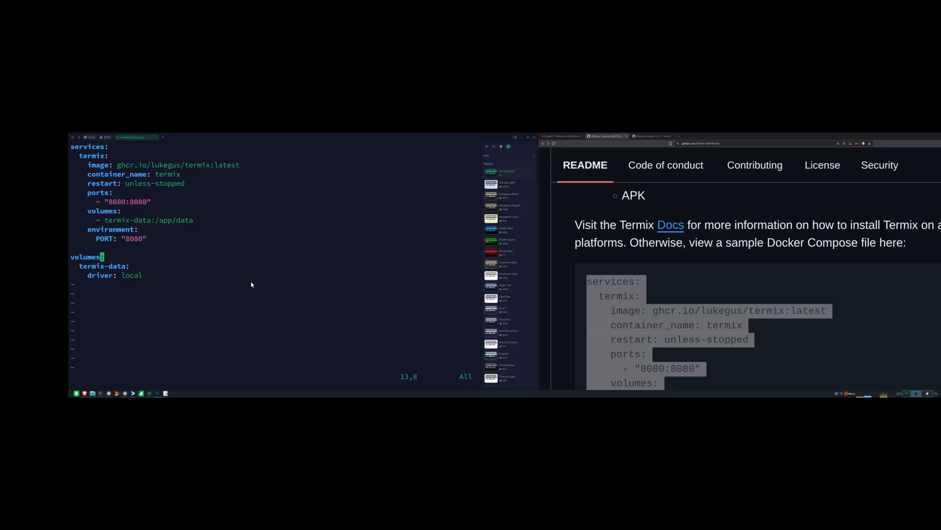
- Check the pasted lines and save docker-compose.yml with :wq
{"action": "key", "text": "Down"}
{"action": "key", "text": "Down"}
{"action": "key", "text": "Up"}
{"action": "key", "text": "Up"}
{"action": "key", "text": "Up"}
{"action": "key", "text": "Up"}
{"action": "key", "text": "Up"}
{"action": "key", "text": "Up"}
{"action": "key", "text": "Up"}
{"action": "key", "text": "Up"}
{"action": "key", "text": "Up"}
{"action": "key", "text": "Up"}
{"action": "key", "text": "Up"}
{"action": "key", "text": "Up"}
{"action": "key", "text": "Down"}
{"action": "key", "text": "Down"}
{"action": "key", "text": "Down"}
{"action": "key", "text": "Down"}
{"action": "key", "text": "Down"}
{"action": "key", "text": "Down"}
{"action": "key", "text": "Down"}
{"action": "key", "text": "Down"}
{"action": "key", "text": "Down"}
{"action": "key", "text": "Down"}
{"action": "key", "text": "Down"}
{"action": "key", "text": "Down"}
{"action": "type", "text": ":wq"}
{"action": "key", "text": "Return"}
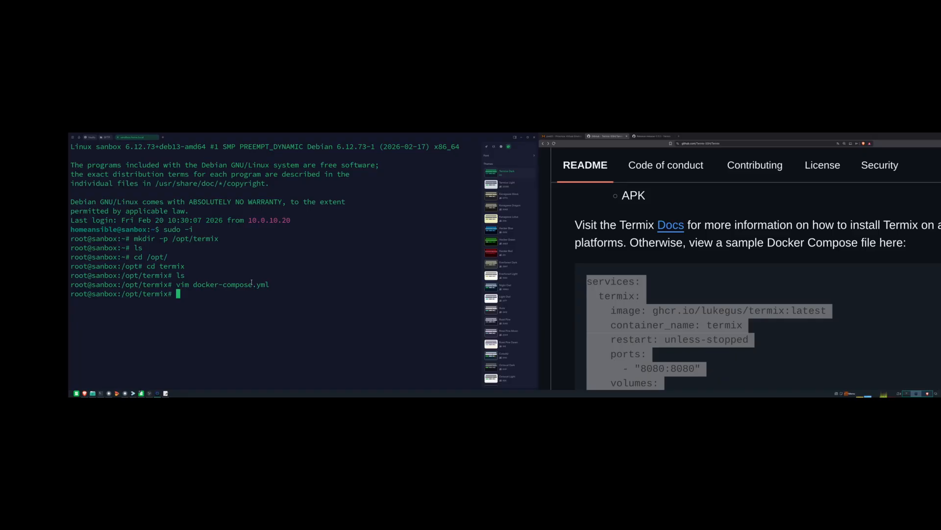
- Print docker-compose.yml to verify it, then start Termix with docker compose up -d
{"action": "type", "text": "cat docker"}
{"action": "key", "text": "Tab"}
{"action": "key", "text": "Return"}
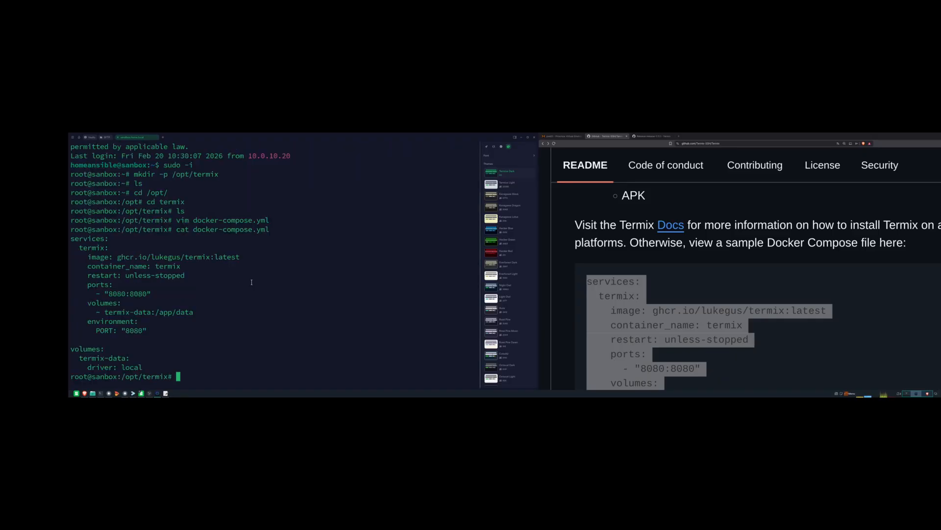
{"action": "left_click_drag", "start_coordinate": [176, 229], "coordinate": [287, 371]}
{"action": "left_click", "coordinate": [286, 309]}
{"action": "type", "text": "dock"}
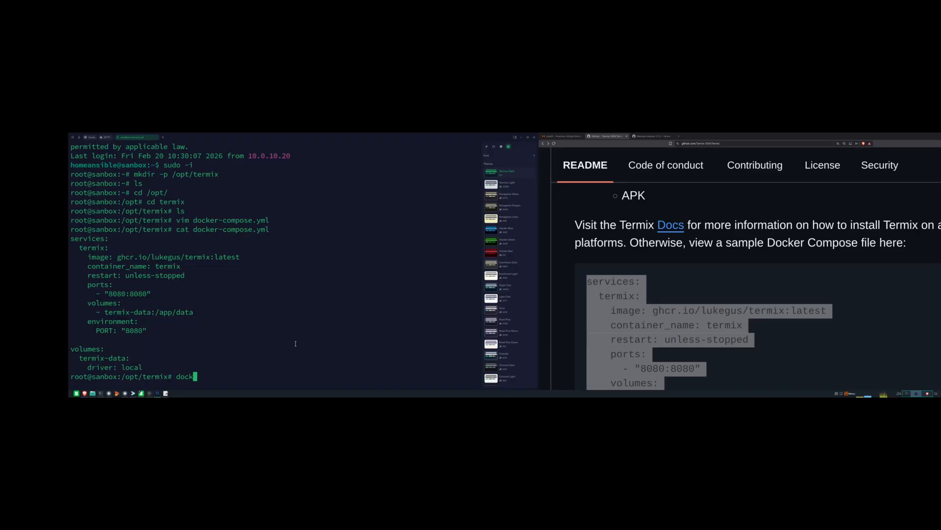
{"action": "type", "text": "er compose up -d"}
{"action": "key", "text": "Return"}
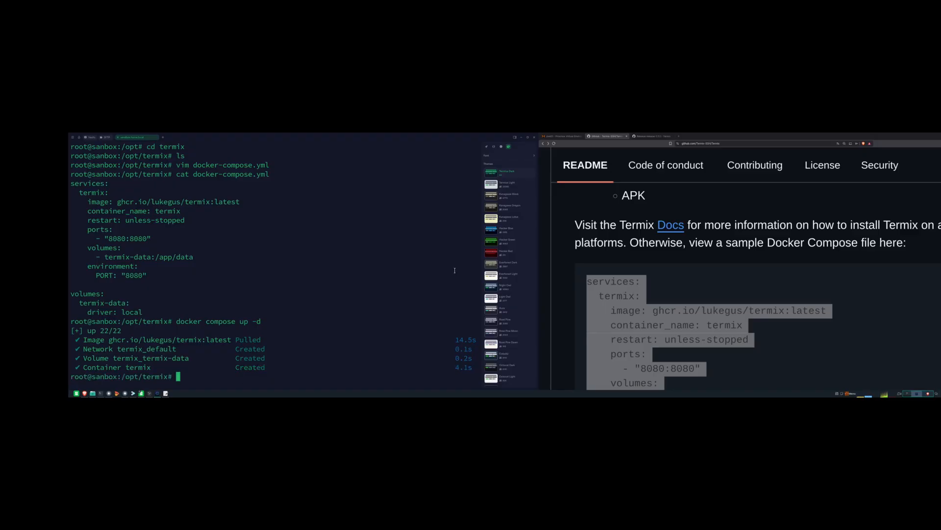
- Confirm with docker compose ps -a that the termix container is up on port 8080
{"action": "type", "text": "docker compose ps -a"}
{"action": "key", "text": "Return"}
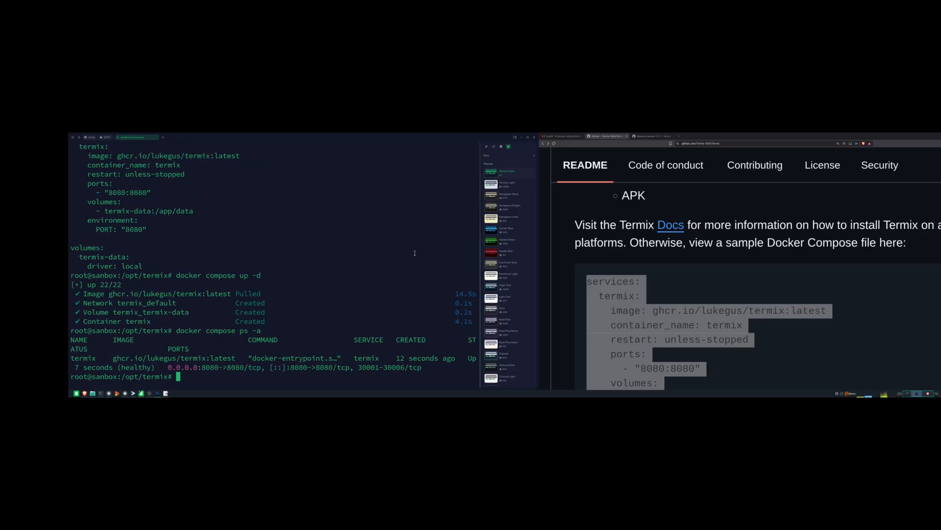
{"action": "left_click_drag", "start_coordinate": [425, 368], "coordinate": [68, 361]}
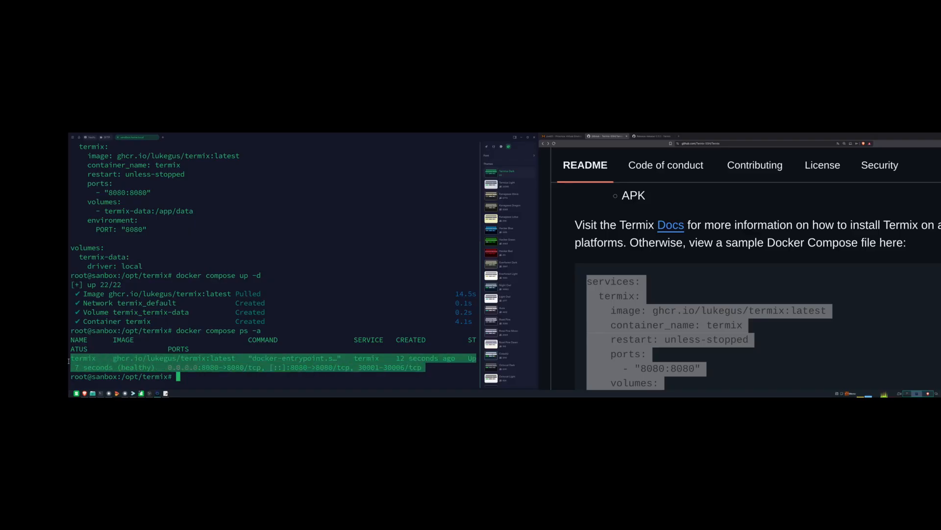
{"action": "left_click", "coordinate": [311, 386]}
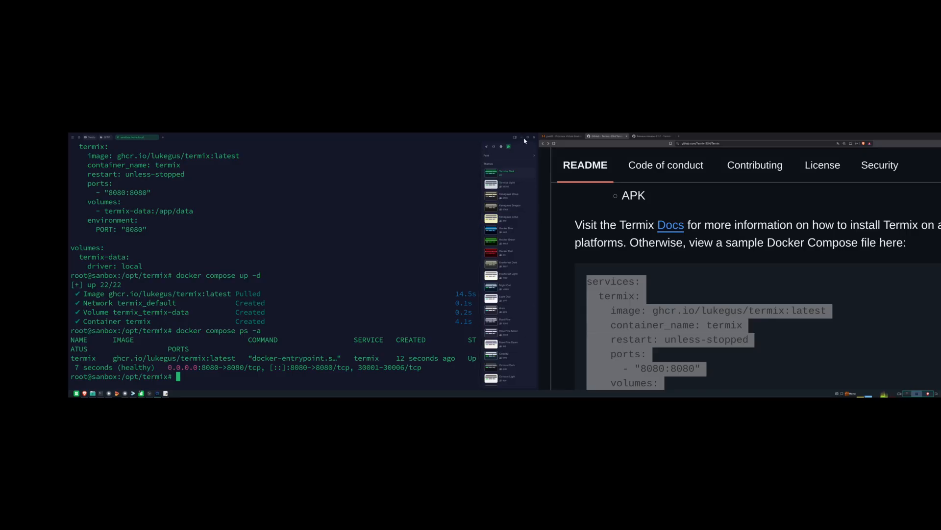
- Copy the server address 10.0.100.10 from ip a output, then minimize the terminal
{"action": "type", "text": "ip a"}
{"action": "key", "text": "Return"}
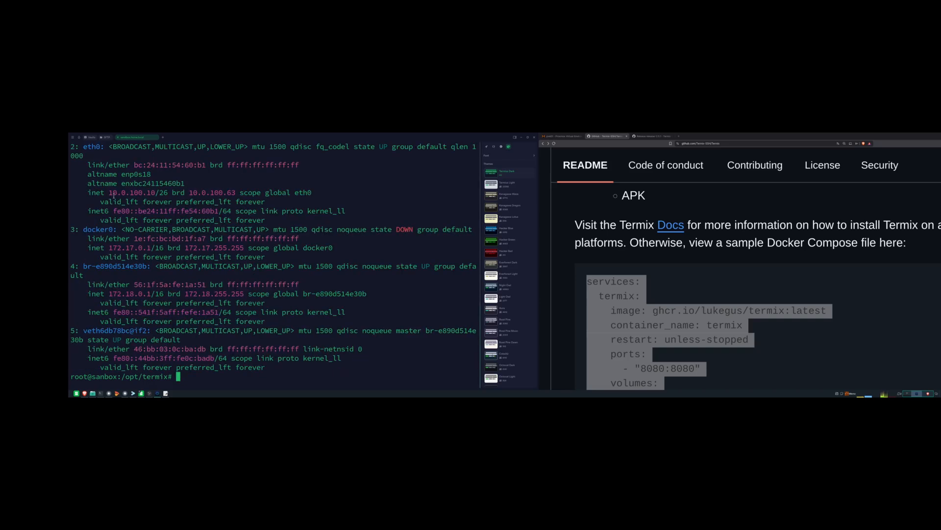
{"action": "left_click_drag", "start_coordinate": [110, 192], "coordinate": [156, 193]}
{"action": "key", "text": "ctrl+shift+v"}
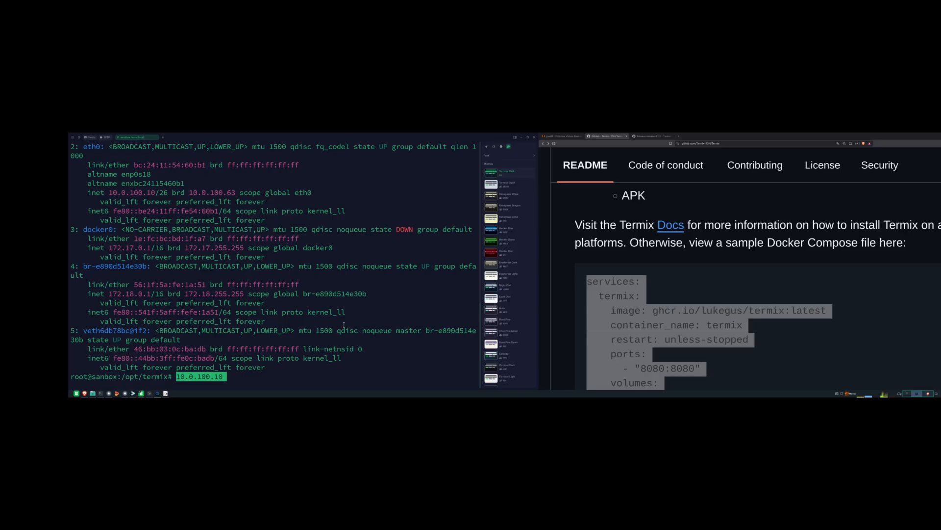
{"action": "left_click", "coordinate": [522, 137]}
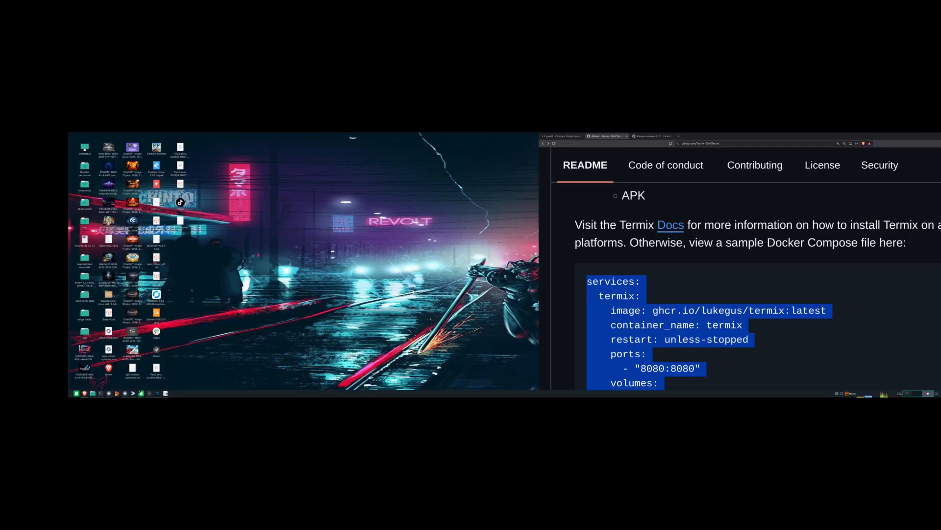
- Maximize the browser and load 10.0.100.10:8080 in a new tab
{"action": "left_click", "coordinate": [940, 136]}
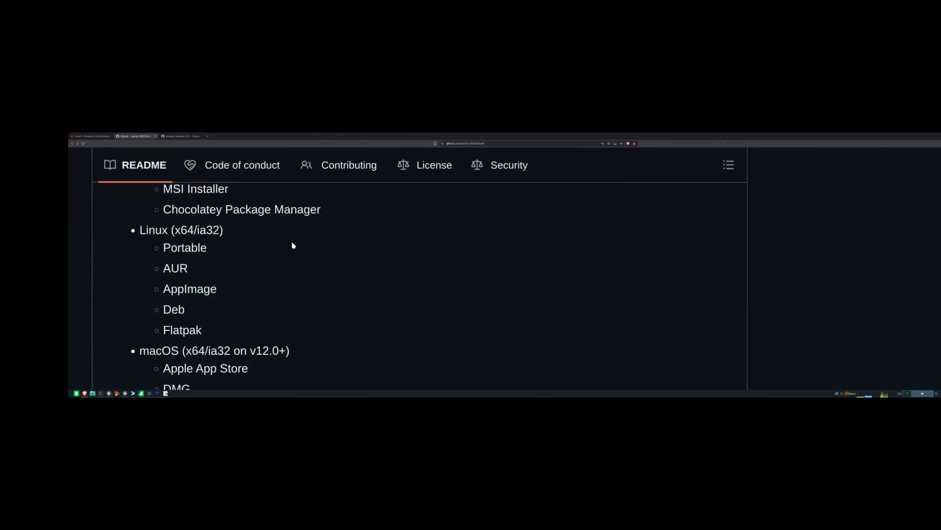
{"action": "left_click", "coordinate": [208, 137]}
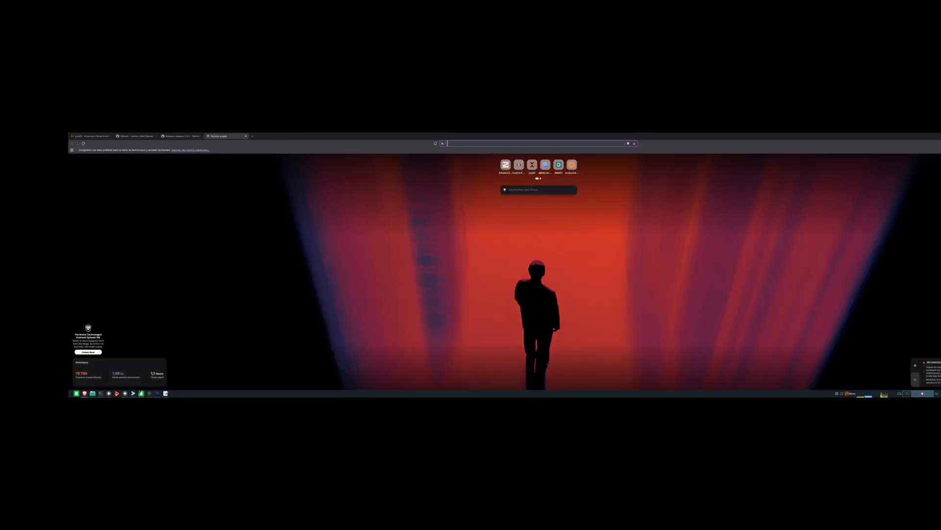
{"action": "type", "text": "10.0"}
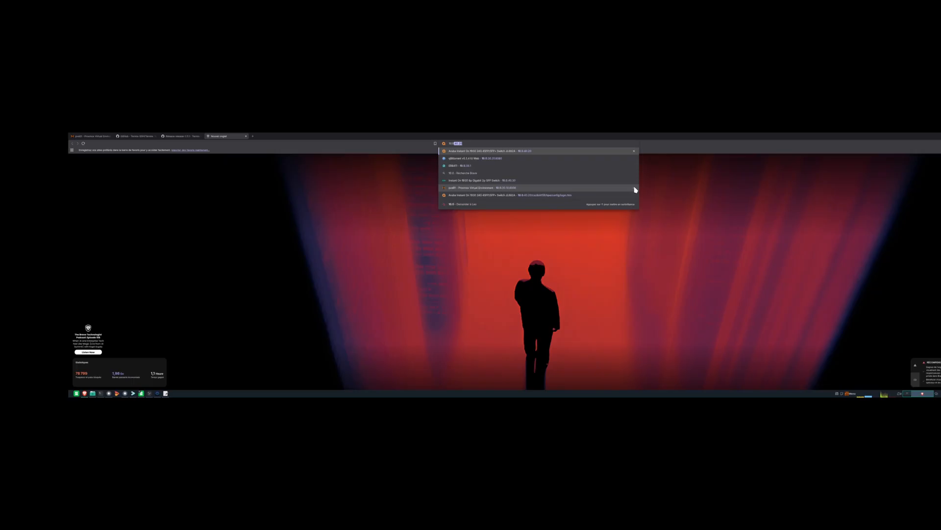
{"action": "type", "text": ".100"}
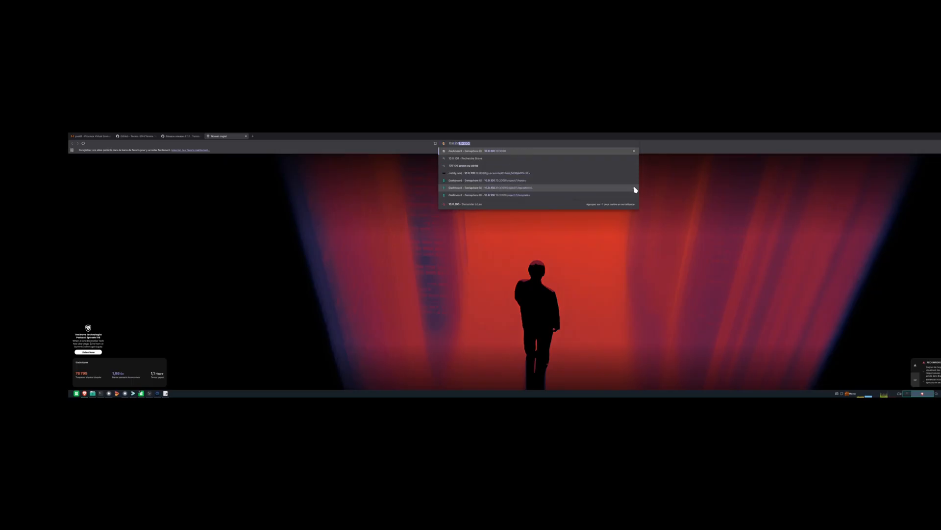
{"action": "type", "text": ".10"}
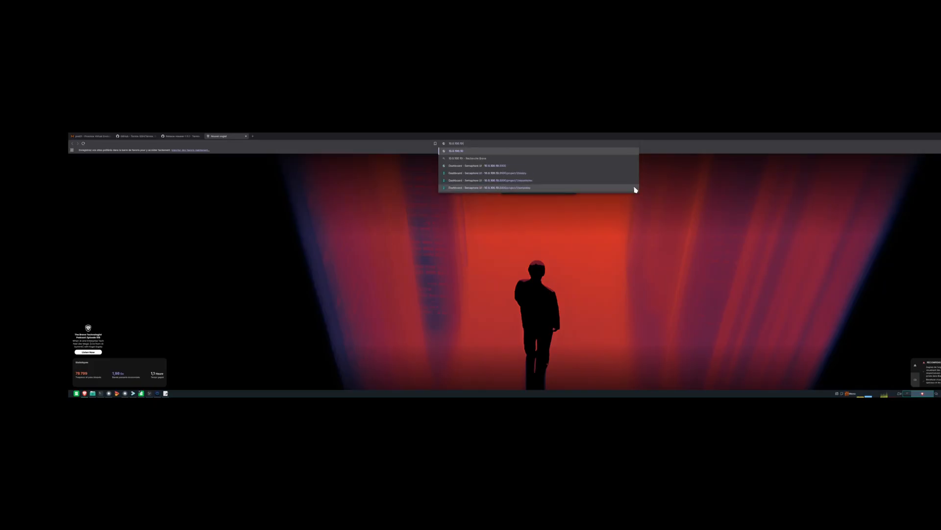
{"action": "type", "text": ":300:8090"}
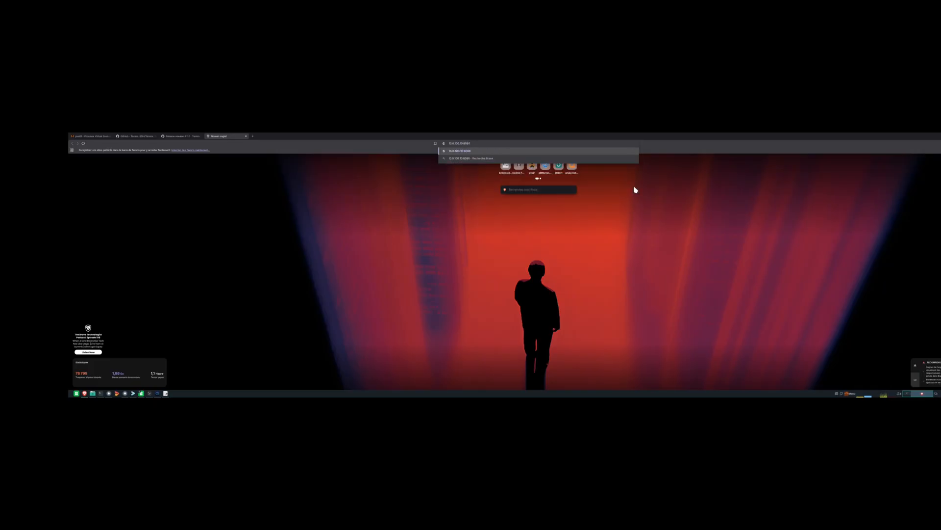
{"action": "key", "text": "Return"}
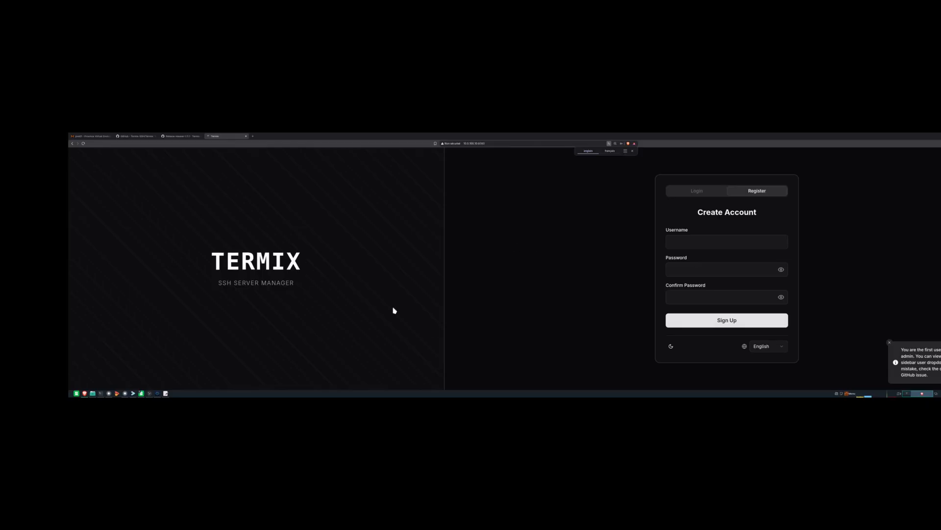
- Register a Termix account named test, entering and confirming a password, and sign up
{"action": "key", "text": "ctrl+plus"}
{"action": "key", "text": "ctrl+plus"}
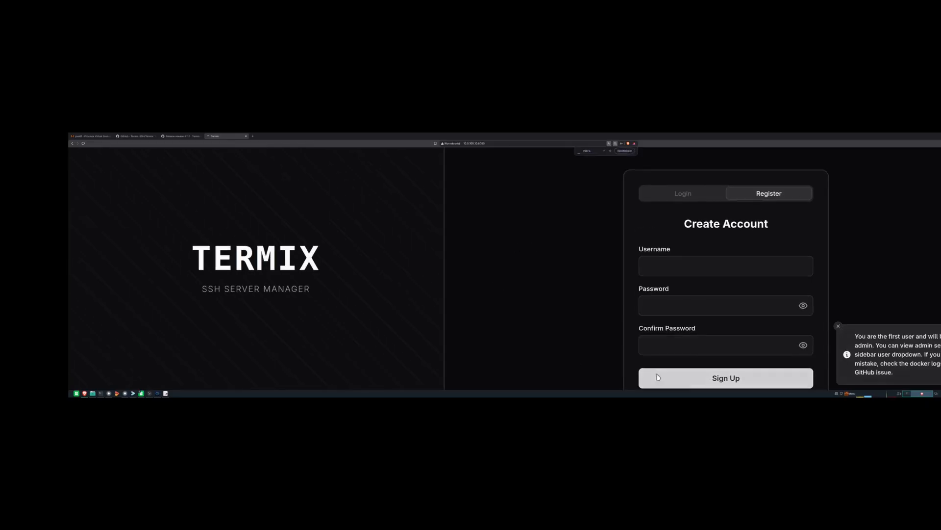
{"action": "left_click", "coordinate": [663, 274]}
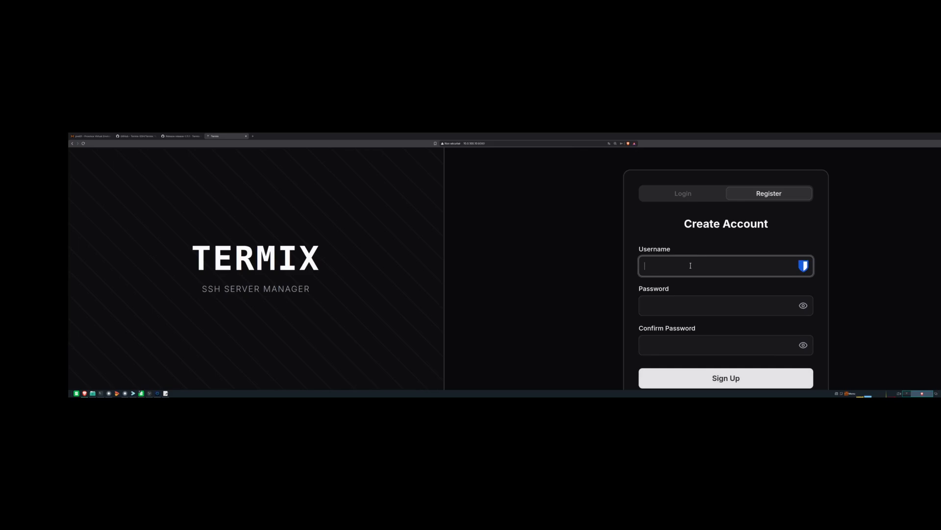
{"action": "scroll", "coordinate": [686, 260], "scroll_direction": "down", "scroll_amount": 1}
{"action": "type", "text": "test"}
{"action": "key", "text": "Tab"}
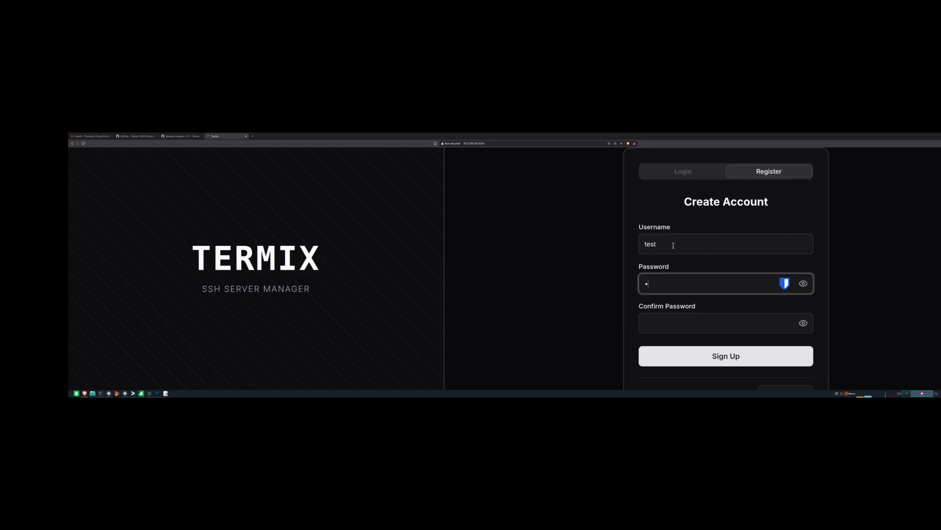
{"action": "left_click", "coordinate": [669, 324]}
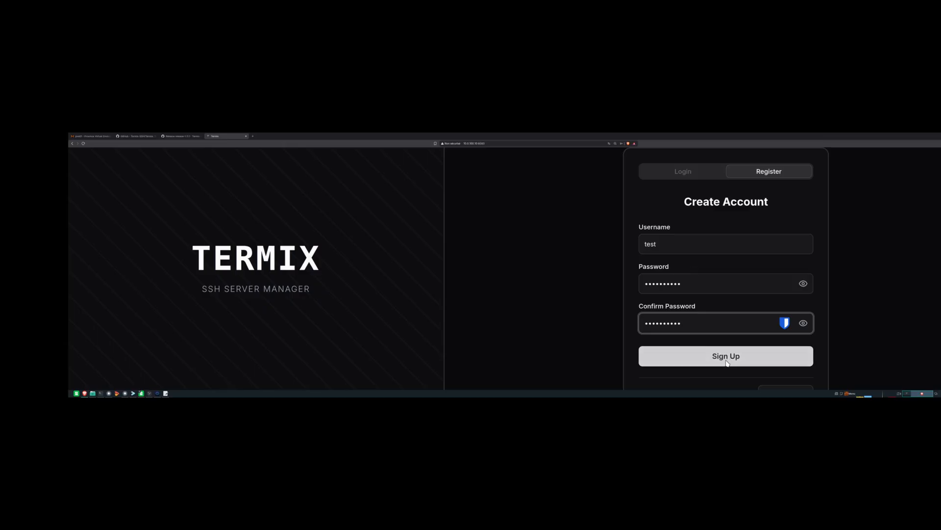
{"action": "left_click", "coordinate": [727, 361]}
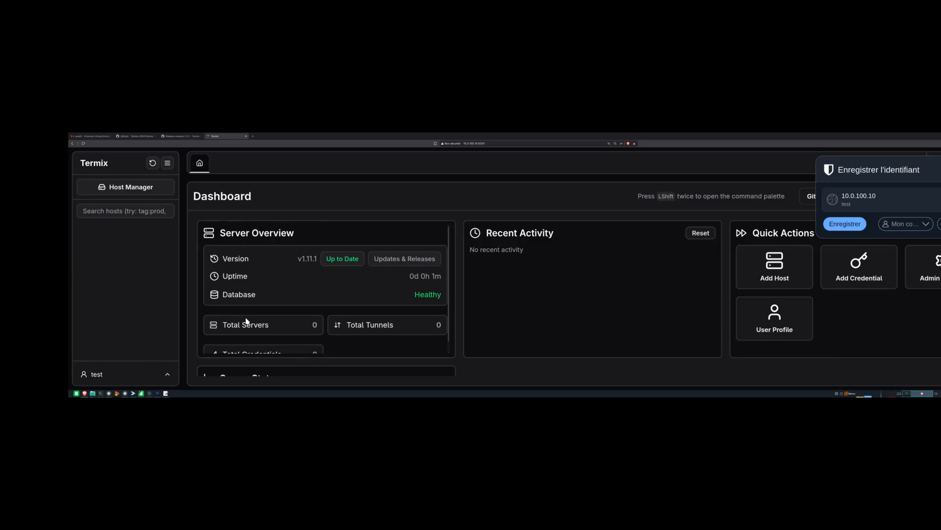
- Dismiss the browser's save-login prompt
{"action": "scroll", "coordinate": [252, 325], "scroll_direction": "down", "scroll_amount": 1}
{"action": "scroll", "coordinate": [262, 339], "scroll_direction": "up", "scroll_amount": 1}
{"action": "scroll", "coordinate": [261, 336], "scroll_direction": "down", "scroll_amount": 1}
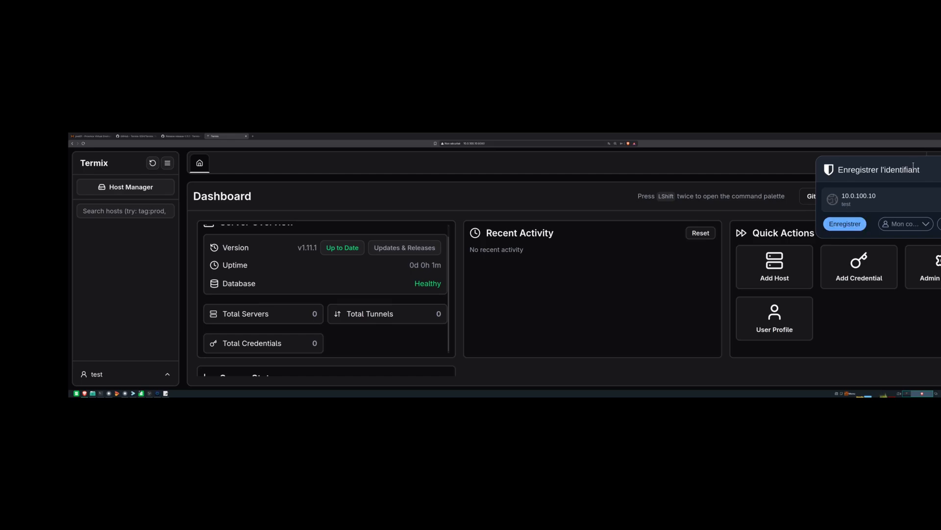
{"action": "left_click", "coordinate": [940, 169]}
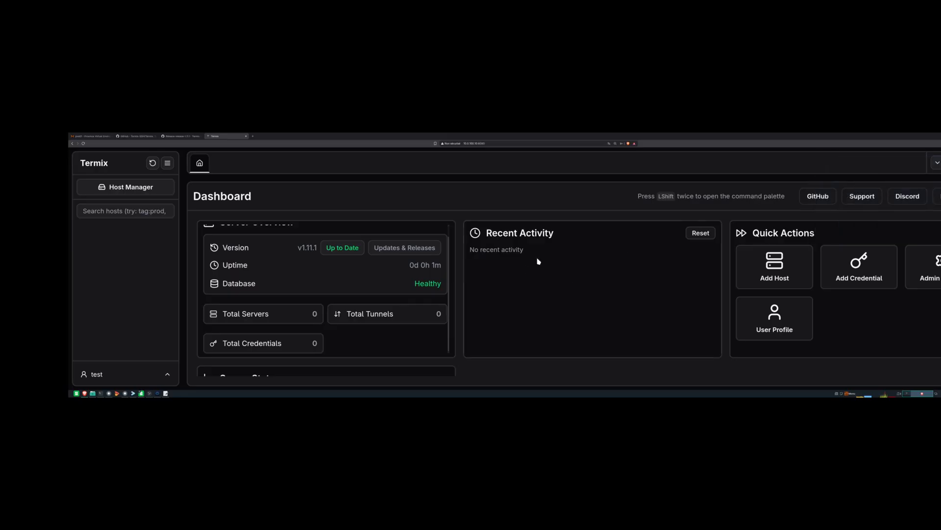
- Open Host Manager, check the empty Credentials list, and return to the SSH Hosts list
{"action": "left_click", "coordinate": [132, 193]}
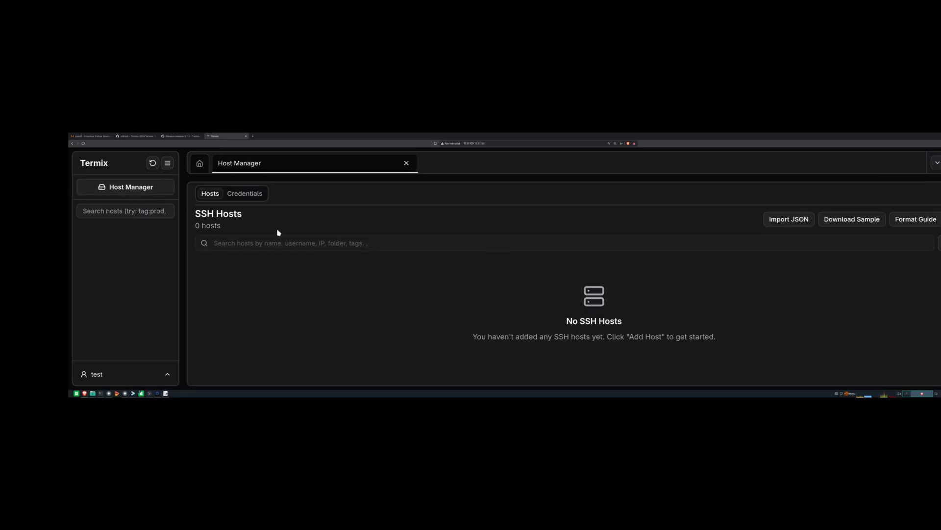
{"action": "left_click", "coordinate": [251, 193]}
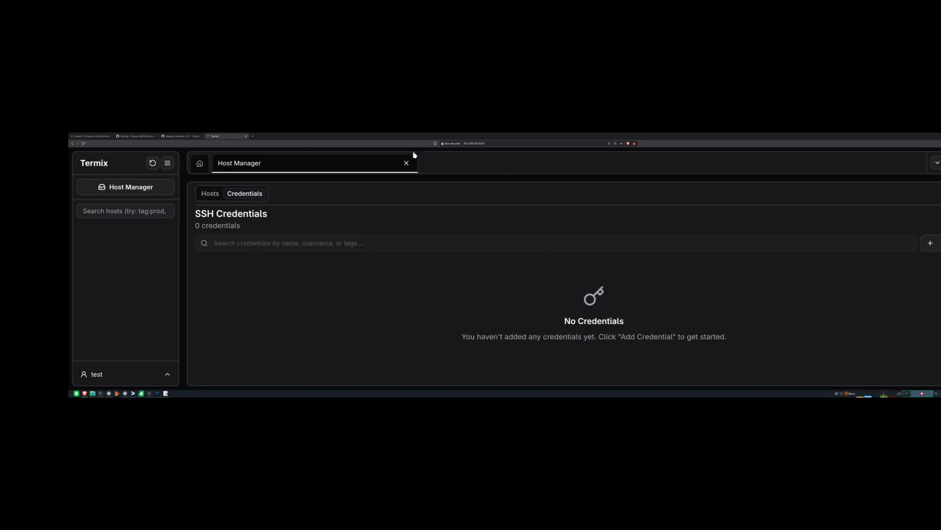
{"action": "left_click", "coordinate": [211, 193]}
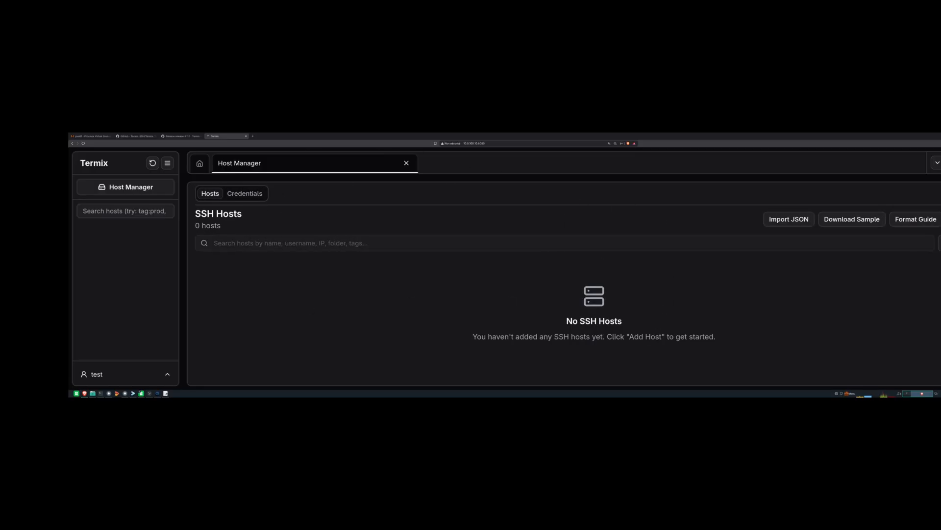
{"action": "left_click", "coordinate": [122, 375]}
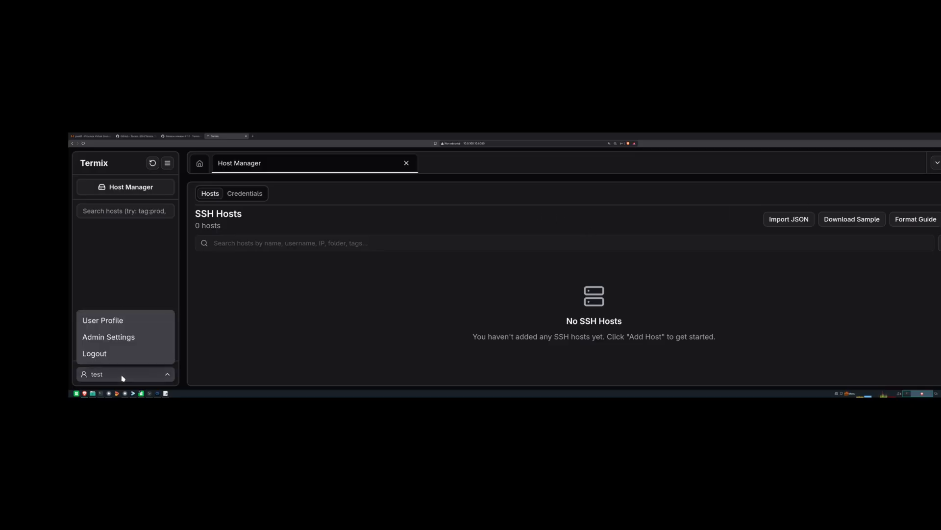
- Open Admin Settings, review the single admin user's management dialog, then view registration settings
{"action": "left_click", "coordinate": [124, 337]}
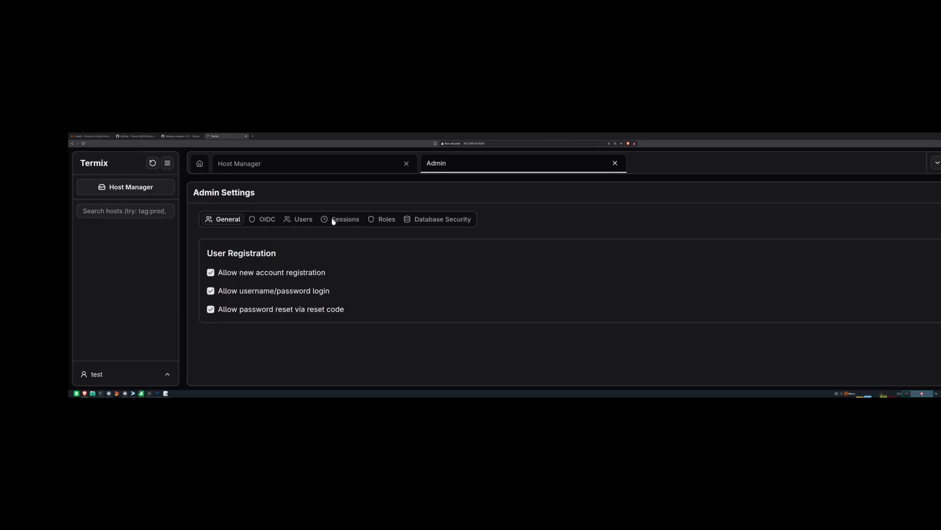
{"action": "left_click", "coordinate": [300, 222]}
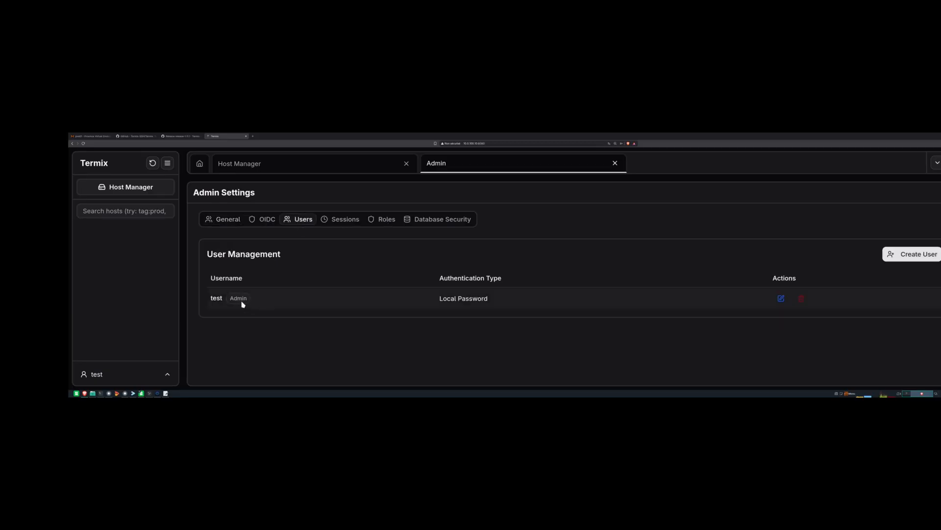
{"action": "left_click", "coordinate": [782, 298]}
{"action": "scroll", "coordinate": [485, 285], "scroll_direction": "down", "scroll_amount": 1}
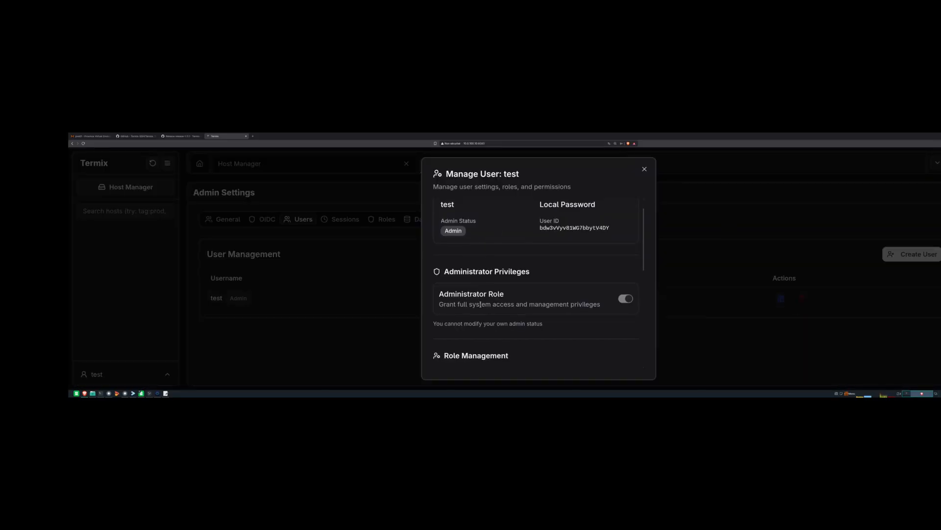
{"action": "scroll", "coordinate": [502, 343], "scroll_direction": "down", "scroll_amount": 3}
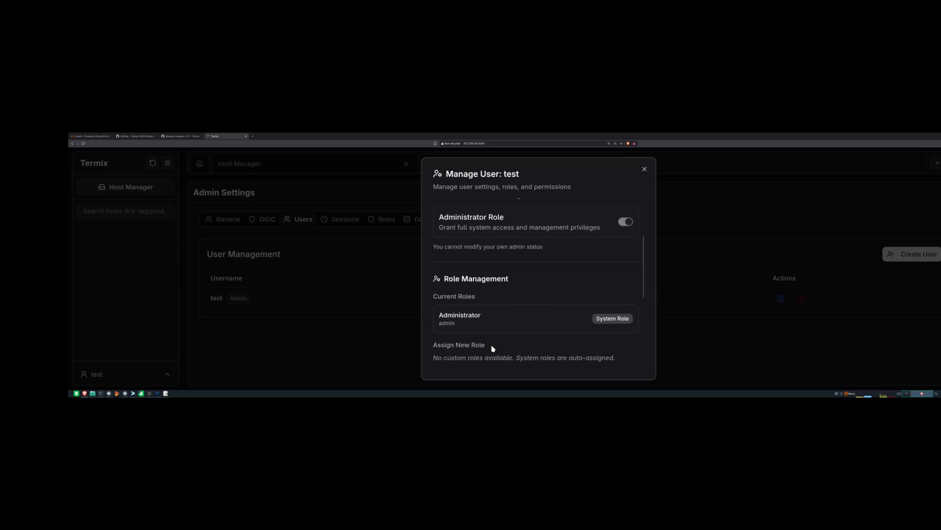
{"action": "scroll", "coordinate": [492, 347], "scroll_direction": "down", "scroll_amount": 7}
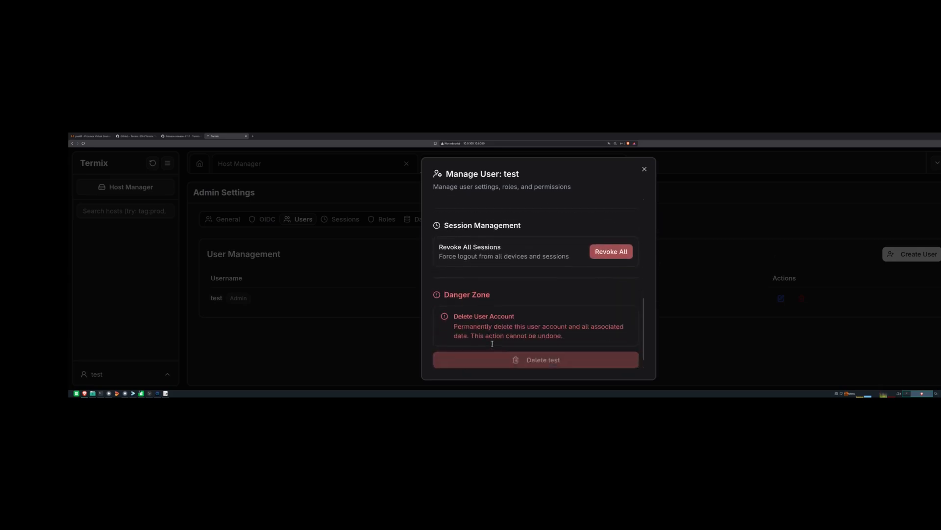
{"action": "scroll", "coordinate": [495, 344], "scroll_direction": "up", "scroll_amount": 7}
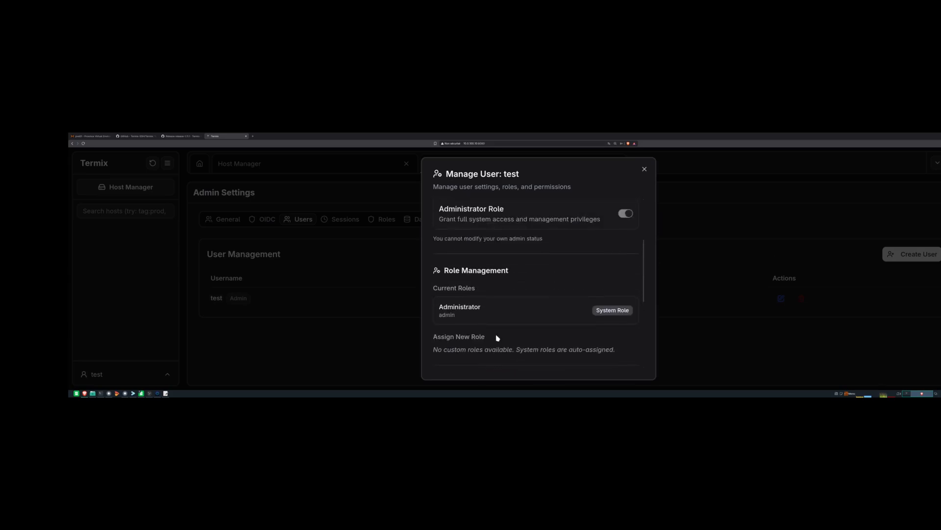
{"action": "scroll", "coordinate": [497, 337], "scroll_direction": "up", "scroll_amount": 2}
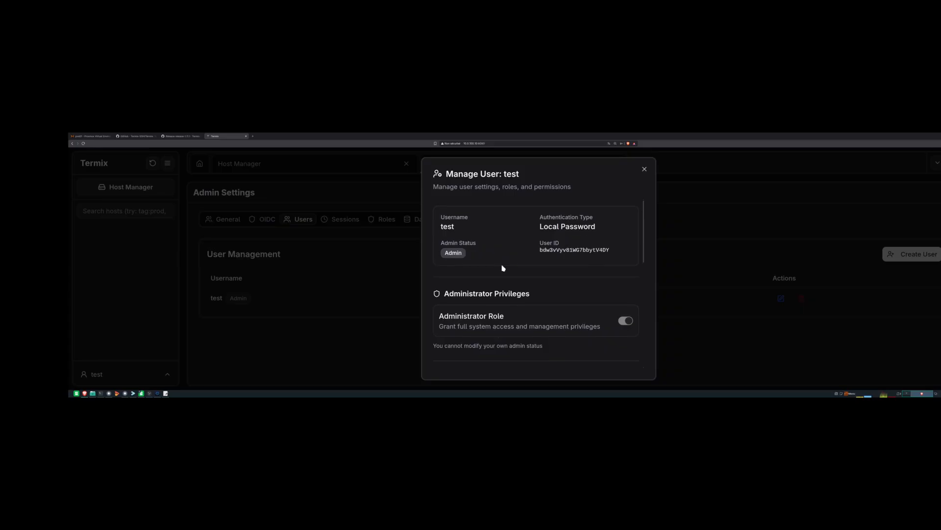
{"action": "left_click", "coordinate": [644, 168]}
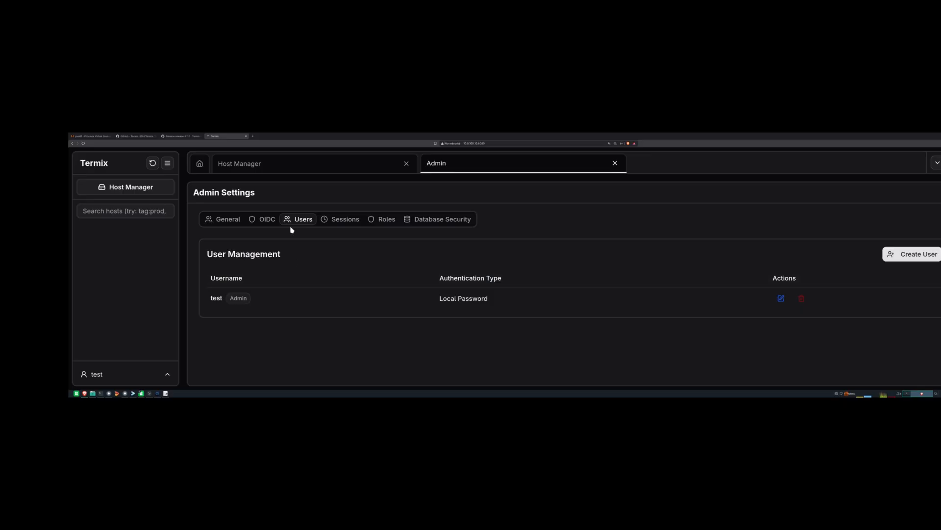
{"action": "left_click", "coordinate": [227, 224]}
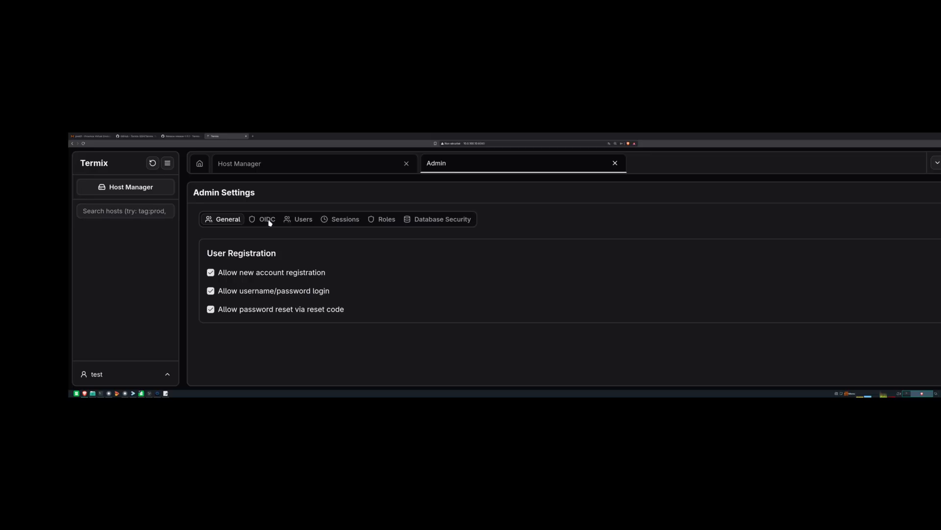
- Browse the Users, Sessions and General pages, then close the Admin Settings tab
{"action": "left_click", "coordinate": [304, 219]}
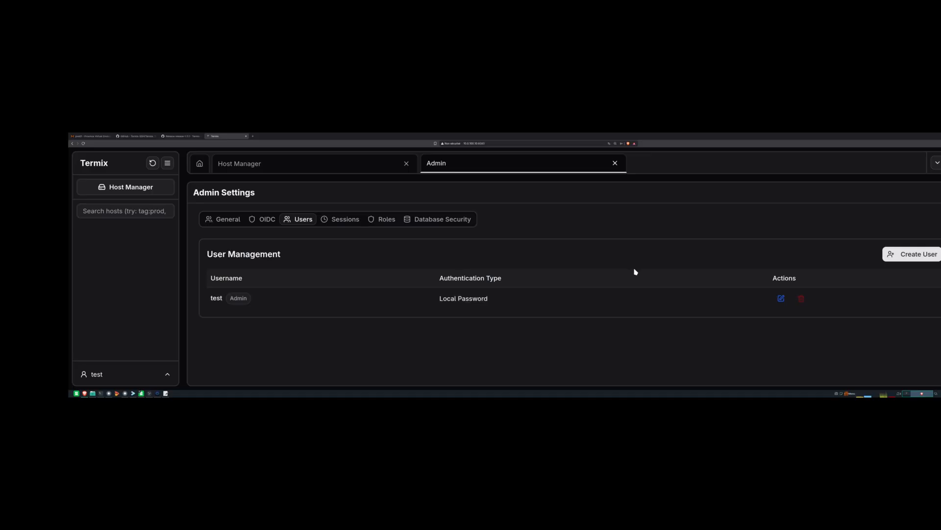
{"action": "left_click", "coordinate": [343, 226]}
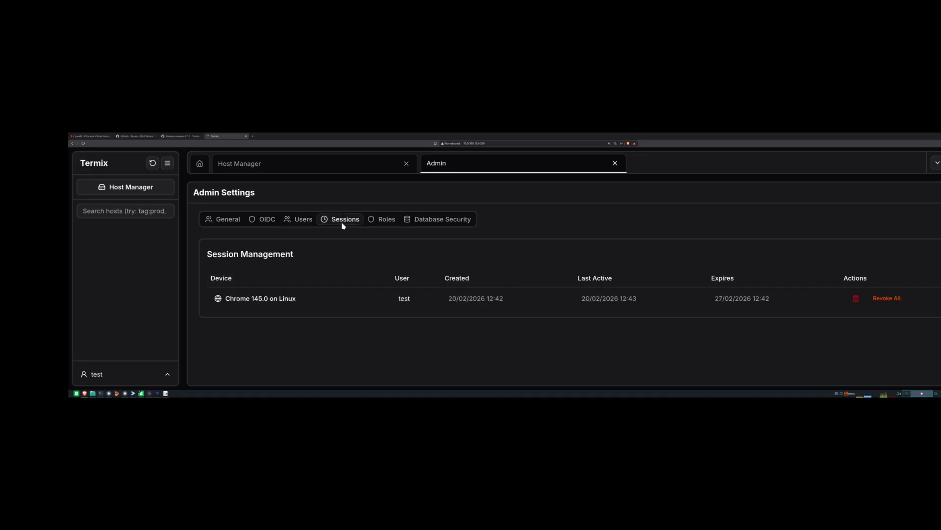
{"action": "left_click", "coordinate": [224, 220]}
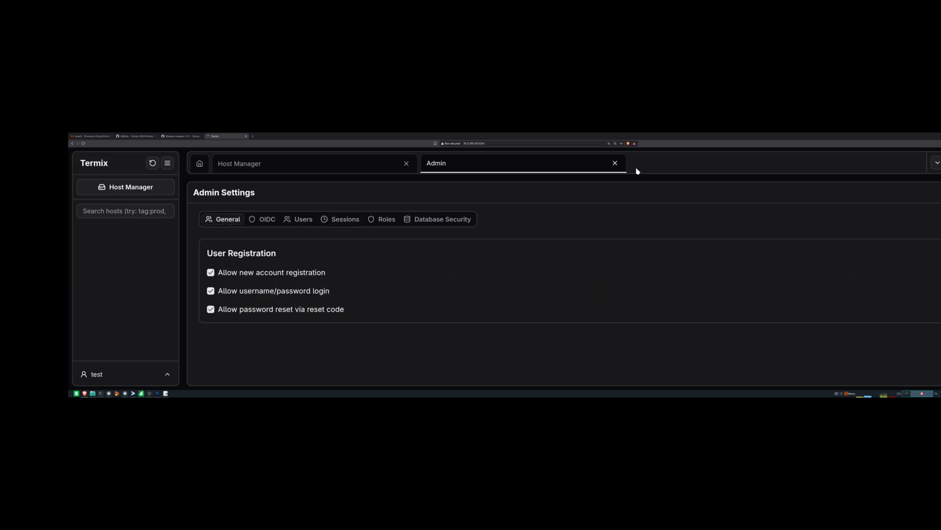
{"action": "left_click", "coordinate": [615, 164]}
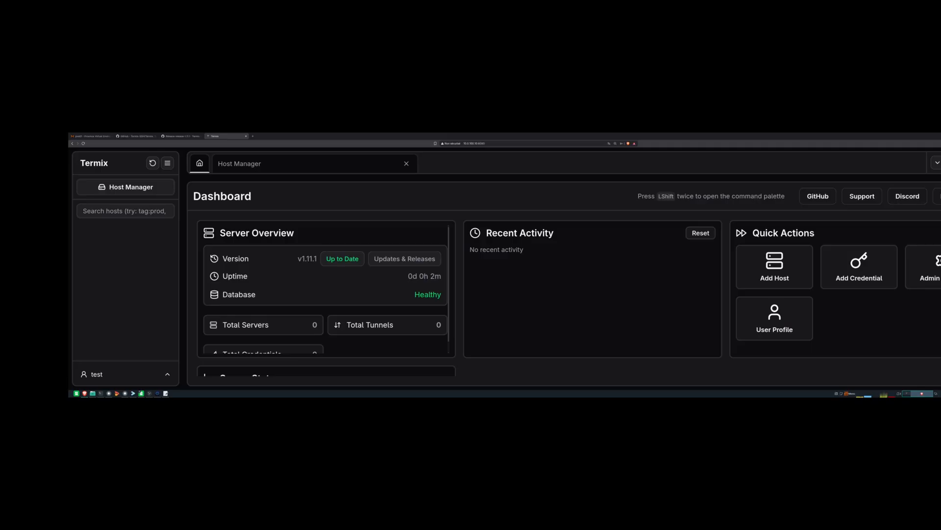
- Open and save the Dashboard card settings, then reopen Admin Settings from its quick-action card
{"action": "left_click", "coordinate": [940, 196]}
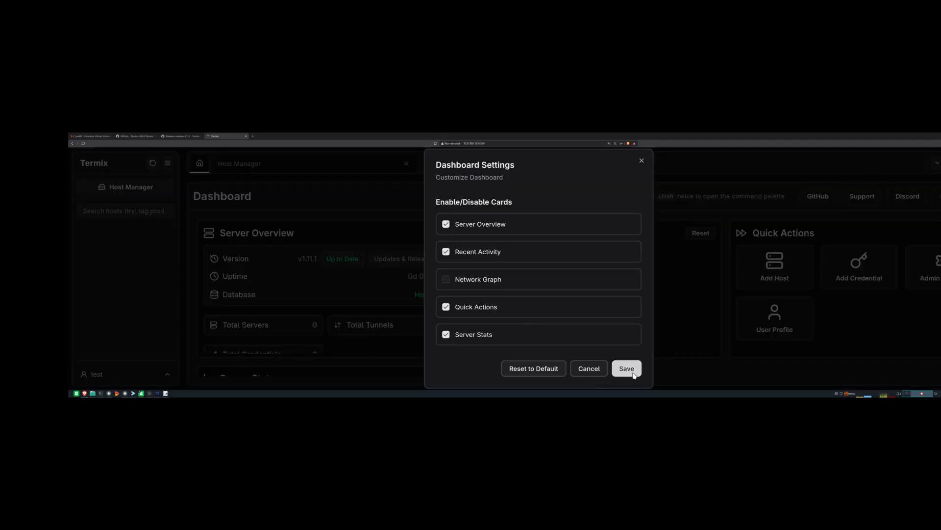
{"action": "left_click", "coordinate": [641, 162]}
{"action": "left_click", "coordinate": [931, 275]}
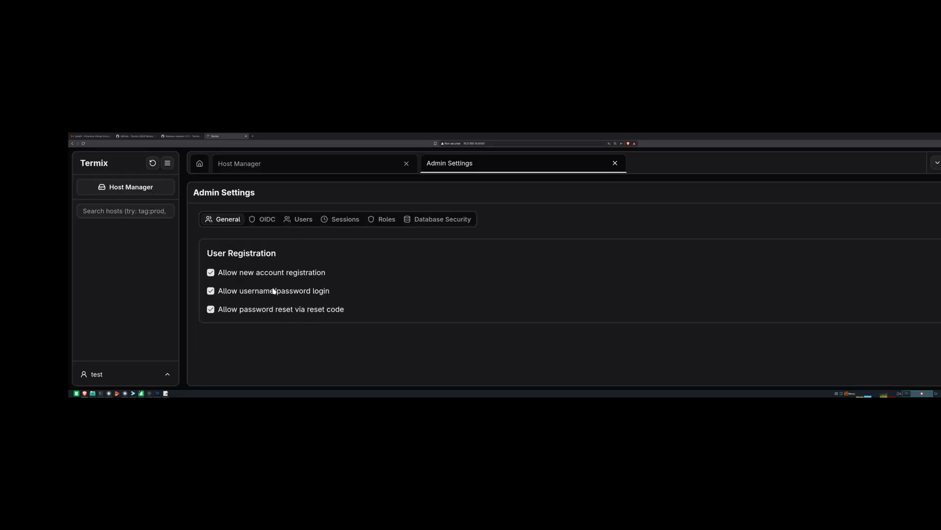
- Browse the OIDC, Users, Sessions, Roles, Database Security and General pages, ending on Users
{"action": "left_click", "coordinate": [260, 225]}
{"action": "scroll", "coordinate": [262, 277], "scroll_direction": "down", "scroll_amount": 5}
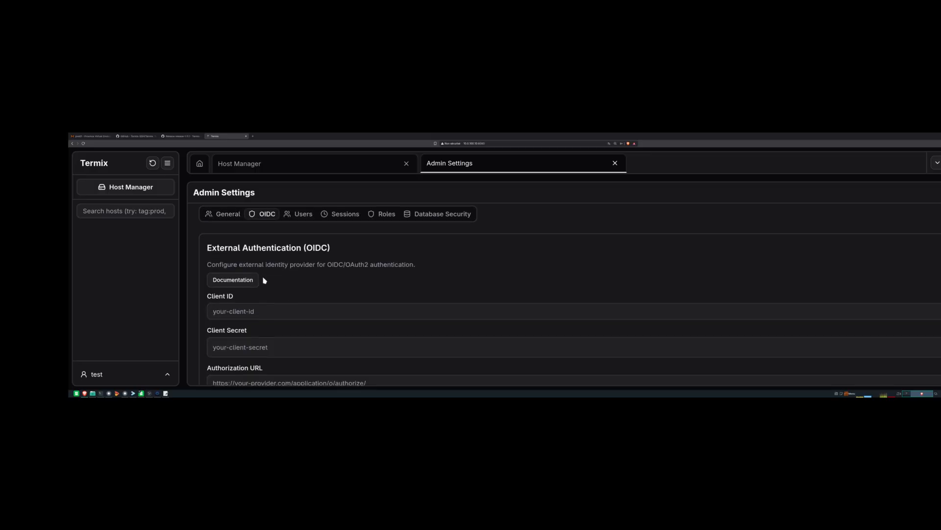
{"action": "scroll", "coordinate": [265, 338], "scroll_direction": "down", "scroll_amount": 4}
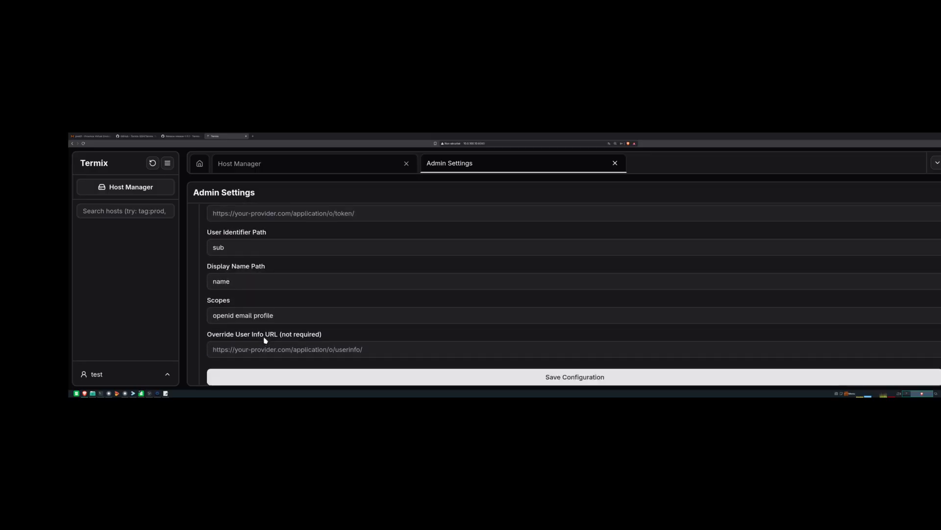
{"action": "scroll", "coordinate": [266, 337], "scroll_direction": "up", "scroll_amount": 8}
{"action": "scroll", "coordinate": [268, 335], "scroll_direction": "up", "scroll_amount": 2}
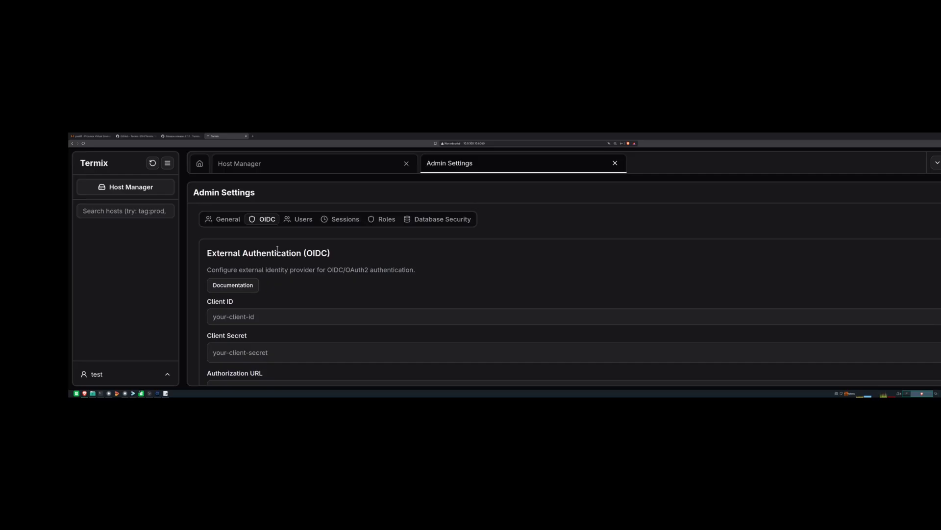
{"action": "left_click", "coordinate": [296, 220]}
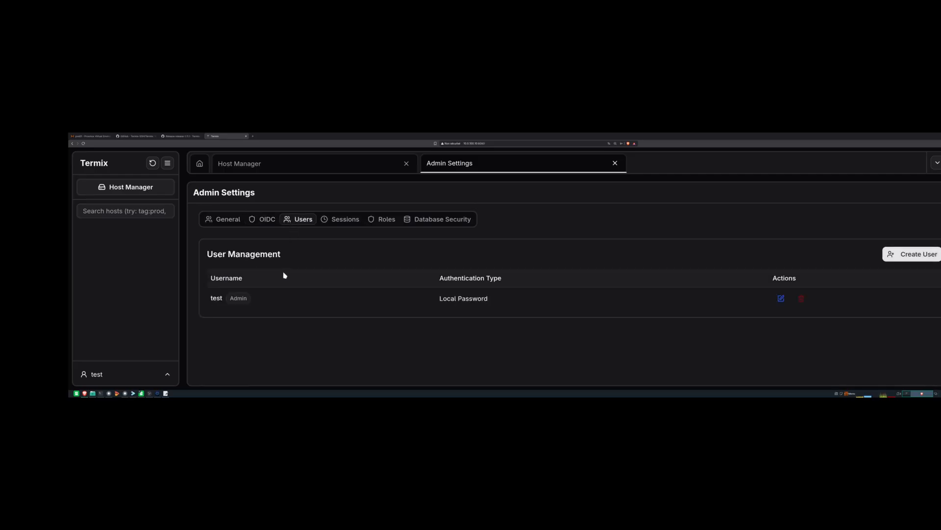
{"action": "left_click", "coordinate": [341, 225]}
{"action": "left_click", "coordinate": [379, 223]}
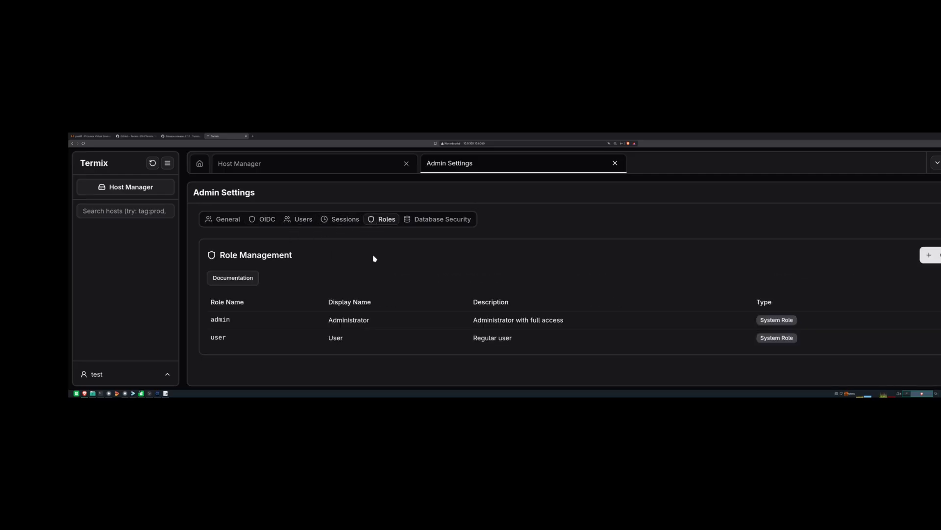
{"action": "left_click", "coordinate": [437, 223]}
{"action": "left_click", "coordinate": [240, 224]}
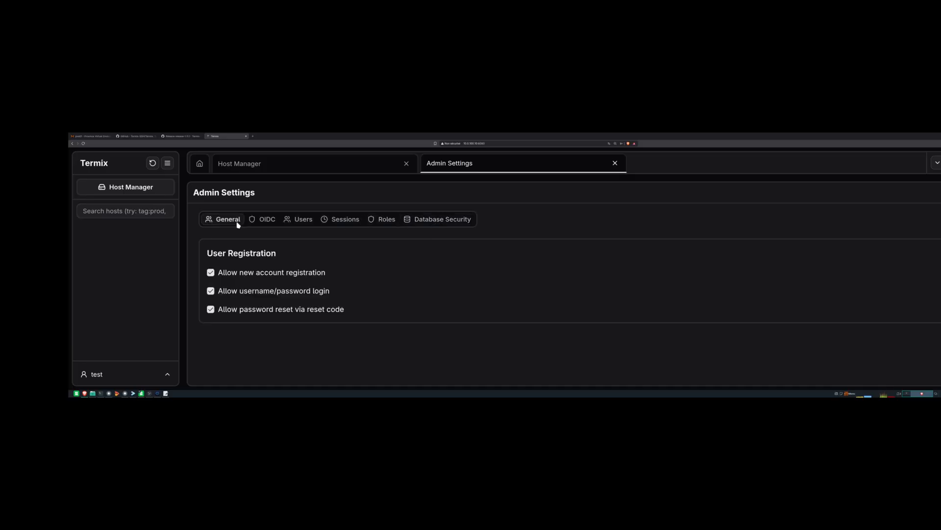
{"action": "left_click", "coordinate": [266, 221]}
{"action": "left_click", "coordinate": [297, 223]}
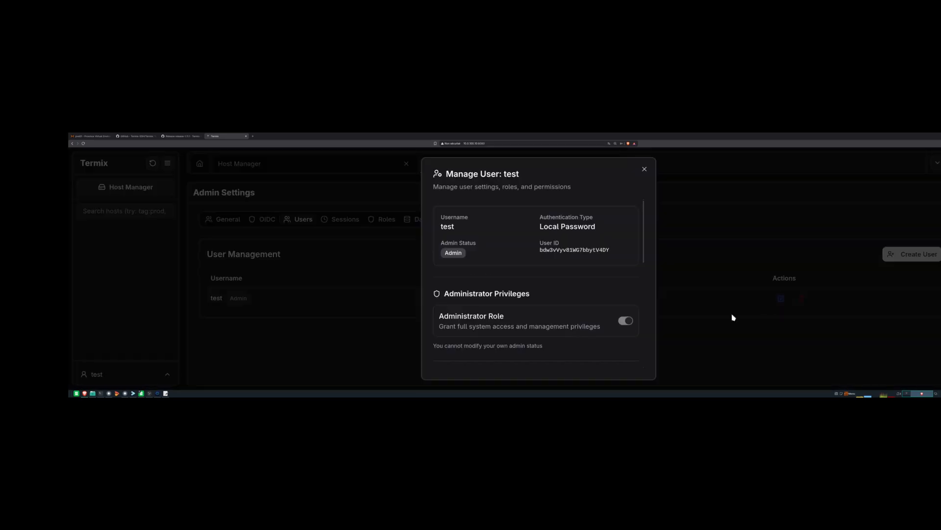
{"action": "left_click", "coordinate": [781, 299]}
{"action": "scroll", "coordinate": [485, 292], "scroll_direction": "down", "scroll_amount": 3}
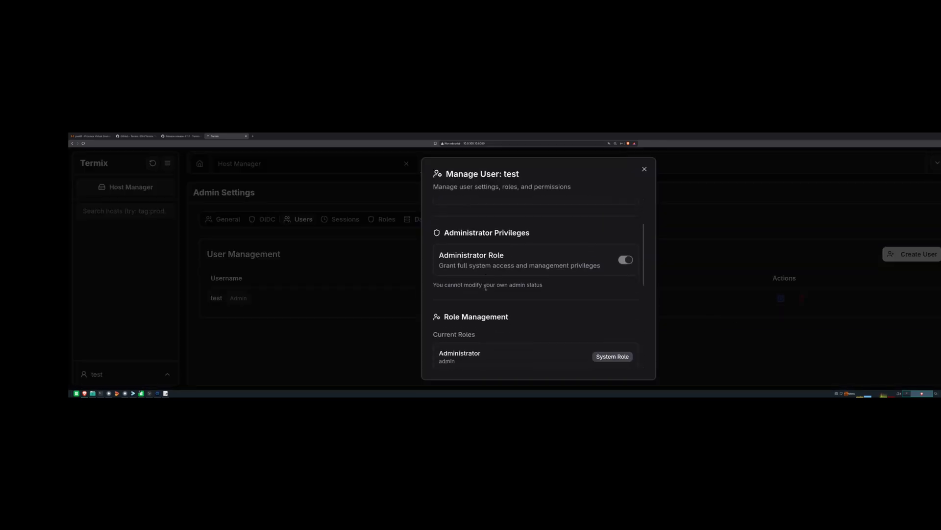
{"action": "scroll", "coordinate": [488, 290], "scroll_direction": "up", "scroll_amount": 1}
{"action": "scroll", "coordinate": [487, 291], "scroll_direction": "down", "scroll_amount": 4}
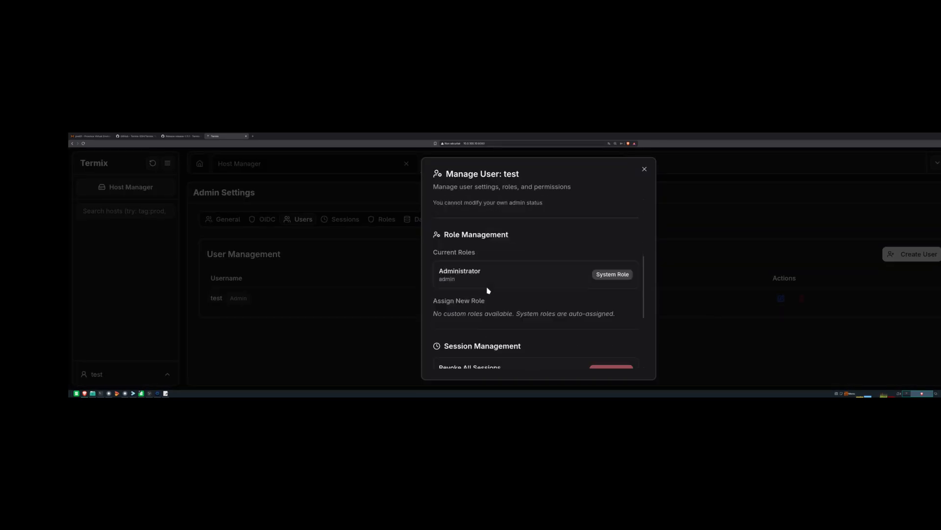
{"action": "scroll", "coordinate": [487, 288], "scroll_direction": "down", "scroll_amount": 2}
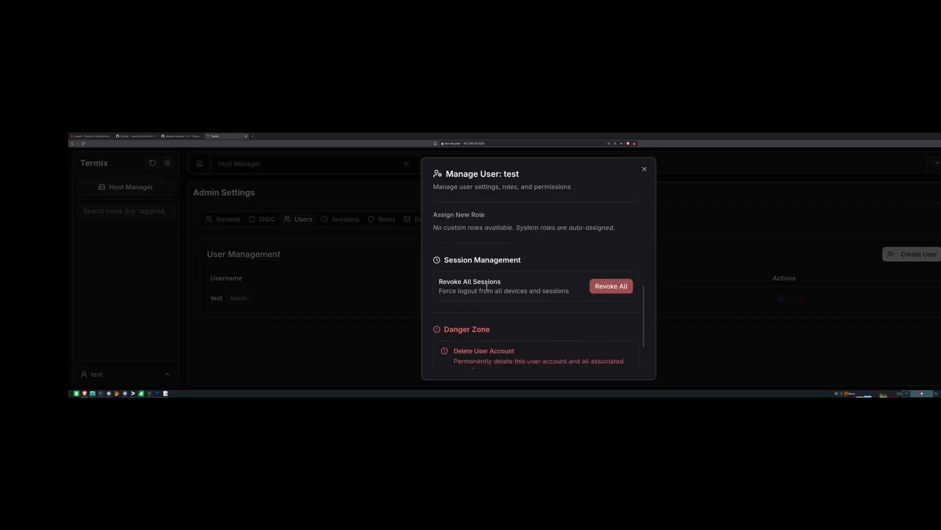
{"action": "scroll", "coordinate": [487, 290], "scroll_direction": "up", "scroll_amount": 5}
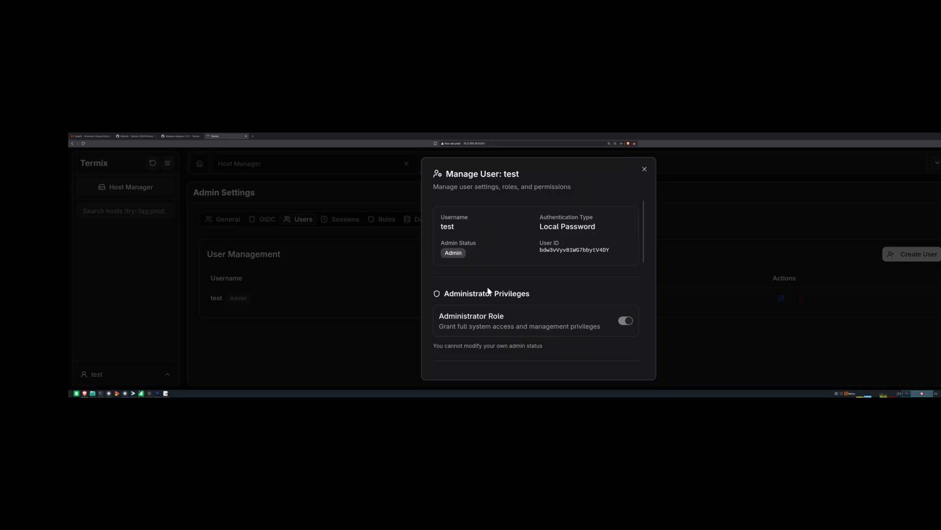
{"action": "left_click", "coordinate": [645, 170]}
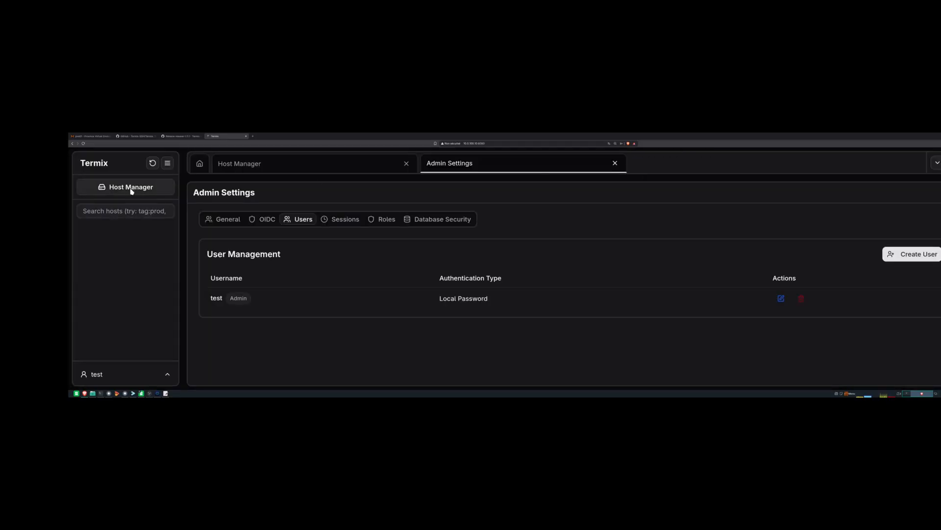
- In User Profile > Security, start two-factor setup and select the manual entry code
{"action": "left_click", "coordinate": [116, 374]}
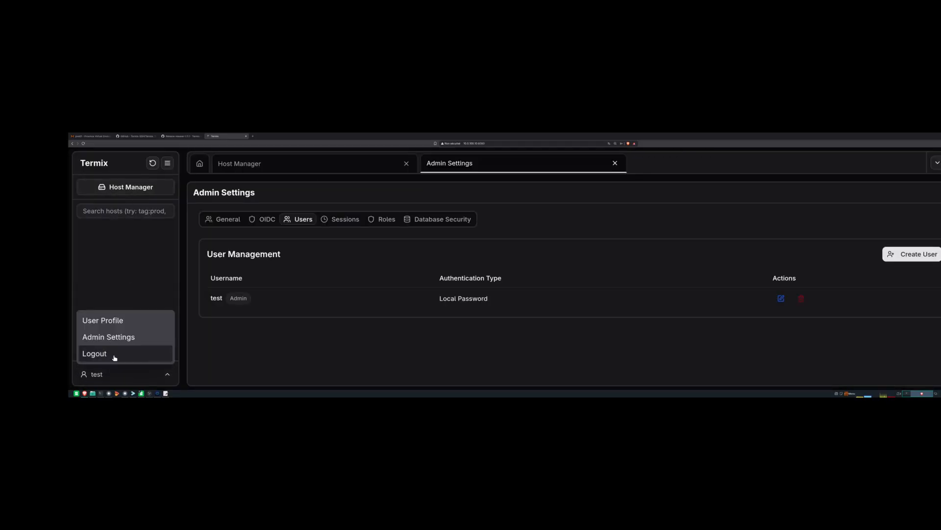
{"action": "left_click", "coordinate": [113, 322]}
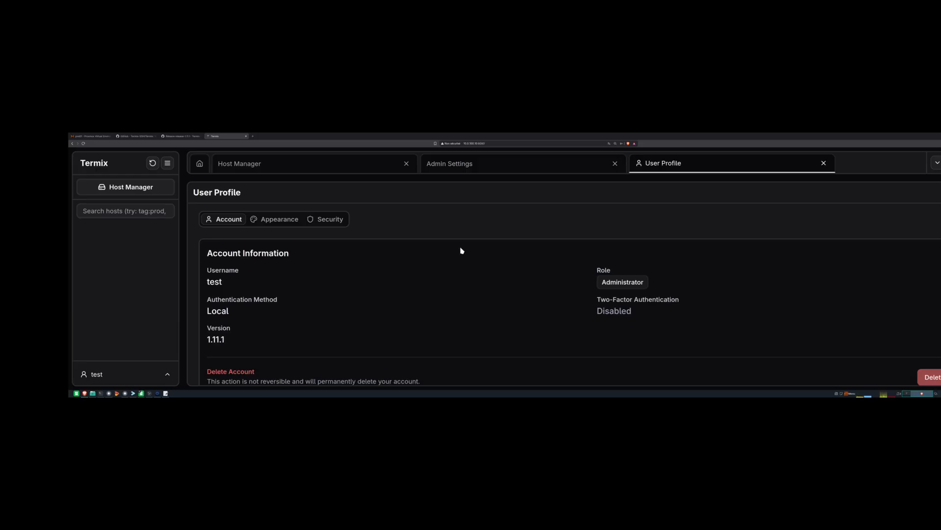
{"action": "left_click", "coordinate": [327, 220]}
{"action": "scroll", "coordinate": [381, 284], "scroll_direction": "down", "scroll_amount": 1}
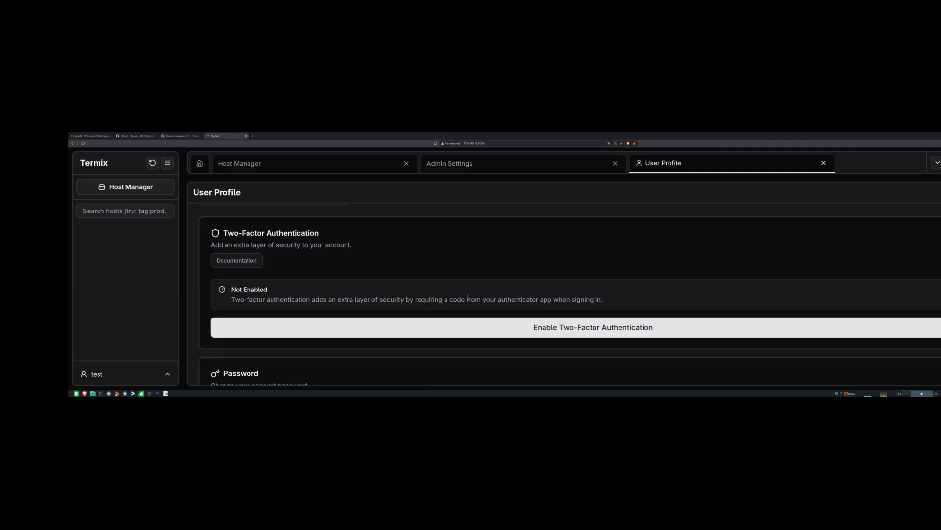
{"action": "left_click", "coordinate": [586, 334]}
{"action": "scroll", "coordinate": [744, 294], "scroll_direction": "down", "scroll_amount": 1}
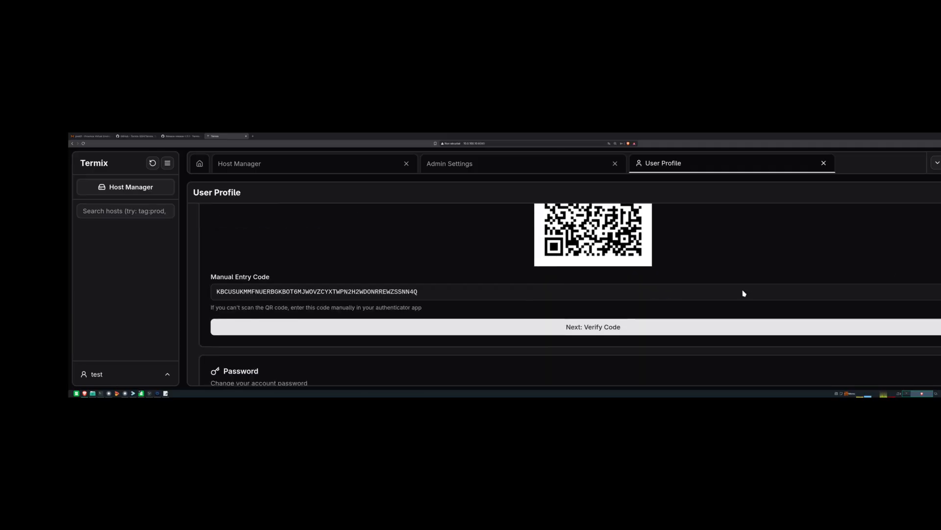
{"action": "left_click_drag", "start_coordinate": [426, 291], "coordinate": [199, 282]}
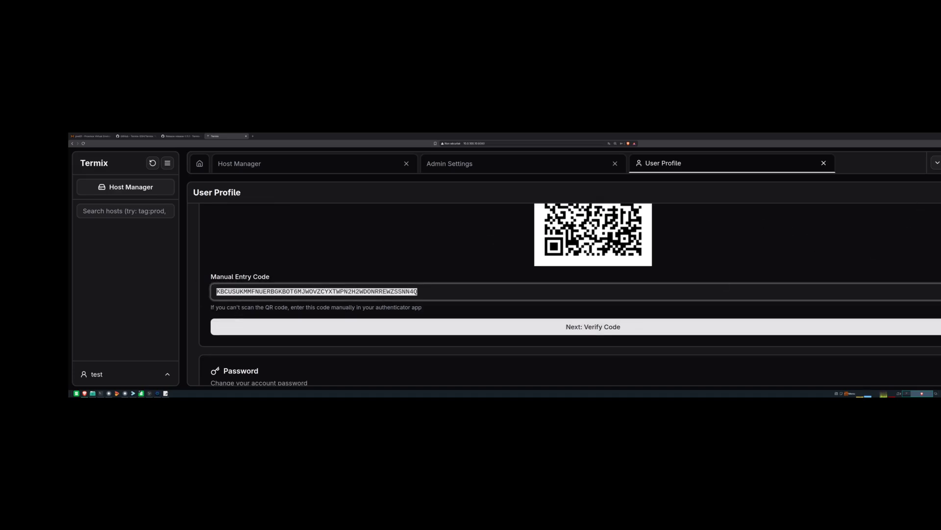
- Start a new Bitwarden login and paste the Termix manual entry code as its authenticator key
{"action": "left_click", "coordinate": [940, 144]}
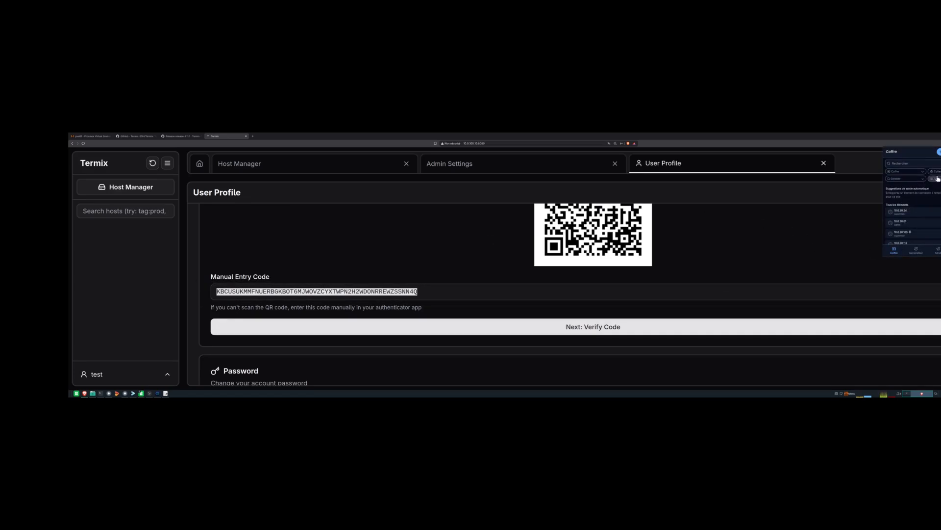
{"action": "left_click", "coordinate": [940, 151]}
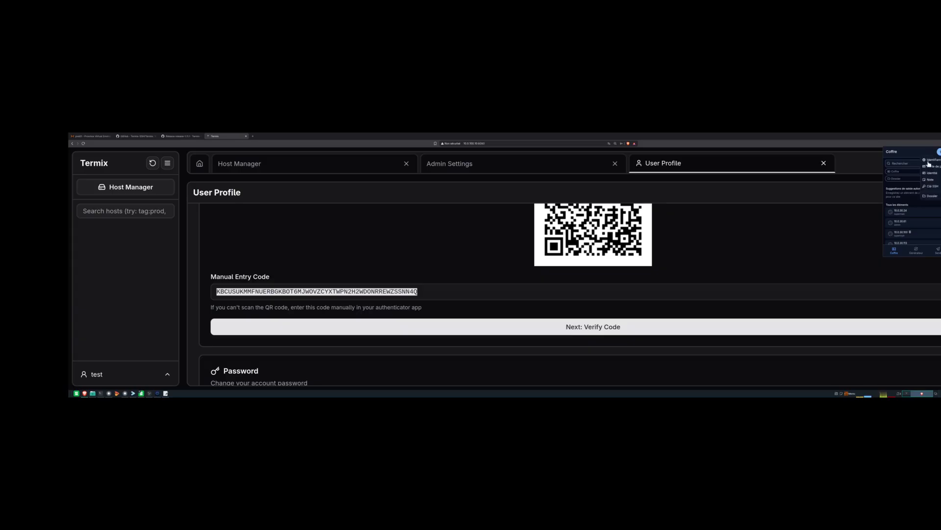
{"action": "left_click", "coordinate": [930, 162]}
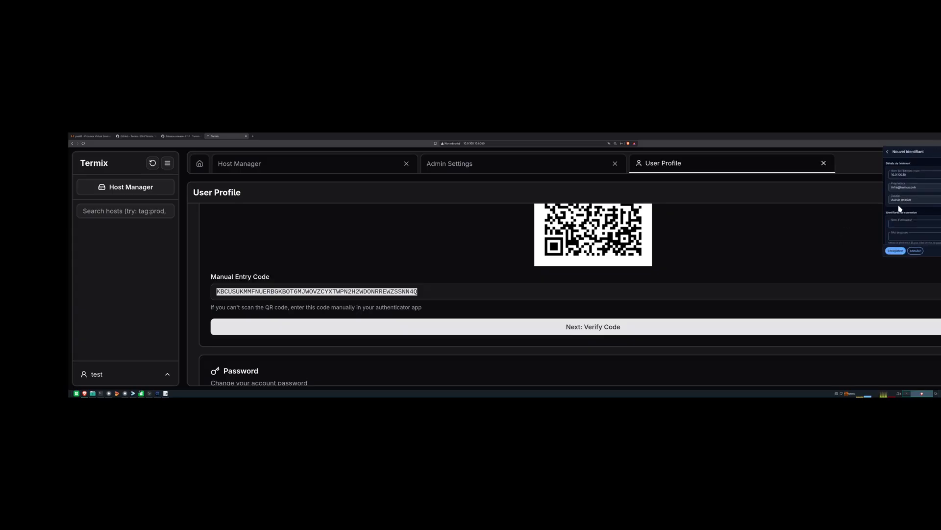
{"action": "scroll", "coordinate": [903, 223], "scroll_direction": "down", "scroll_amount": 2}
{"action": "scroll", "coordinate": [905, 218], "scroll_direction": "down", "scroll_amount": 2}
{"action": "scroll", "coordinate": [905, 220], "scroll_direction": "down", "scroll_amount": 3}
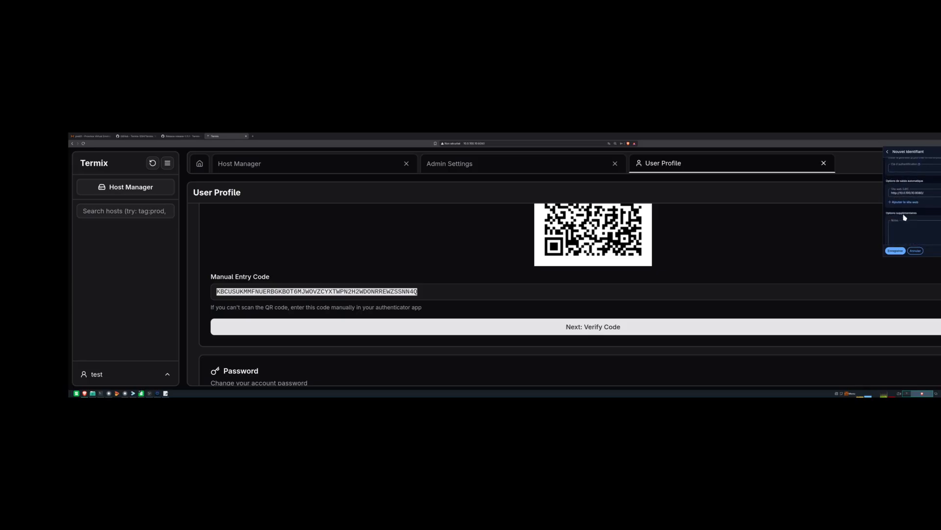
{"action": "scroll", "coordinate": [902, 221], "scroll_direction": "up", "scroll_amount": 1}
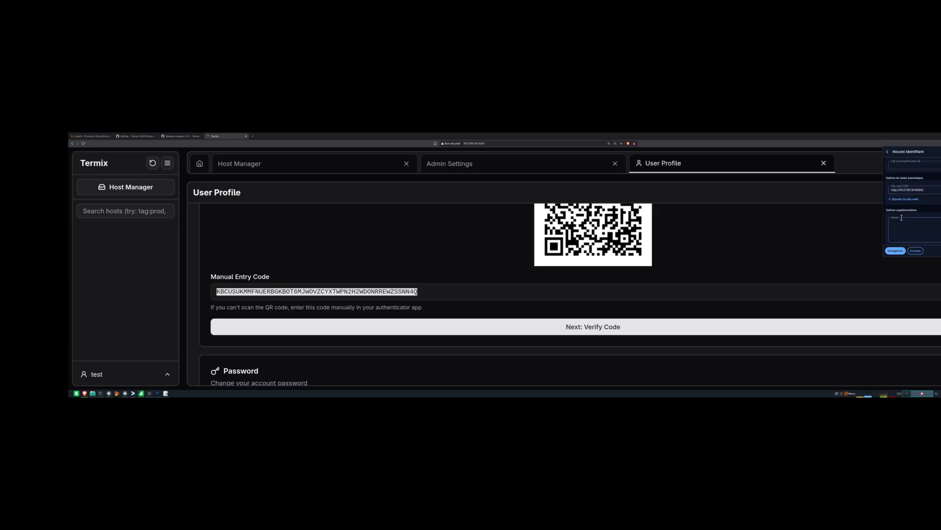
{"action": "scroll", "coordinate": [905, 194], "scroll_direction": "up", "scroll_amount": 2}
{"action": "left_click", "coordinate": [904, 210]}
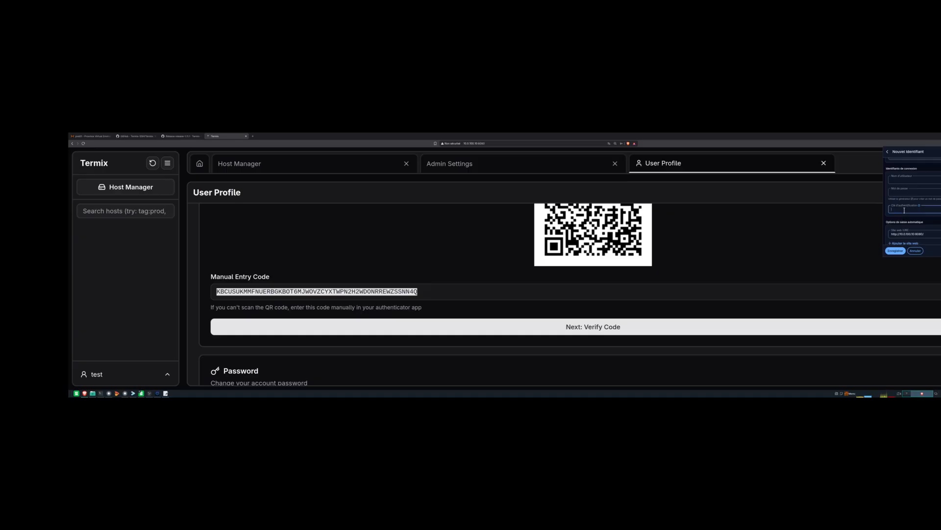
{"action": "key", "text": "ctrl+v"}
{"action": "scroll", "coordinate": [908, 191], "scroll_direction": "up", "scroll_amount": 1}
- Fill in the login's username and password and attempt to save it
{"action": "left_click", "coordinate": [905, 203]}
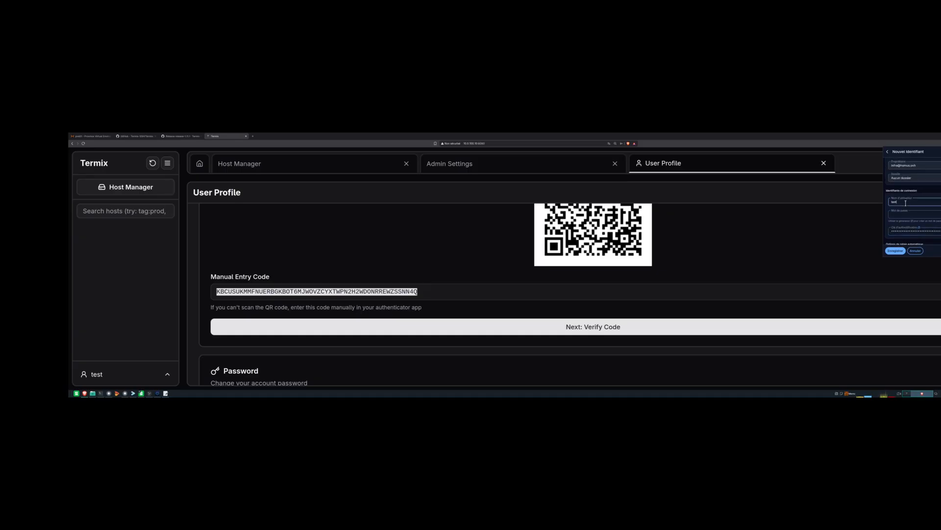
{"action": "left_click", "coordinate": [903, 214]}
{"action": "left_click", "coordinate": [896, 251]}
{"action": "scroll", "coordinate": [921, 232], "scroll_direction": "up", "scroll_amount": 1}
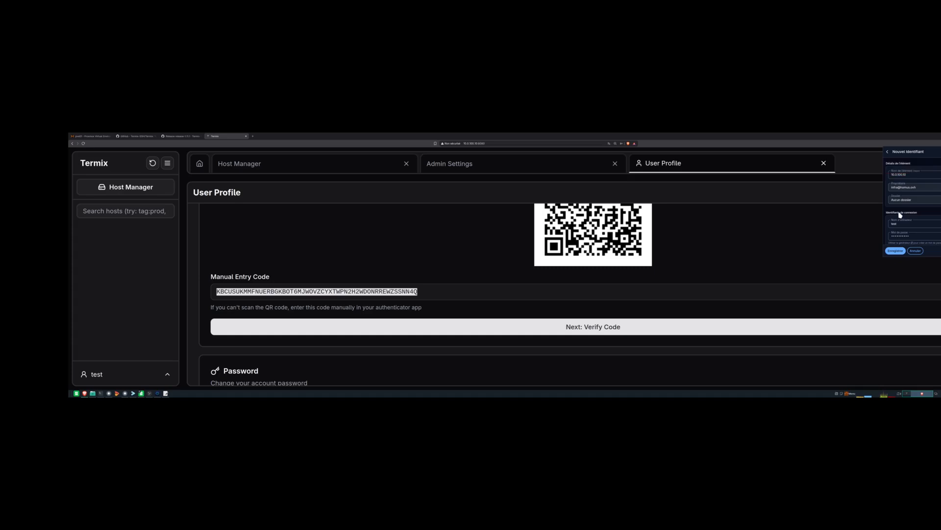
{"action": "scroll", "coordinate": [905, 214], "scroll_direction": "down", "scroll_amount": 4}
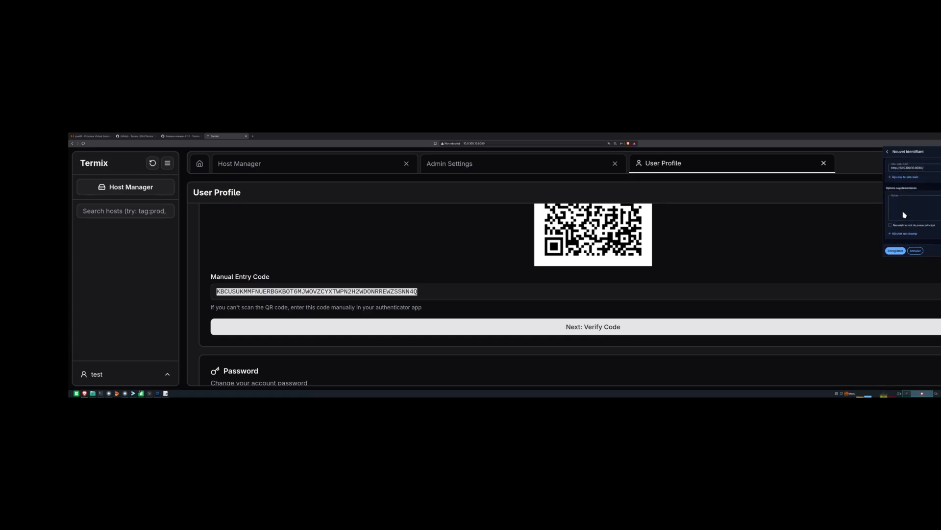
{"action": "scroll", "coordinate": [905, 235], "scroll_direction": "up", "scroll_amount": 5}
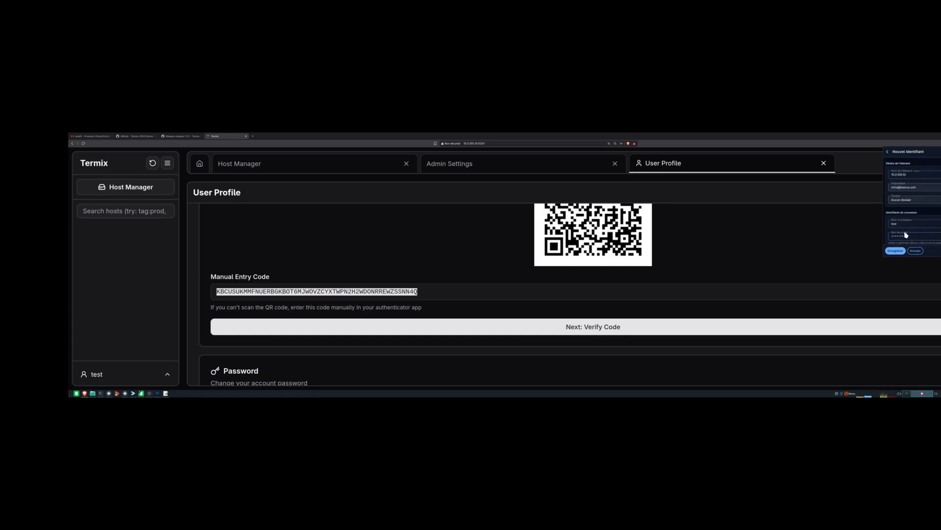
{"action": "scroll", "coordinate": [906, 235], "scroll_direction": "up", "scroll_amount": 2}
- Set owner Homelab and collection Serveurs, save the login, and return to the vault list
{"action": "left_click", "coordinate": [911, 201]}
{"action": "left_click", "coordinate": [915, 190]}
{"action": "left_click", "coordinate": [903, 202]}
{"action": "left_click", "coordinate": [907, 201]}
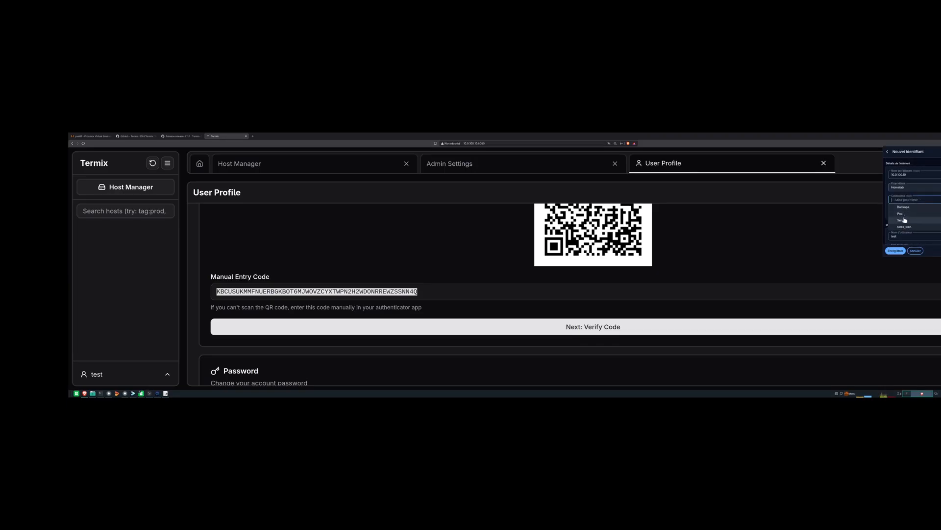
{"action": "left_click", "coordinate": [904, 221]}
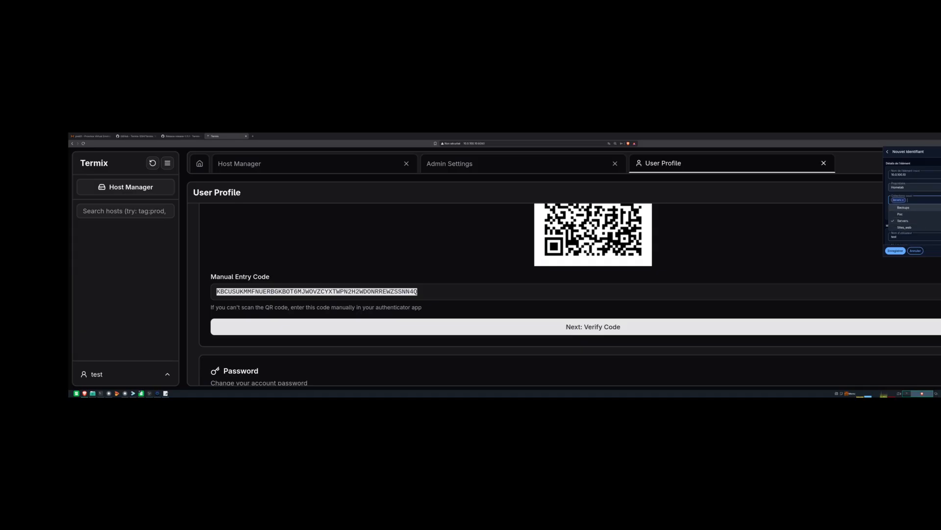
{"action": "left_click", "coordinate": [938, 202]}
{"action": "left_click", "coordinate": [895, 251]}
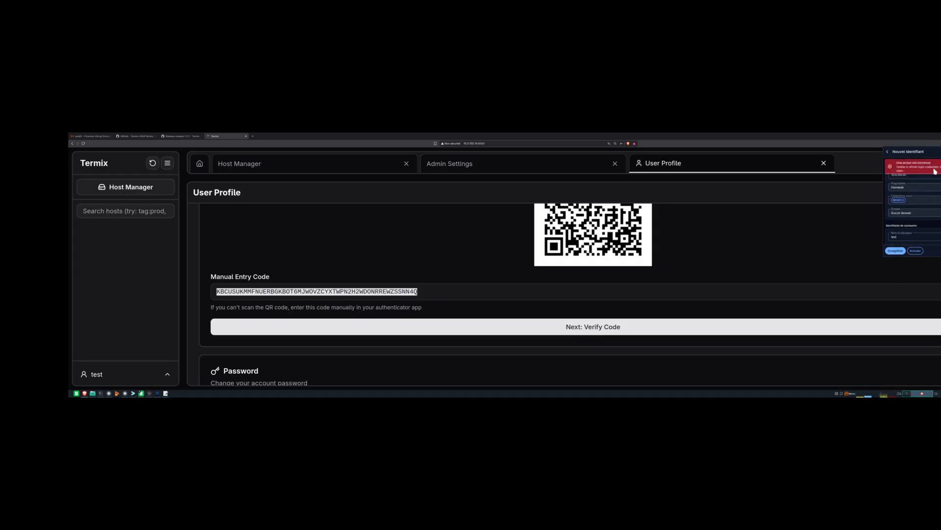
{"action": "left_click", "coordinate": [887, 152]}
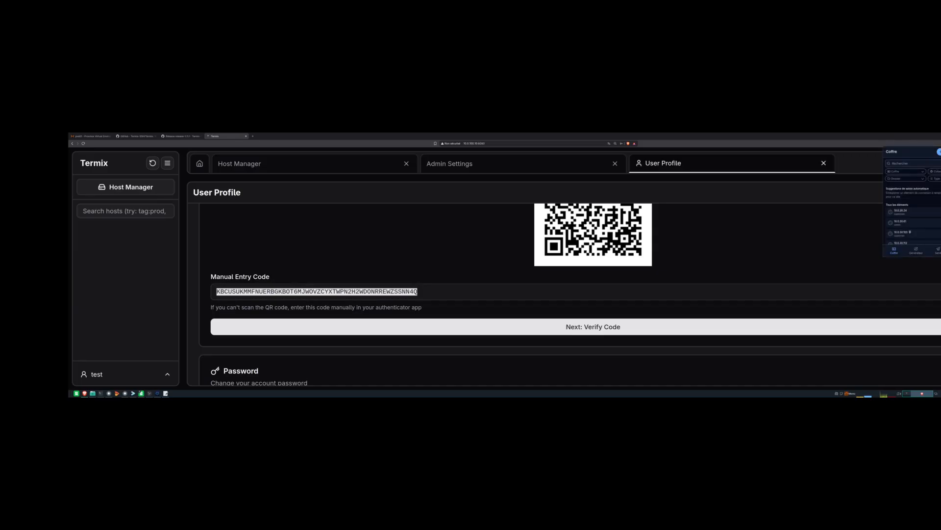
- Cancel the Bitwarden logout and continue to its master-password sign-in page
{"action": "left_click", "coordinate": [940, 152]}
{"action": "left_click", "coordinate": [904, 214]}
{"action": "left_click", "coordinate": [918, 221]}
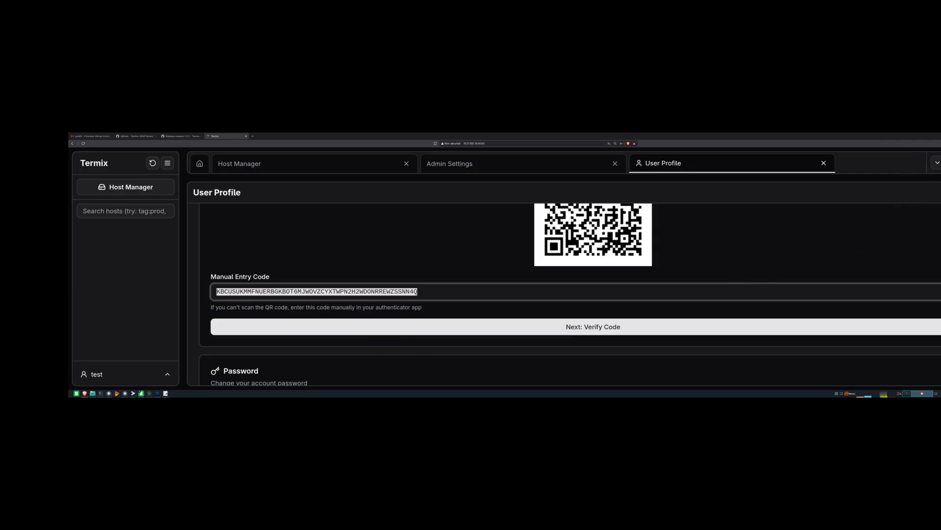
{"action": "left_click", "coordinate": [940, 143]}
{"action": "left_click", "coordinate": [912, 216]}
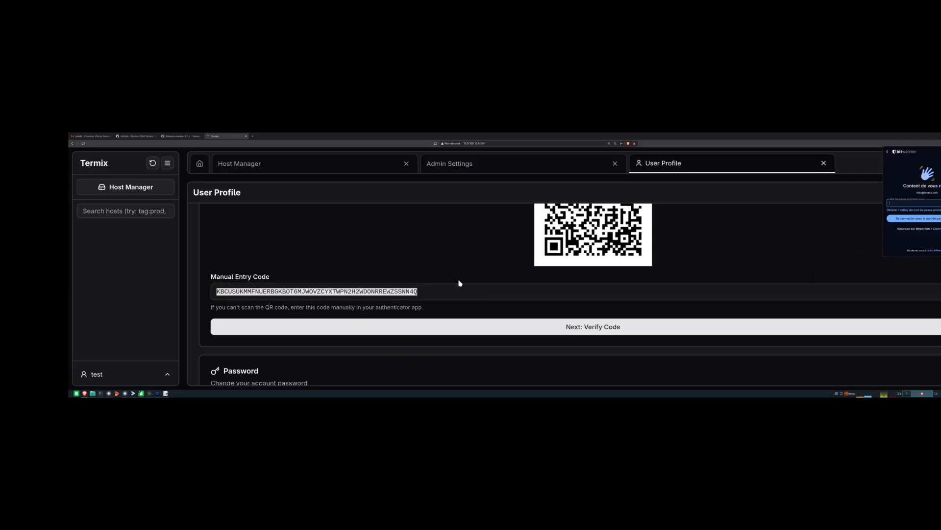
- Open KeePassXC and unlock its password database
{"action": "left_click", "coordinate": [116, 393]}
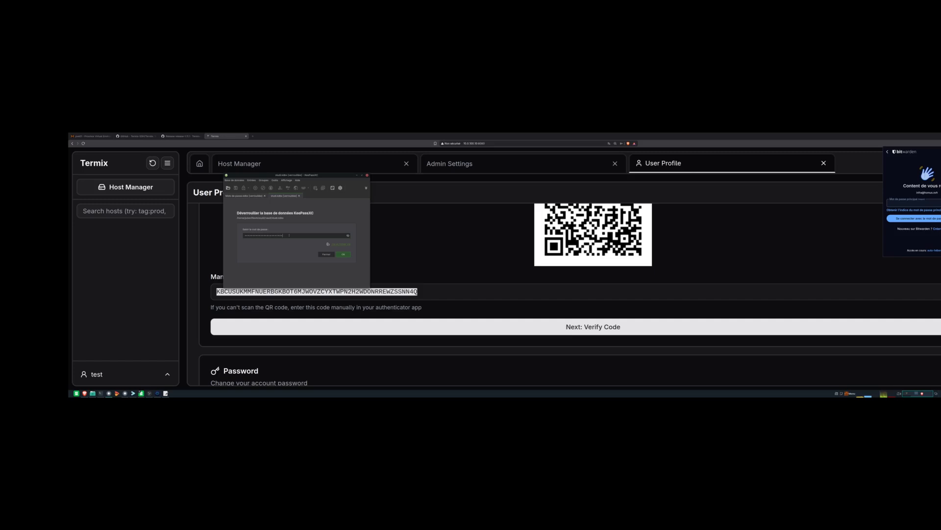
{"action": "key", "text": "BackSpace"}
{"action": "key", "text": "BackSpace"}
{"action": "key", "text": "BackSpace"}
{"action": "key", "text": "BackSpace"}
{"action": "key", "text": "BackSpace"}
{"action": "key", "text": "BackSpace"}
{"action": "key", "text": "BackSpace"}
{"action": "key", "text": "BackSpace"}
{"action": "key", "text": "BackSpace"}
{"action": "key", "text": "Return"}
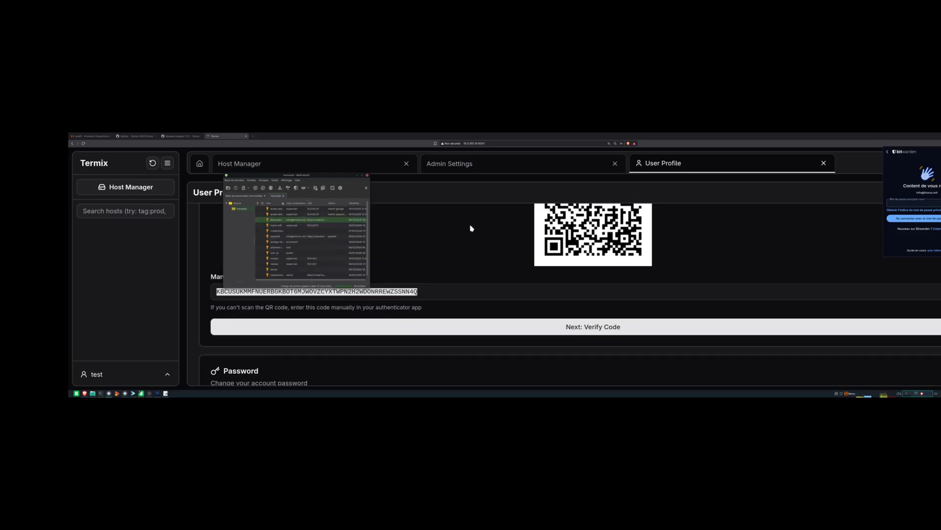
{"action": "left_click", "coordinate": [893, 205]}
{"action": "key", "text": "super"}
{"action": "key", "text": "super"}
- Unlock the Bitwarden vault with the master password
{"action": "left_click", "coordinate": [940, 144]}
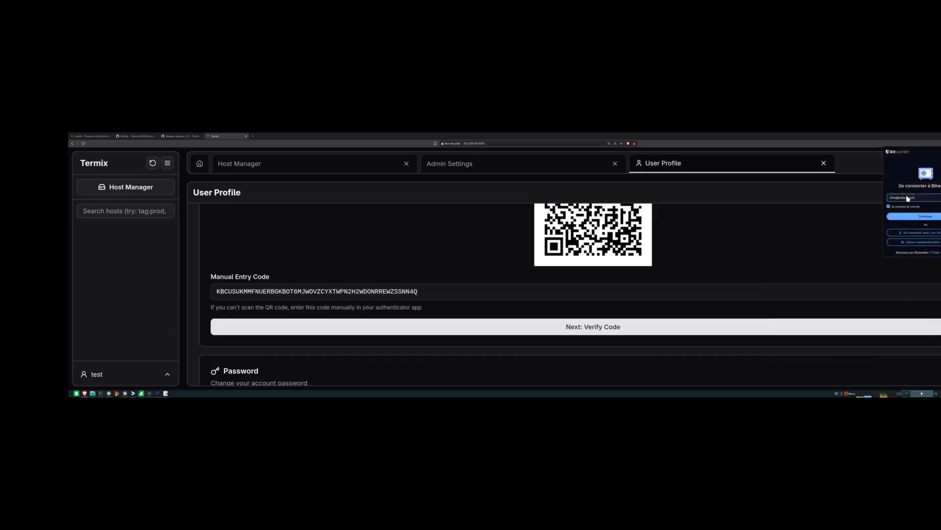
{"action": "left_click", "coordinate": [917, 215]}
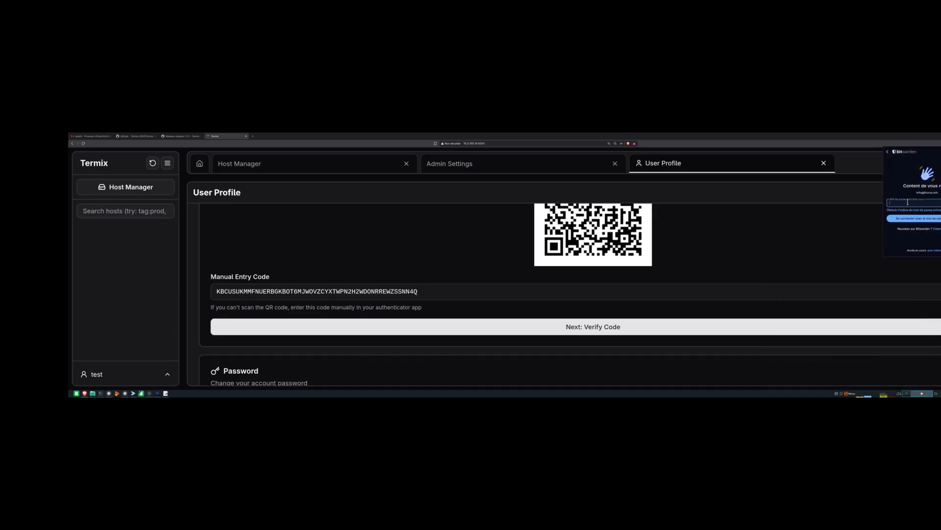
{"action": "type", "text": "•••••••••"}
{"action": "key", "text": "Return"}
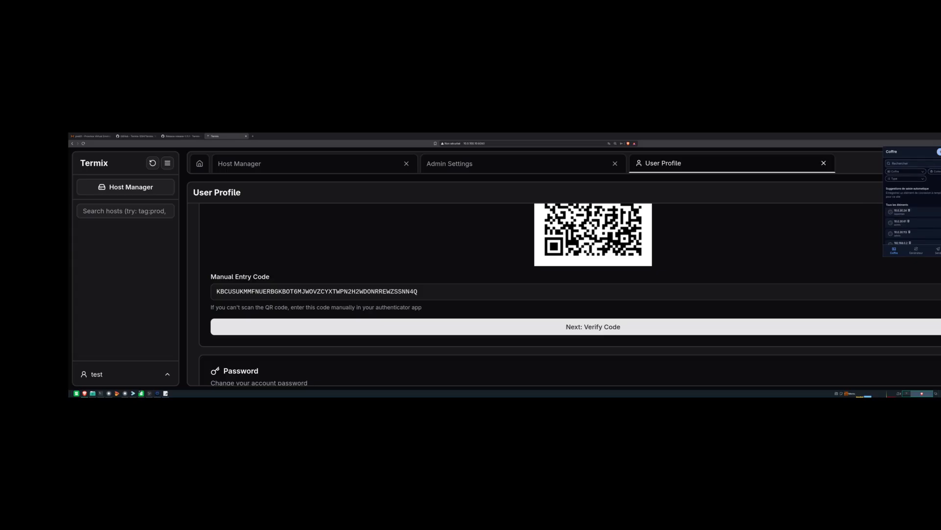
- Create a new 10.0.100.10 login owned by Homelab in the Serveurs collection, with no folder
{"action": "left_click", "coordinate": [940, 160]}
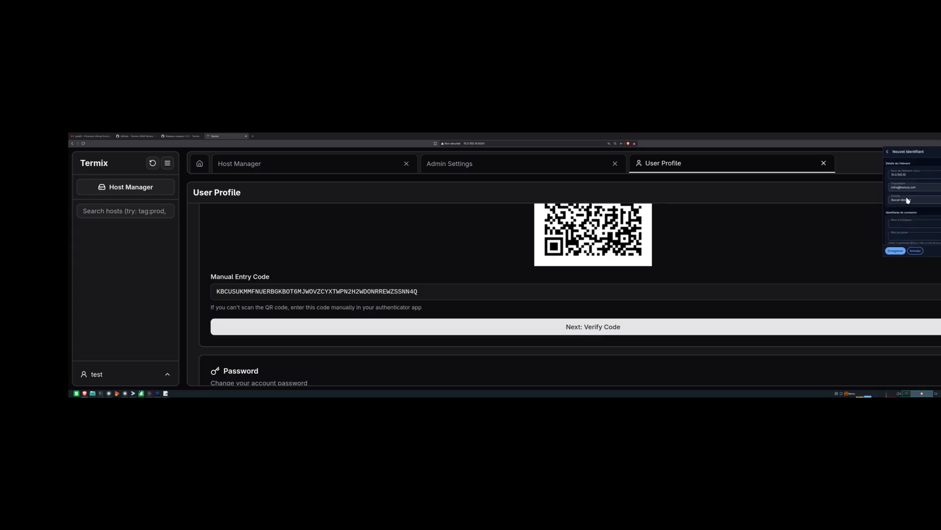
{"action": "left_click", "coordinate": [906, 189]}
{"action": "left_click", "coordinate": [900, 201]}
{"action": "left_click", "coordinate": [902, 201]}
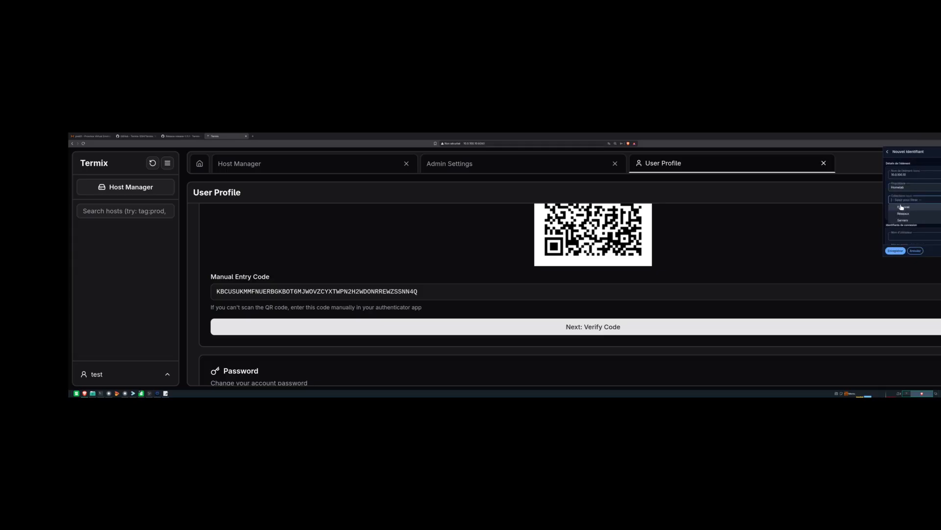
{"action": "left_click", "coordinate": [902, 221]}
{"action": "left_click", "coordinate": [897, 214]}
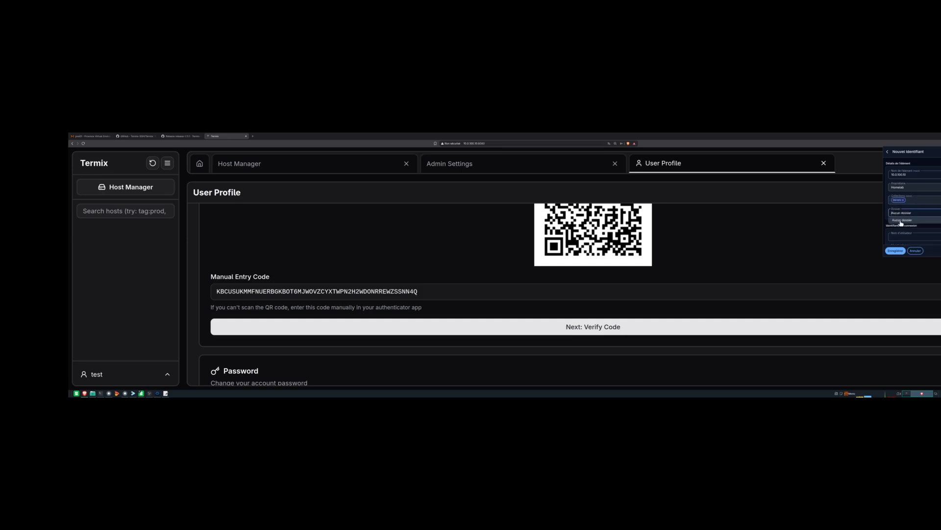
{"action": "left_click", "coordinate": [912, 220]}
- Fill in the new login's username and password
{"action": "scroll", "coordinate": [901, 237], "scroll_direction": "down", "scroll_amount": 1}
{"action": "left_click", "coordinate": [899, 214]}
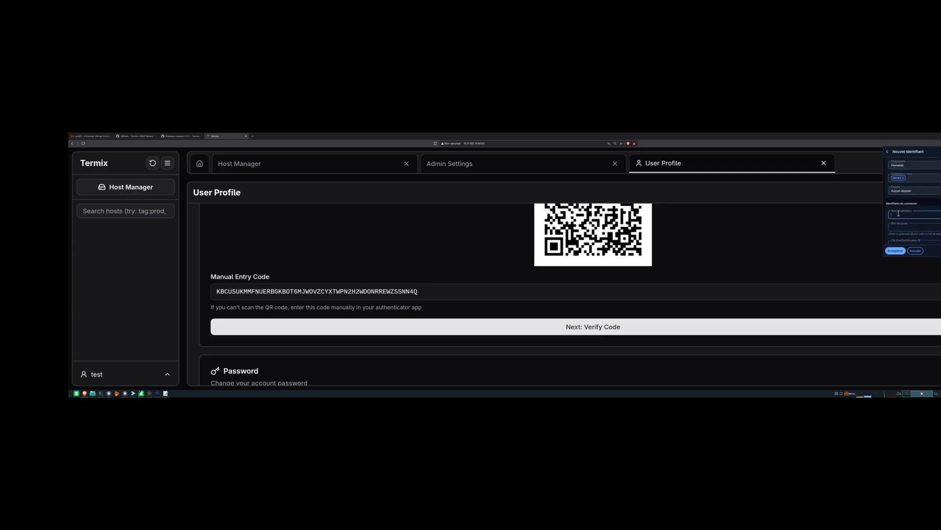
{"action": "key", "text": "Tab"}
{"action": "scroll", "coordinate": [901, 215], "scroll_direction": "down", "scroll_amount": 2}
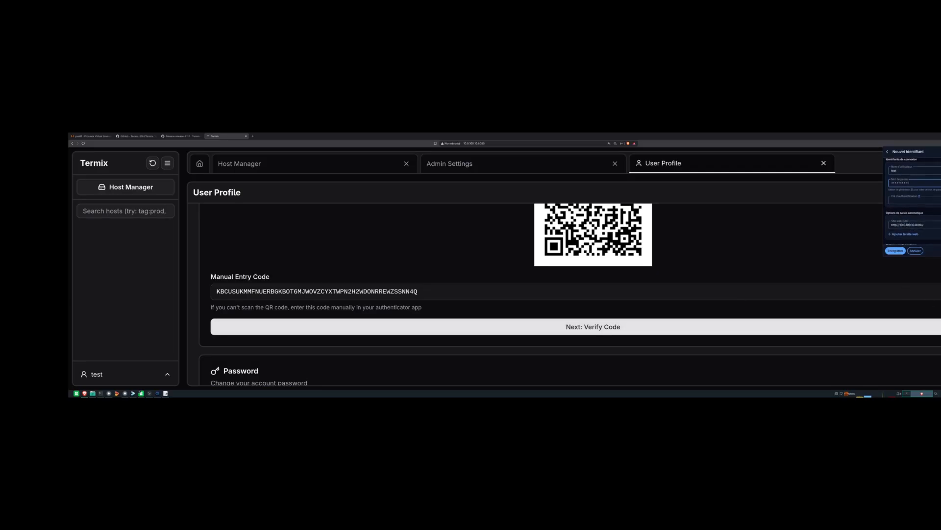
{"action": "left_click", "coordinate": [924, 265]}
- Paste the Termix authenticator key, save the login, and copy its current TOTP code
{"action": "left_click", "coordinate": [940, 143]}
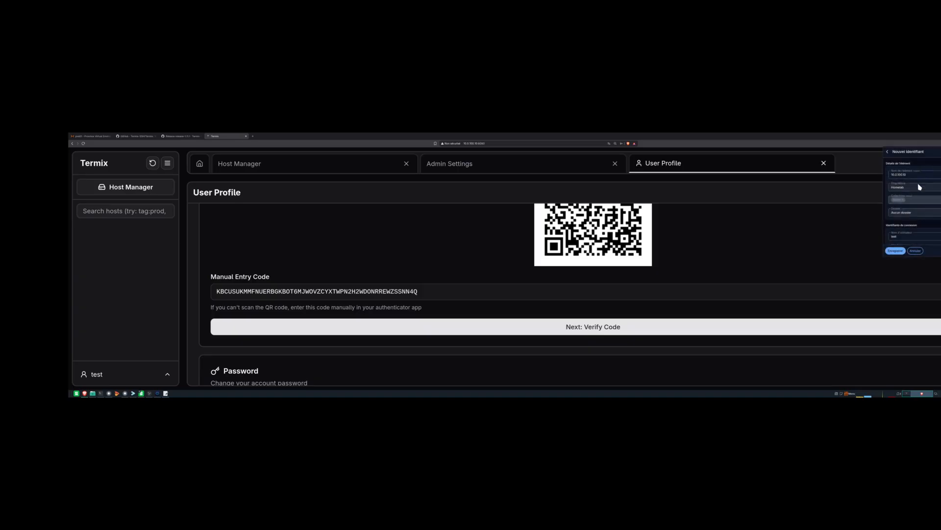
{"action": "scroll", "coordinate": [906, 230], "scroll_direction": "down", "scroll_amount": 1}
{"action": "scroll", "coordinate": [905, 230], "scroll_direction": "down", "scroll_amount": 1}
{"action": "left_click", "coordinate": [901, 177]}
{"action": "left_click", "coordinate": [895, 250]}
{"action": "scroll", "coordinate": [912, 220], "scroll_direction": "down", "scroll_amount": 1}
{"action": "left_click", "coordinate": [940, 208]}
{"action": "left_click", "coordinate": [590, 332]}
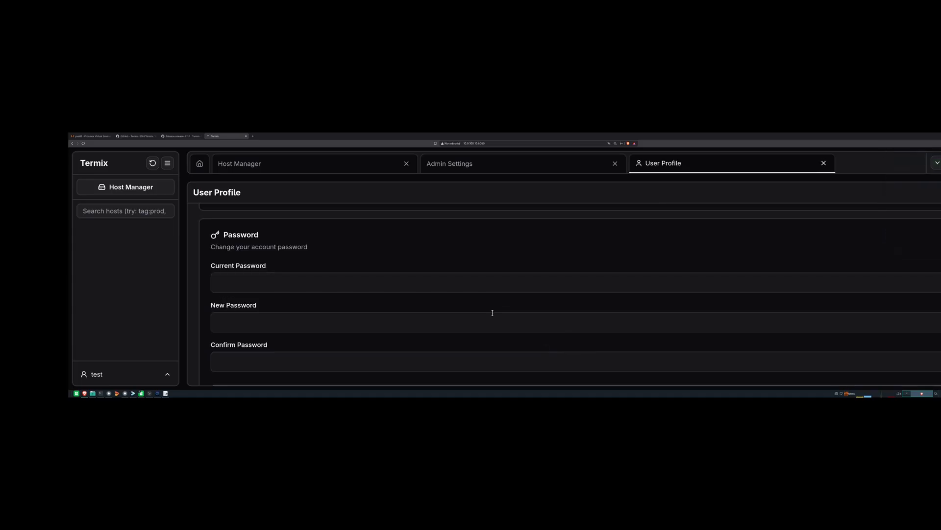
- Paste the copied TOTP into Verification Code and try verifying it twice
{"action": "left_click", "coordinate": [585, 278]}
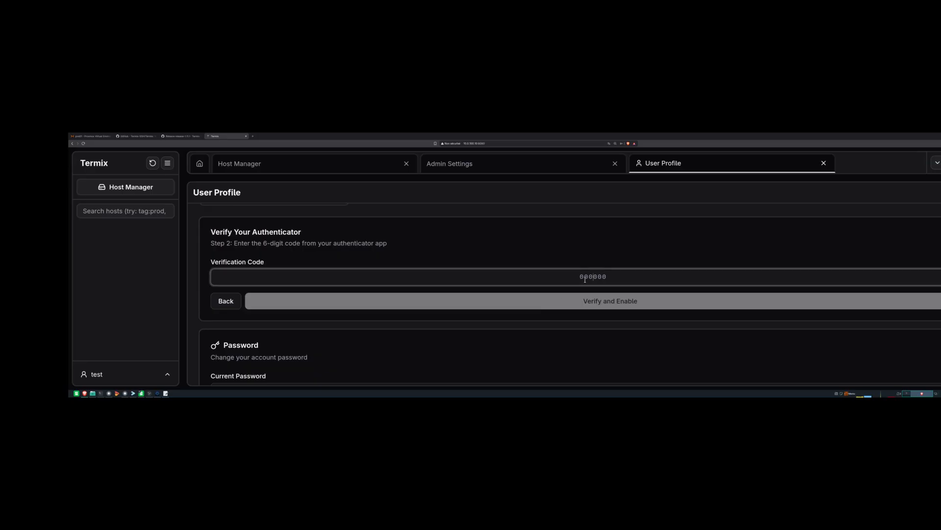
{"action": "key", "text": "ctrl+v"}
{"action": "left_click", "coordinate": [598, 301]}
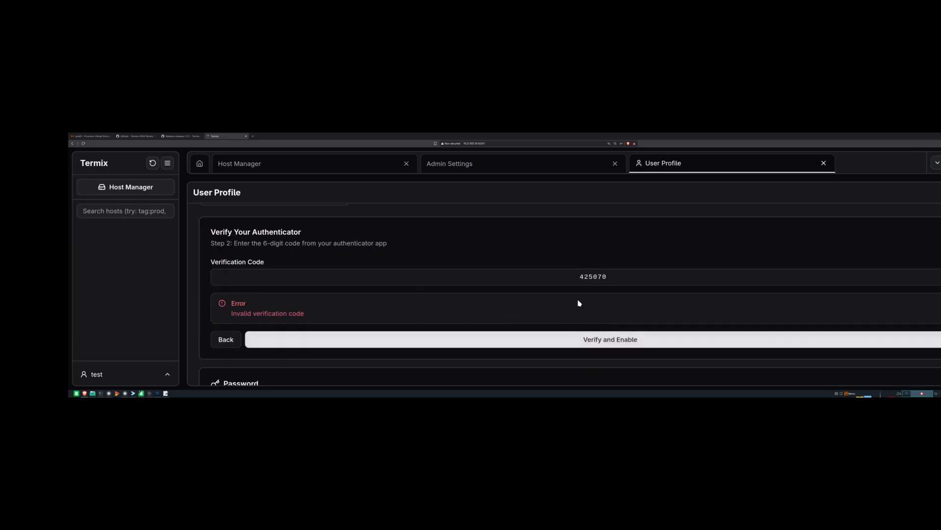
{"action": "left_click_drag", "start_coordinate": [576, 277], "coordinate": [611, 277]}
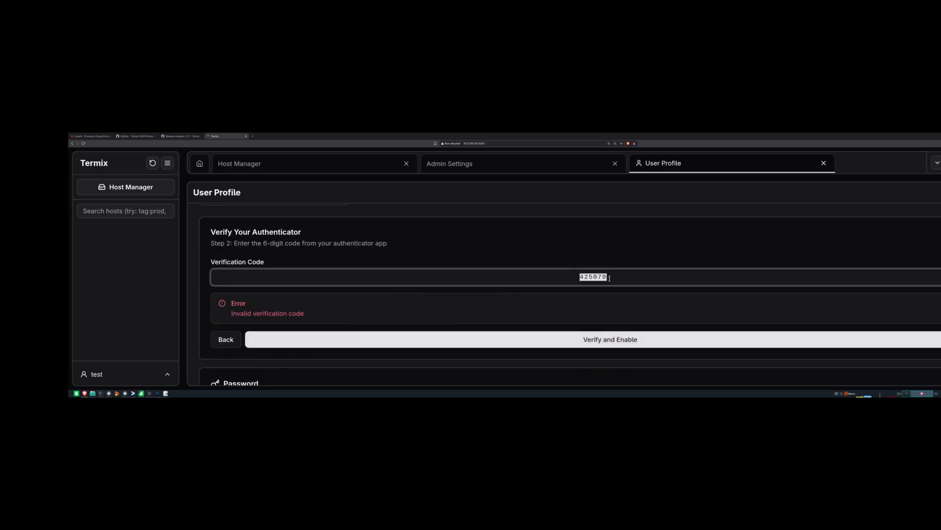
{"action": "scroll", "coordinate": [453, 243], "scroll_direction": "up", "scroll_amount": 1}
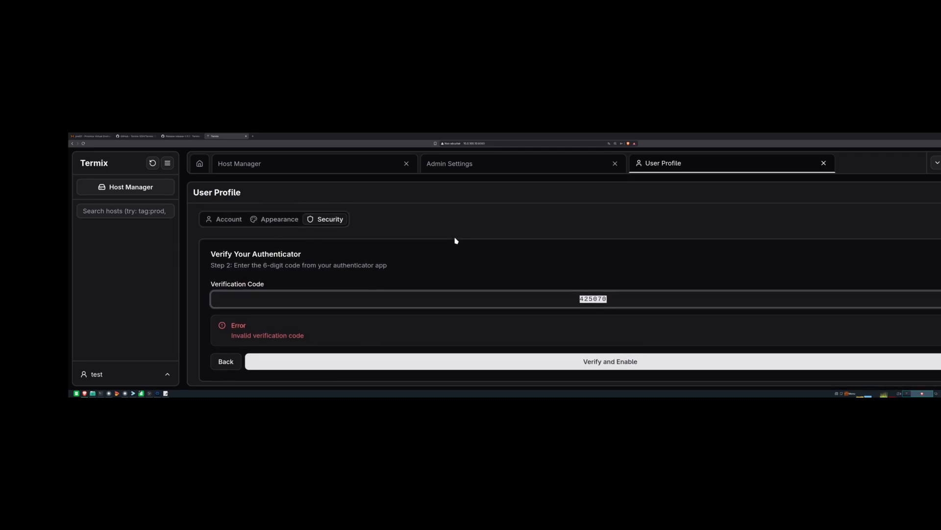
{"action": "scroll", "coordinate": [456, 241], "scroll_direction": "down", "scroll_amount": 4}
{"action": "left_click", "coordinate": [607, 283]}
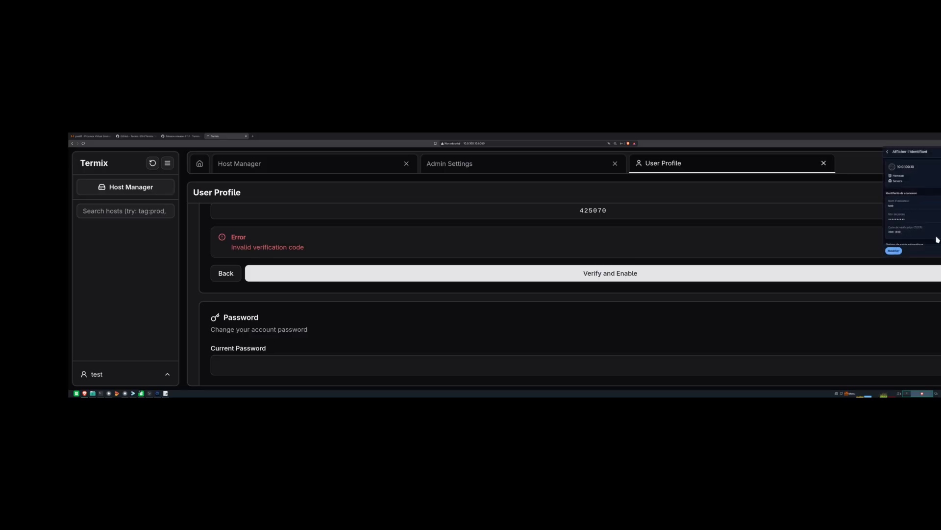
- Paste a fresh TOTP over the rejected code, then go back to the QR code step
{"action": "double_click", "coordinate": [601, 211]}
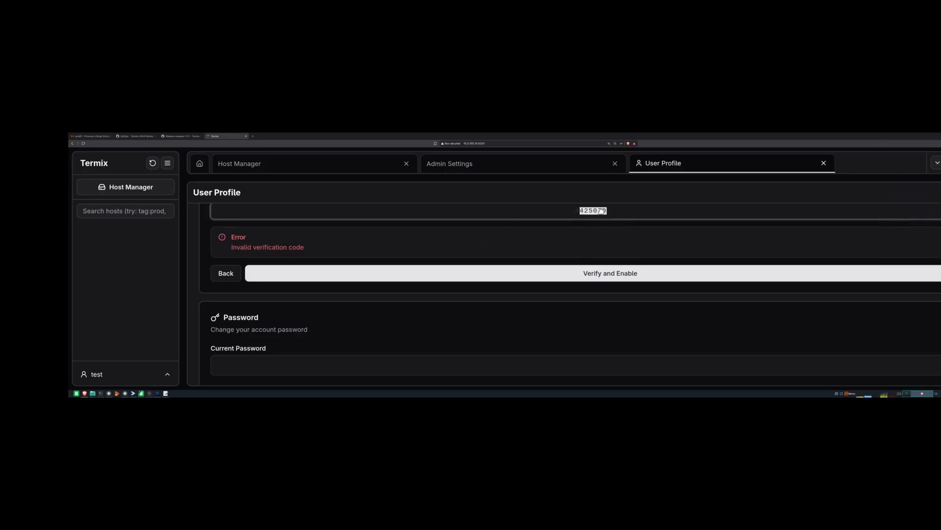
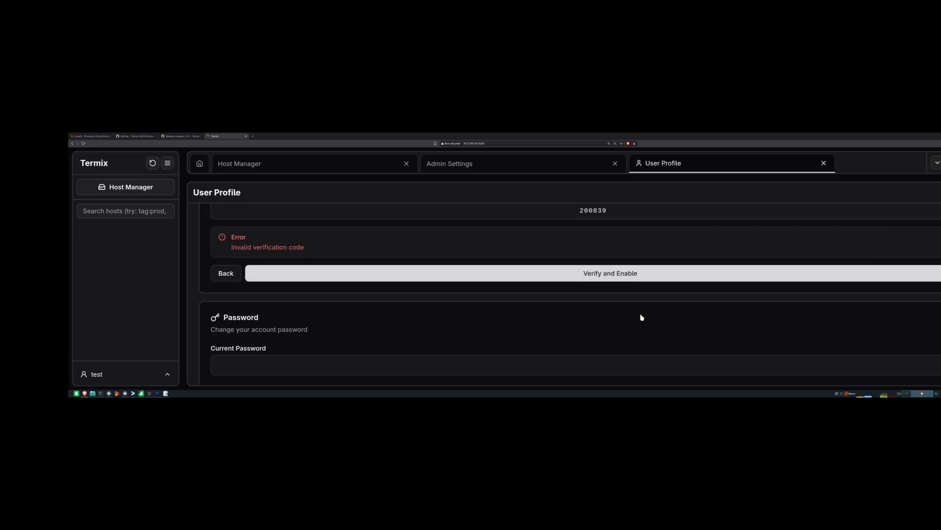
{"action": "left_click", "coordinate": [235, 273]}
{"action": "scroll", "coordinate": [435, 307], "scroll_direction": "down", "scroll_amount": 1}
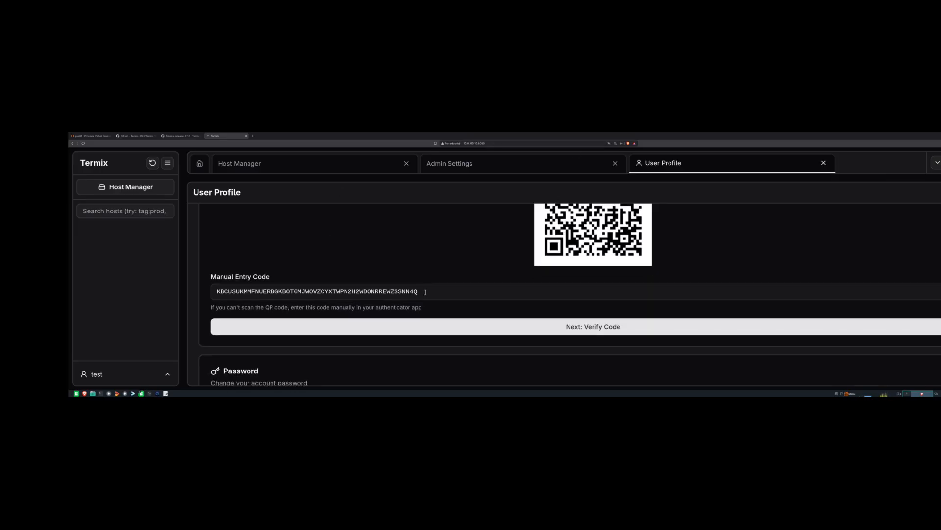
- Replace the 10.0.100.10 login's Bitwarden authenticator key with Termix's manual entry code and save
{"action": "left_click", "coordinate": [426, 292]}
{"action": "left_click", "coordinate": [940, 143]}
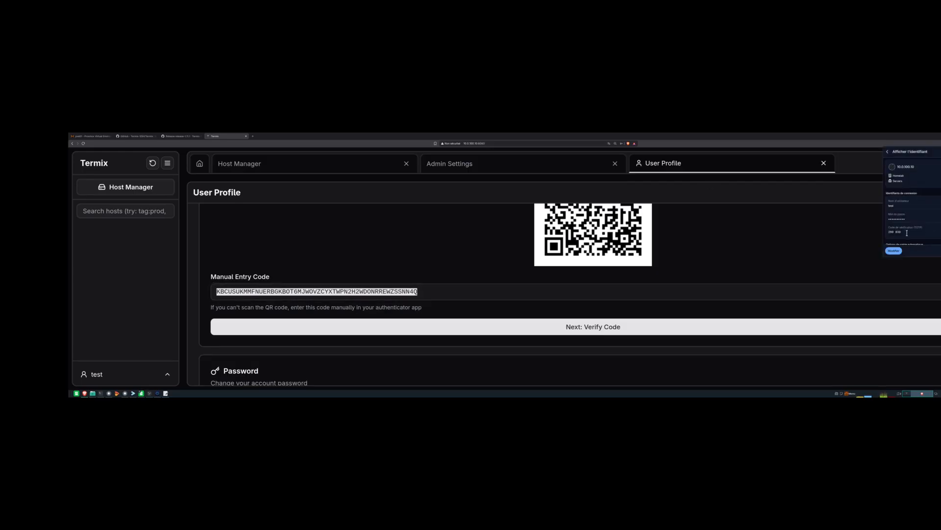
{"action": "left_click", "coordinate": [894, 251]}
{"action": "scroll", "coordinate": [922, 220], "scroll_direction": "down", "scroll_amount": 2}
{"action": "left_click", "coordinate": [922, 220]}
{"action": "key", "text": "ctrl+a"}
{"action": "key", "text": "ctrl+v"}
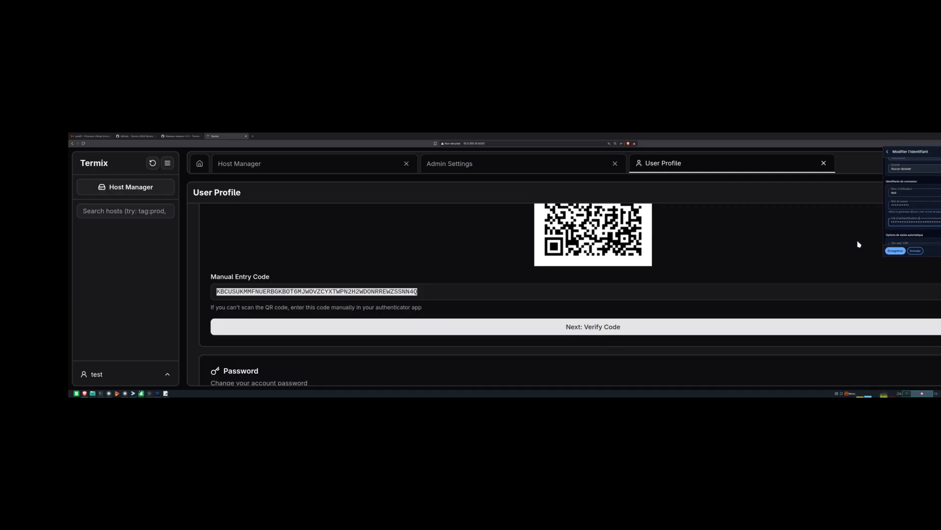
{"action": "left_click", "coordinate": [895, 250]}
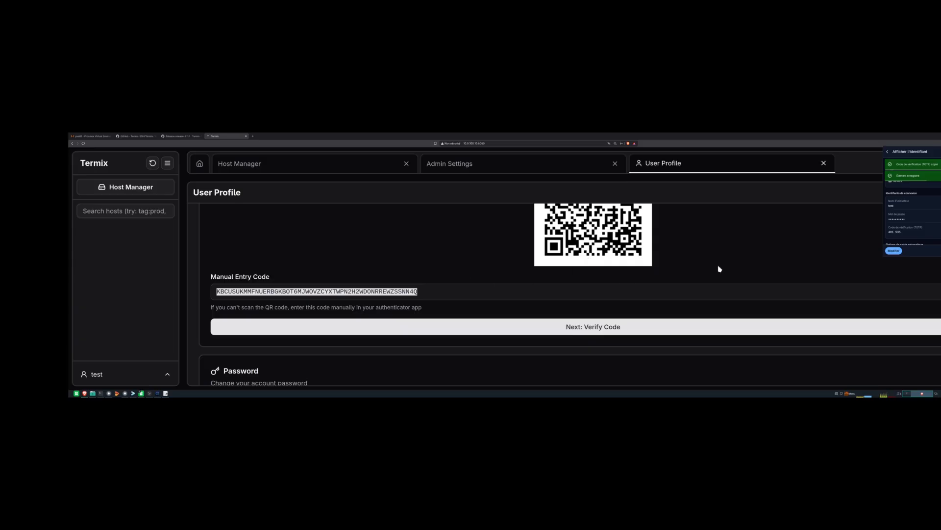
- Copy the fresh TOTP code from Bitwarden and move on to Termix's verification step
{"action": "left_click", "coordinate": [764, 261]}
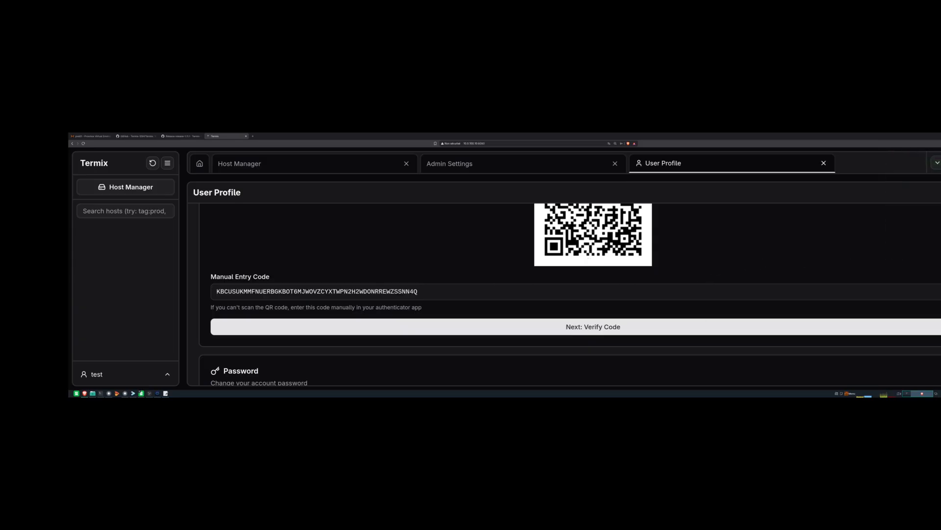
{"action": "left_click", "coordinate": [940, 143]}
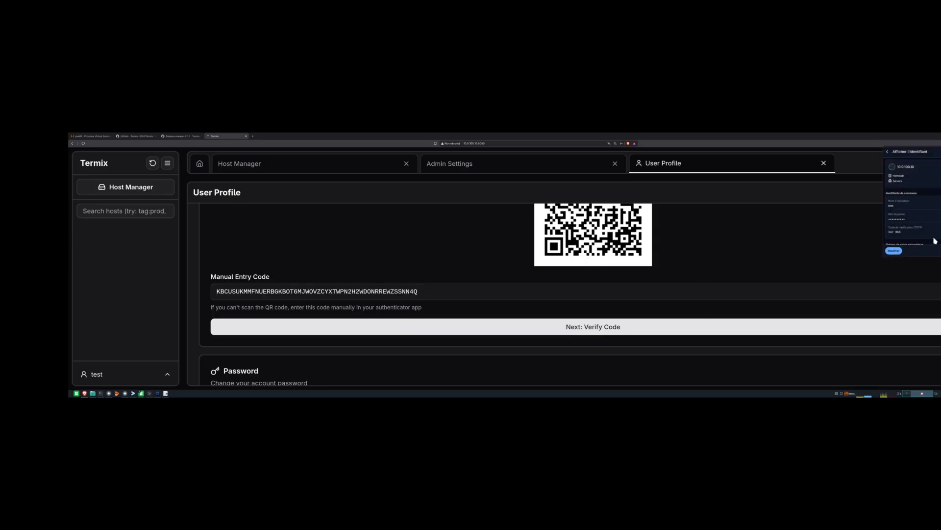
{"action": "left_click", "coordinate": [654, 325]}
{"action": "scroll", "coordinate": [440, 237], "scroll_direction": "up", "scroll_amount": 1}
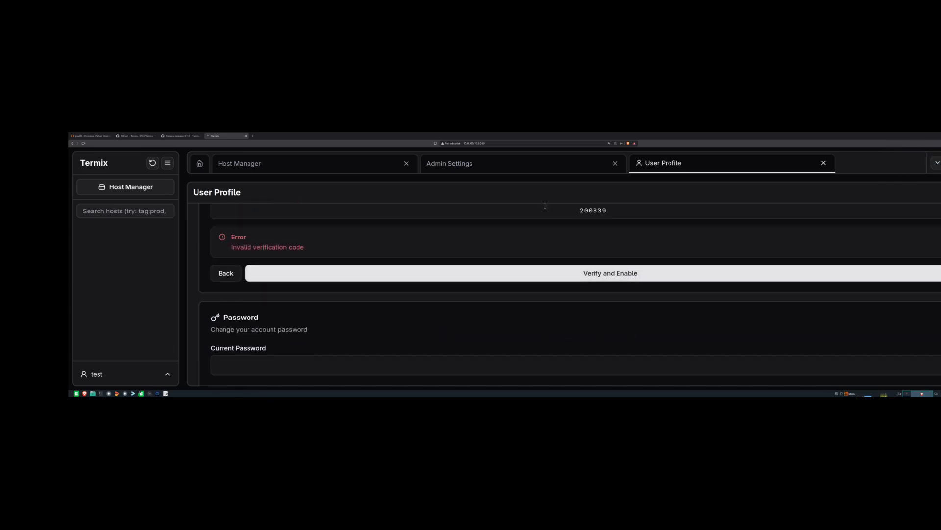
- Paste the new TOTP code and verify it to enable two-factor authentication
{"action": "left_click_drag", "start_coordinate": [630, 211], "coordinate": [530, 225]}
{"action": "left_click", "coordinate": [614, 281]}
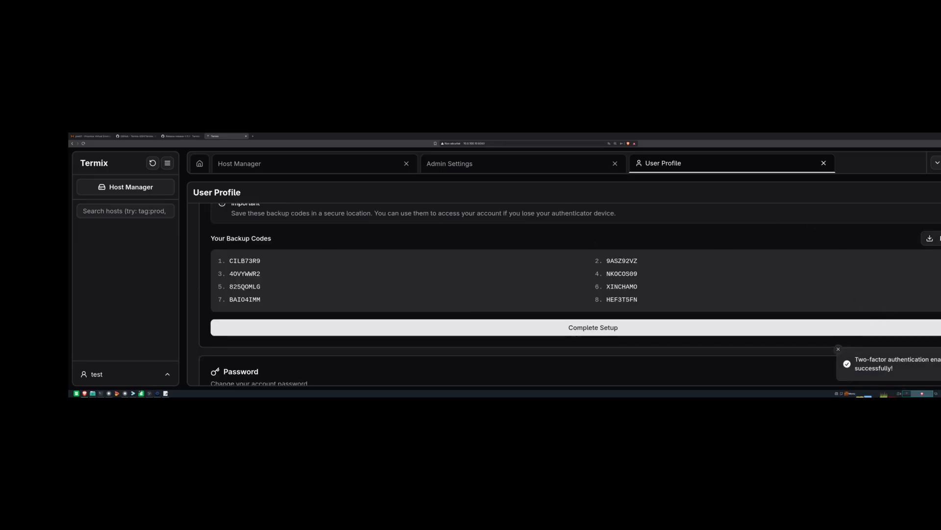
- Save the backup codes file to Documents and complete the two-factor setup
{"action": "left_click", "coordinate": [930, 238]}
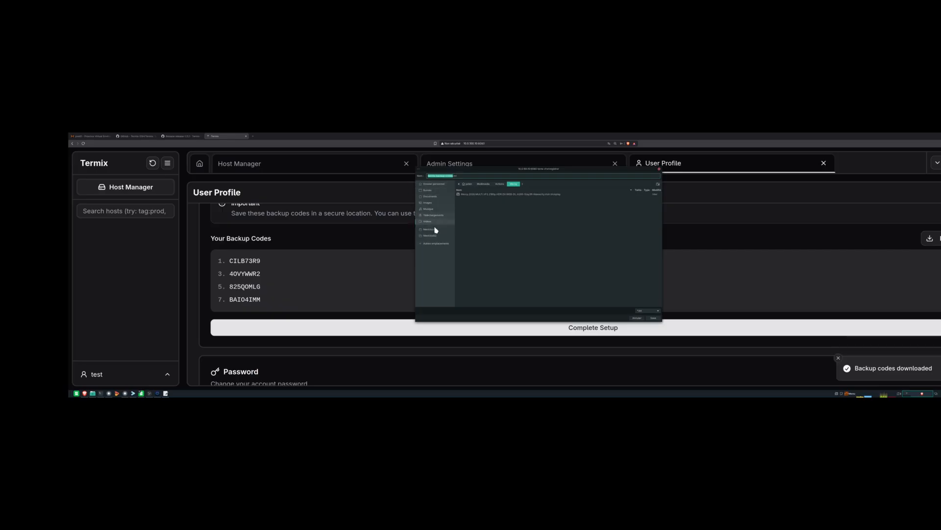
{"action": "left_click", "coordinate": [431, 196]}
{"action": "left_click", "coordinate": [648, 318]}
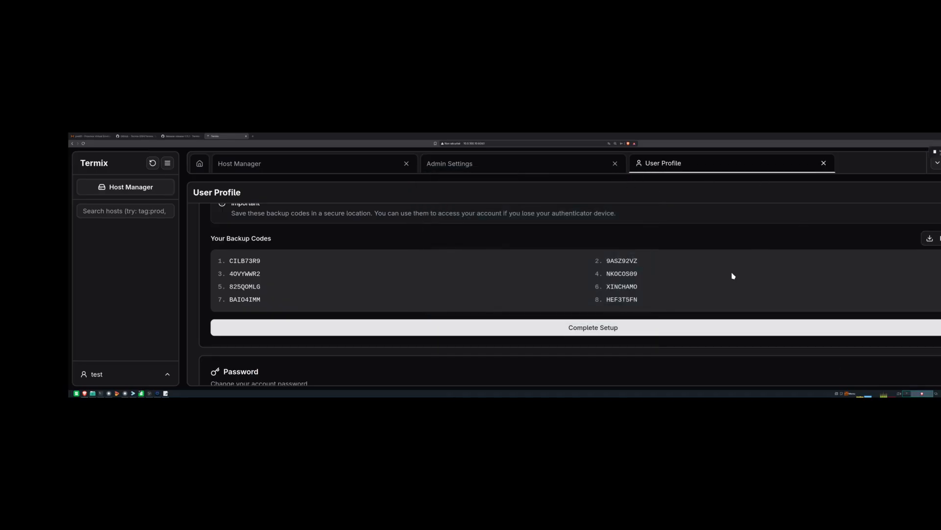
{"action": "scroll", "coordinate": [733, 276], "scroll_direction": "down", "scroll_amount": 1}
{"action": "left_click", "coordinate": [588, 285]}
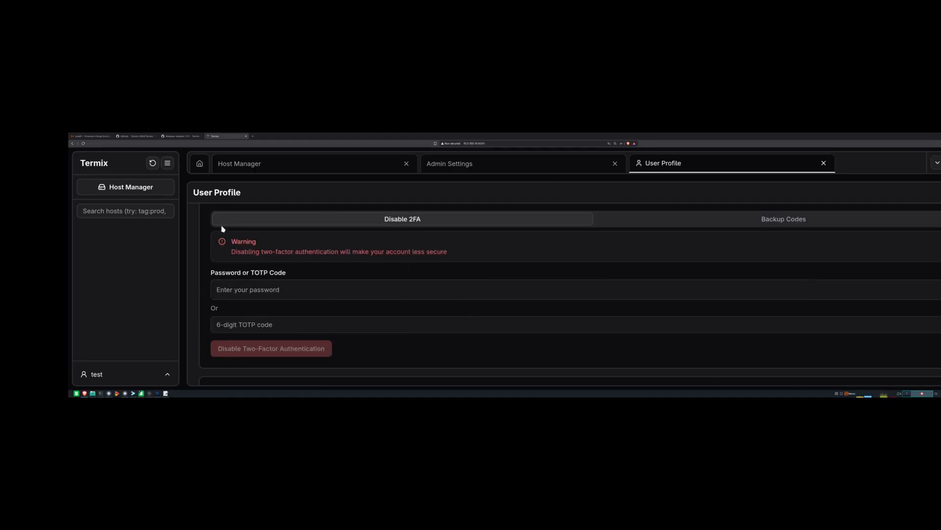
- Switch to the Host Manager showing the empty SSH Hosts list
{"action": "scroll", "coordinate": [382, 280], "scroll_direction": "up", "scroll_amount": 2}
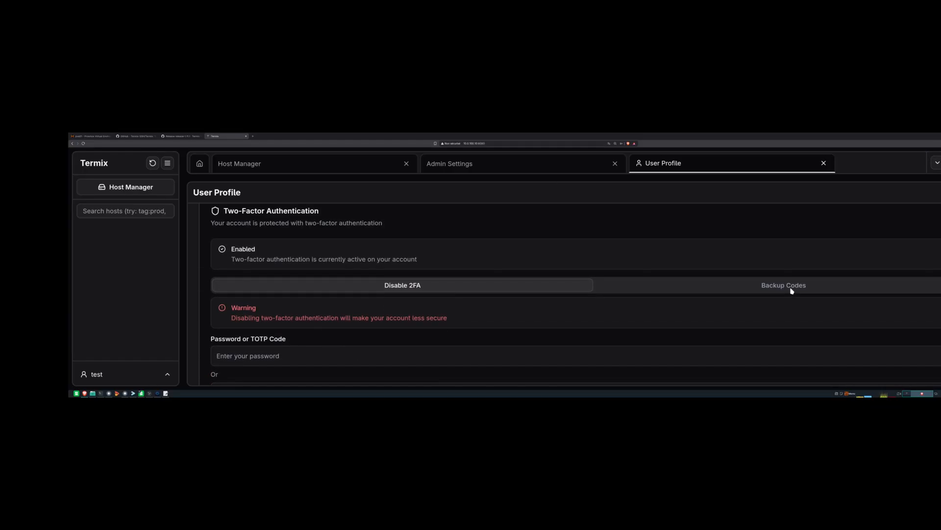
{"action": "scroll", "coordinate": [349, 289], "scroll_direction": "up", "scroll_amount": 1}
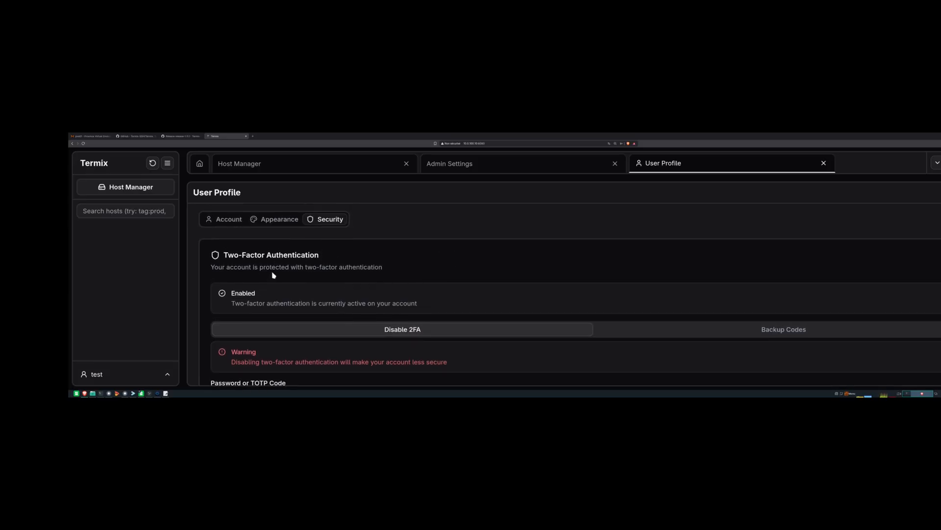
{"action": "scroll", "coordinate": [269, 289], "scroll_direction": "down", "scroll_amount": 3}
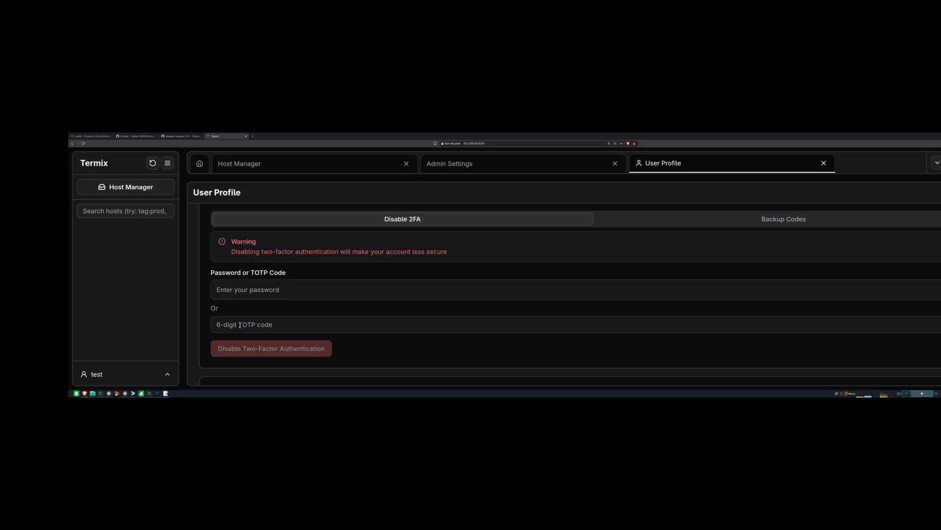
{"action": "scroll", "coordinate": [296, 310], "scroll_direction": "down", "scroll_amount": 1}
{"action": "scroll", "coordinate": [285, 304], "scroll_direction": "up", "scroll_amount": 3}
{"action": "scroll", "coordinate": [257, 286], "scroll_direction": "down", "scroll_amount": 1}
{"action": "left_click", "coordinate": [137, 191]}
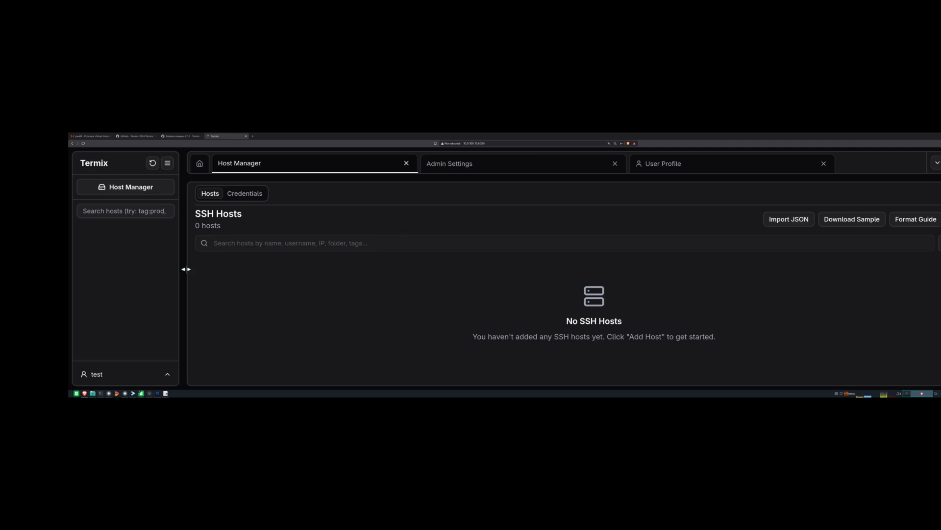
- Log out and sign back in as test with the password and a Bitwarden 2FA code
{"action": "left_click", "coordinate": [98, 373]}
{"action": "left_click", "coordinate": [96, 353]}
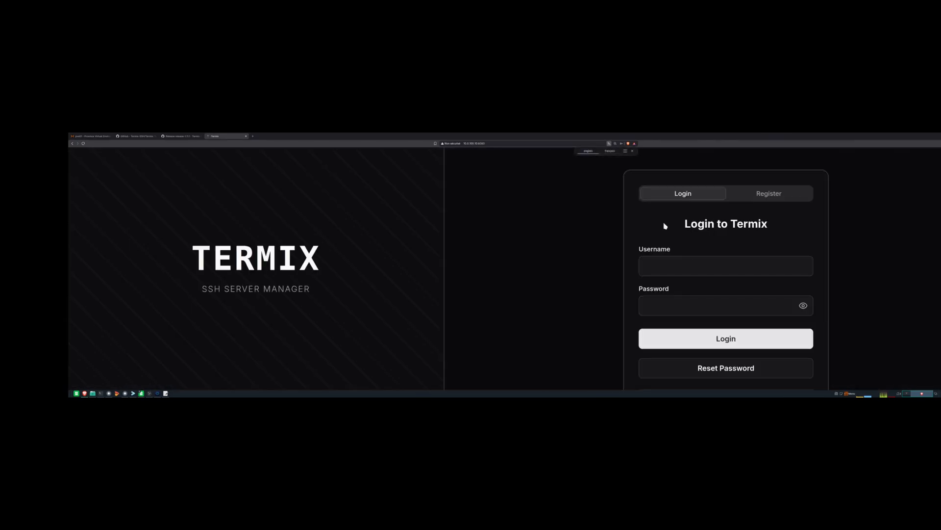
{"action": "left_click", "coordinate": [708, 264]}
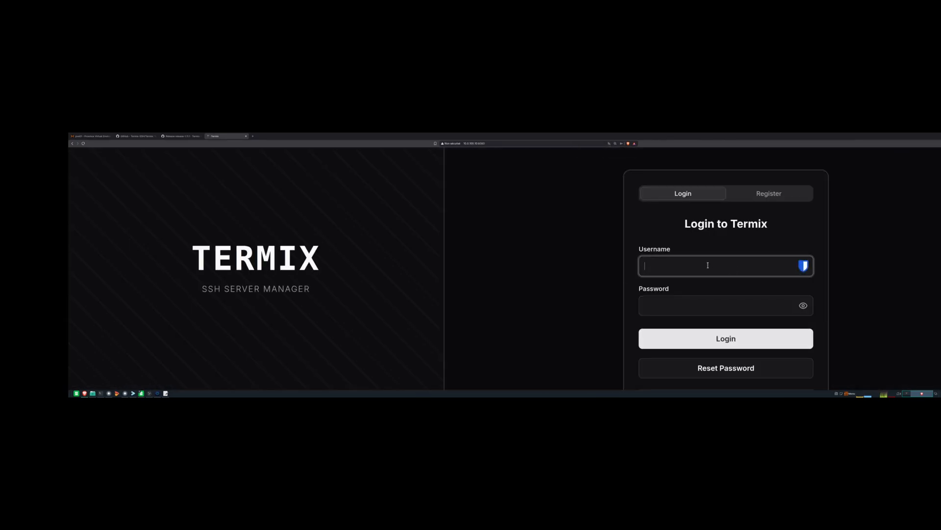
{"action": "type", "text": "test"}
{"action": "key", "text": "Tab"}
{"action": "type", "text": "•••••"}
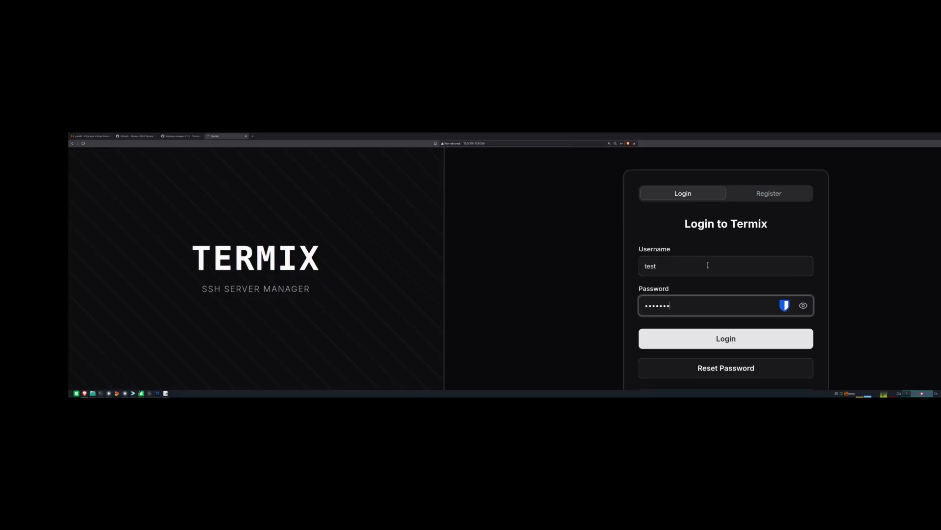
{"action": "type", "text": "••••"}
{"action": "key", "text": "Return"}
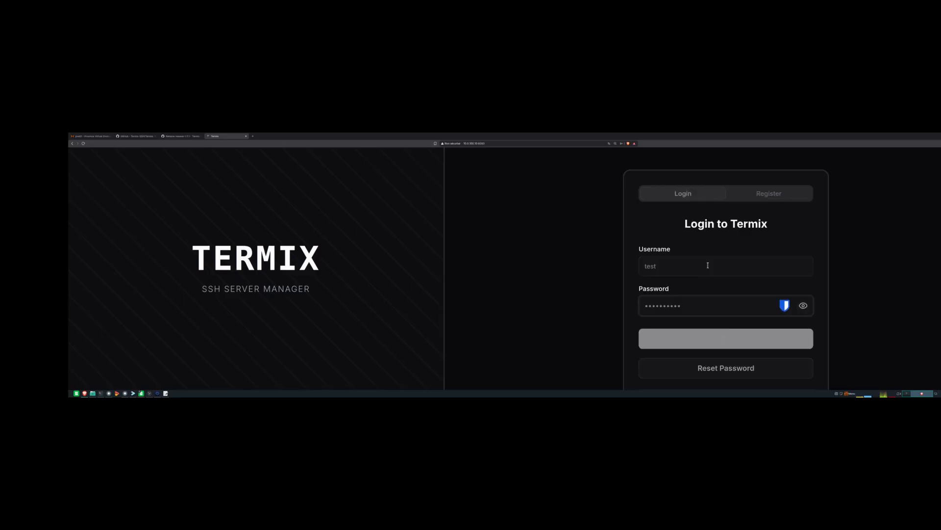
{"action": "left_click", "coordinate": [940, 144]}
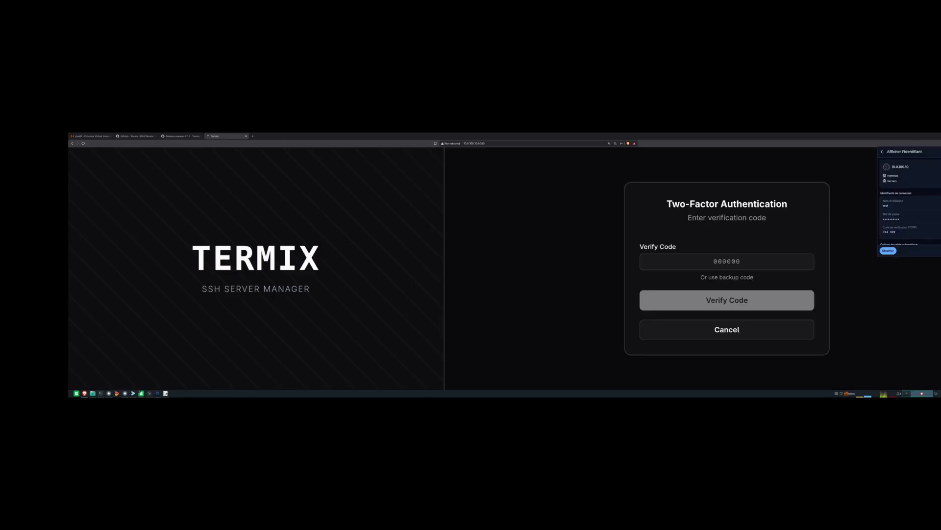
{"action": "left_click", "coordinate": [720, 260]}
{"action": "key", "text": "ctrl+v"}
{"action": "left_click", "coordinate": [725, 299]}
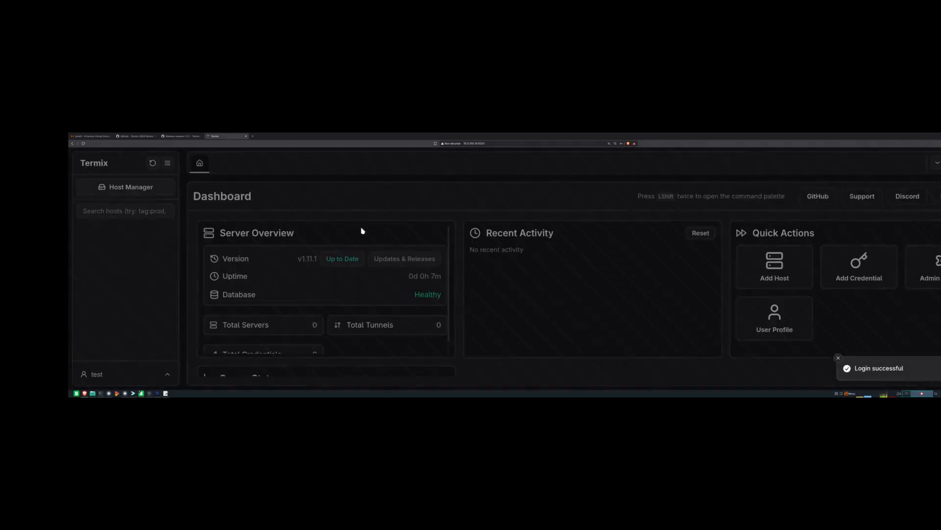
- Open the Host Manager's Credentials list and start adding a new credential
{"action": "left_click", "coordinate": [146, 192]}
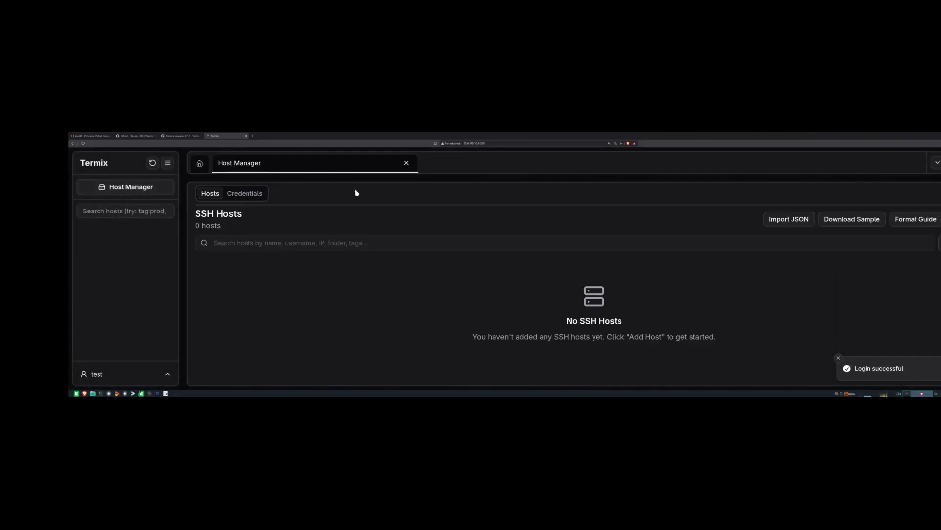
{"action": "left_click", "coordinate": [244, 193]}
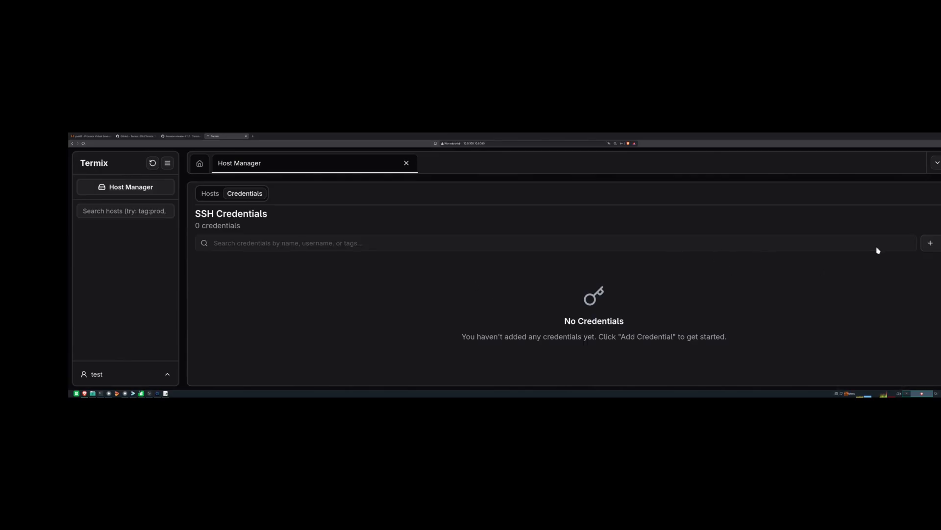
{"action": "left_click", "coordinate": [938, 243]}
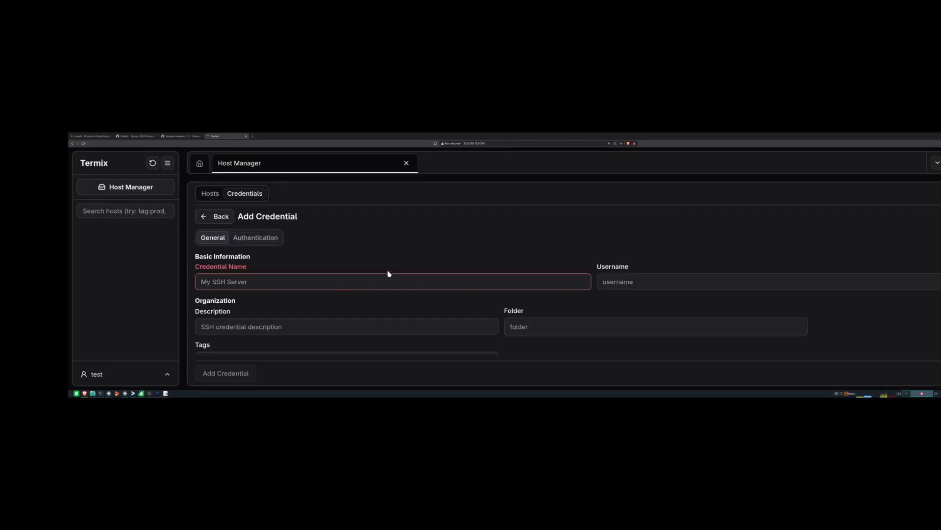
- Choose Key authentication for the new credential and go back to its General fields
{"action": "scroll", "coordinate": [305, 248], "scroll_direction": "down", "scroll_amount": 1}
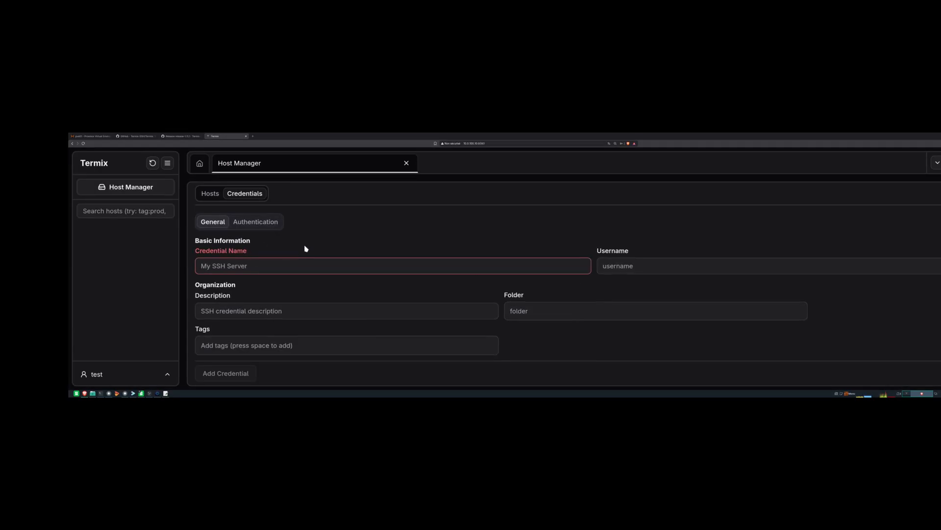
{"action": "scroll", "coordinate": [289, 255], "scroll_direction": "up", "scroll_amount": 1}
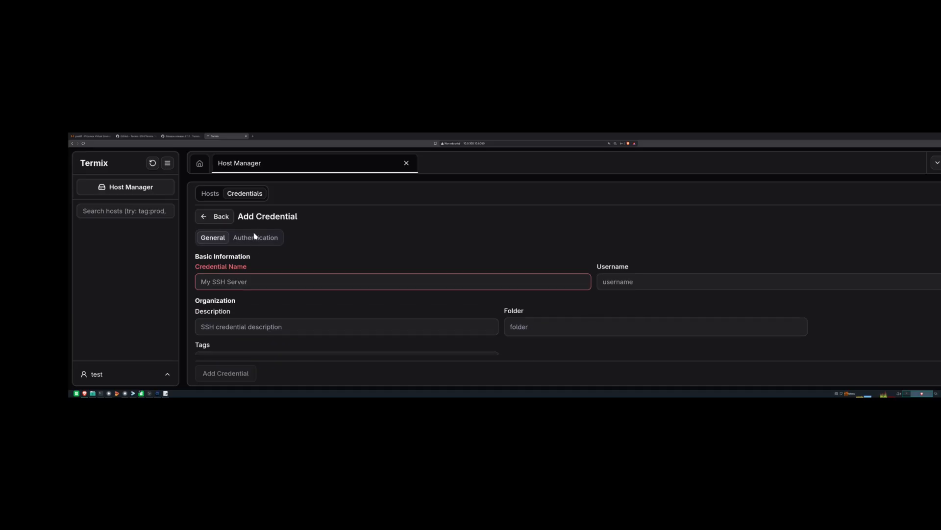
{"action": "left_click", "coordinate": [255, 237]}
{"action": "left_click", "coordinate": [245, 268]}
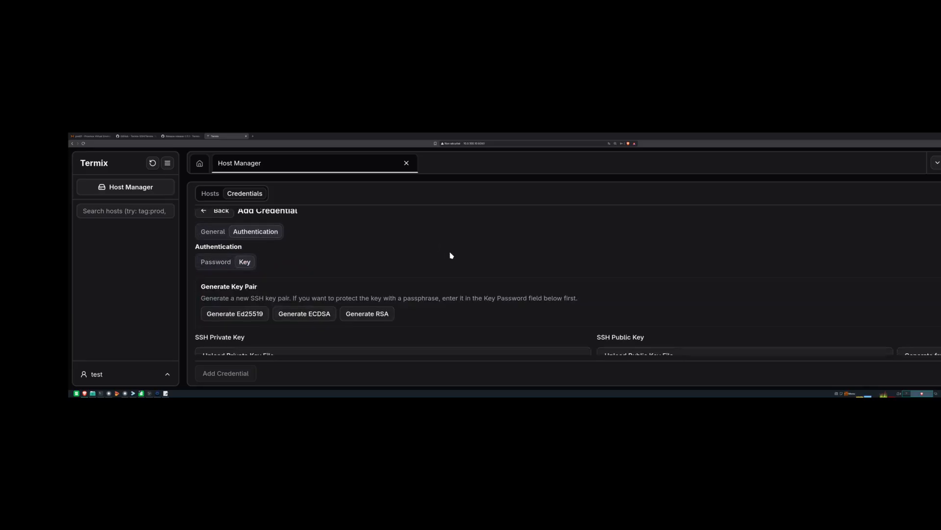
{"action": "scroll", "coordinate": [431, 267], "scroll_direction": "down", "scroll_amount": 3}
{"action": "scroll", "coordinate": [372, 270], "scroll_direction": "up", "scroll_amount": 3}
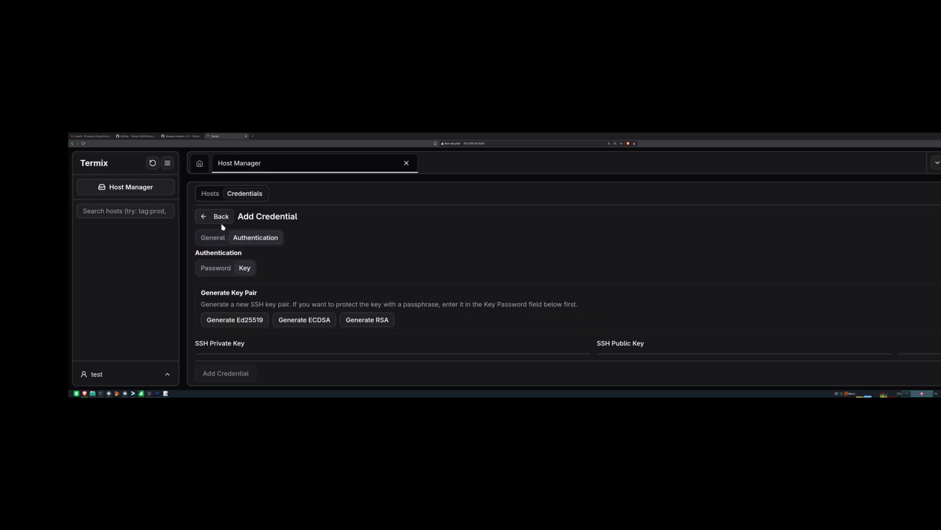
{"action": "scroll", "coordinate": [223, 227], "scroll_direction": "down", "scroll_amount": 1}
{"action": "left_click", "coordinate": [216, 216]}
- Name the credential All_Credential with username homeansible and description 'clé ssh servers'
{"action": "left_click", "coordinate": [276, 268]}
{"action": "type", "text": "My"}
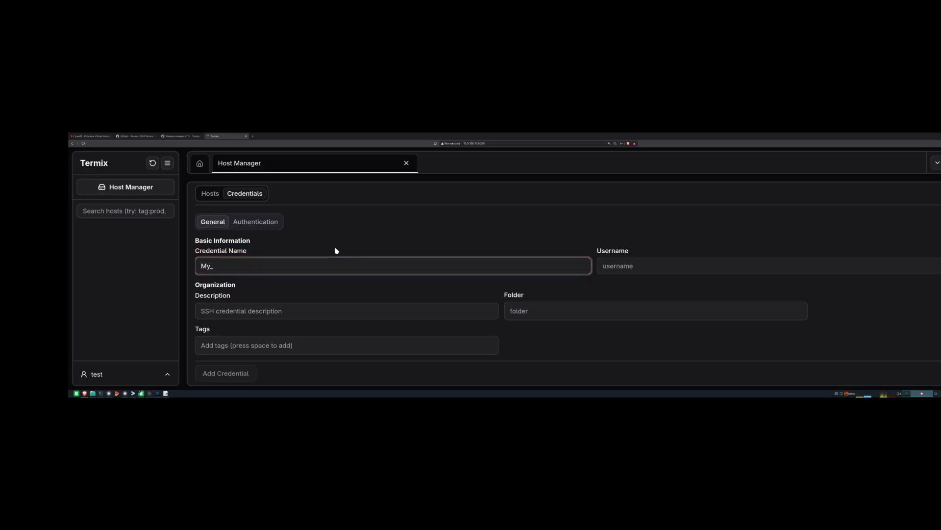
{"action": "type", "text": "_SSH"}
{"action": "type", "text": "_credent"}
{"action": "key", "text": "BackSpace"}
{"action": "key", "text": "BackSpace"}
{"action": "key", "text": "BackSpace"}
{"action": "key", "text": "BackSpace"}
{"action": "key", "text": "BackSpace"}
{"action": "key", "text": "BackSpace"}
{"action": "key", "text": "BackSpace"}
{"action": "key", "text": "BackSpace"}
{"action": "key", "text": "BackSpace"}
{"action": "key", "text": "BackSpace"}
{"action": "key", "text": "BackSpace"}
{"action": "key", "text": "BackSpace"}
{"action": "key", "text": "BackSpace"}
{"action": "key", "text": "BackSpace"}
{"action": "type", "text": "All_Credential"}
{"action": "left_click", "coordinate": [634, 273]}
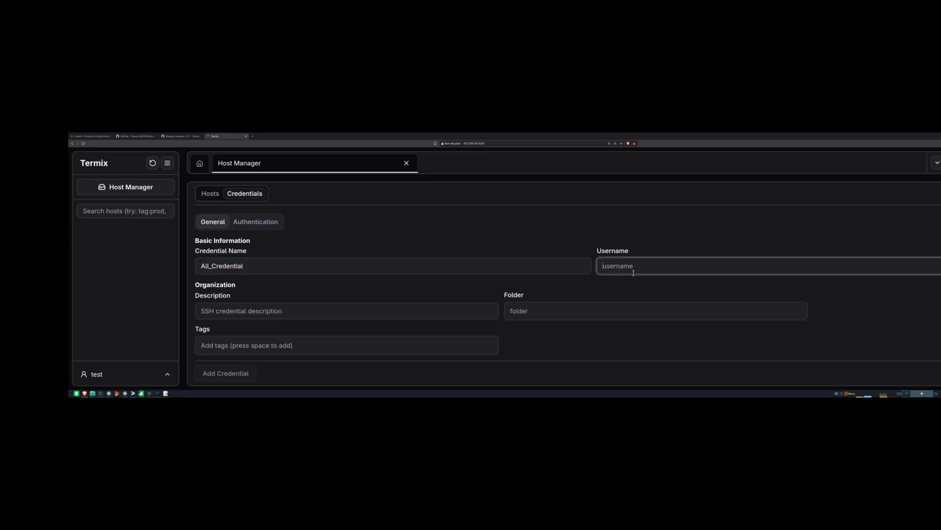
{"action": "type", "text": "homeansible"}
{"action": "left_click", "coordinate": [388, 304]}
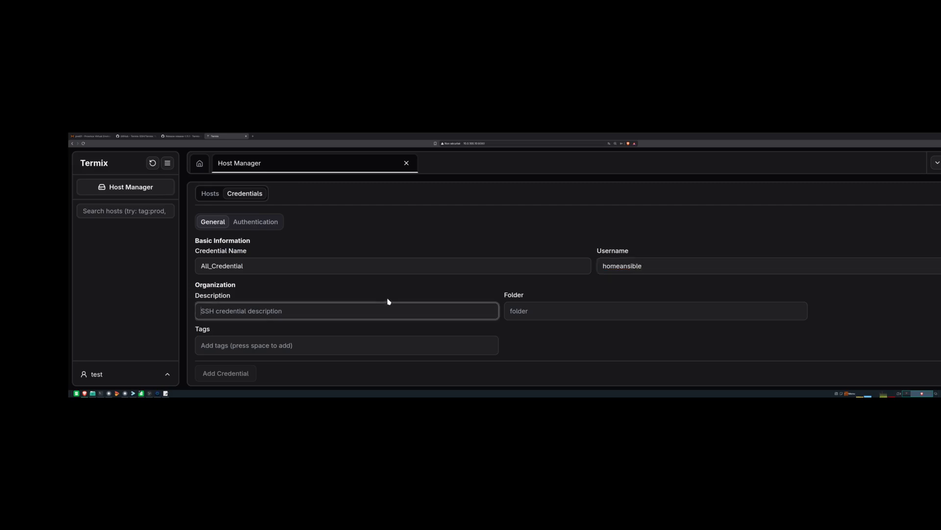
{"action": "type", "text": "c"}
{"action": "type", "text": "lé ssh sezerr"}
{"action": "type", "text": "rvers"}
- Open All_Credential's Authentication settings to reach the key-pair section
{"action": "left_click", "coordinate": [516, 306]}
{"action": "left_click", "coordinate": [531, 291]}
{"action": "scroll", "coordinate": [238, 323], "scroll_direction": "up", "scroll_amount": 1}
{"action": "scroll", "coordinate": [296, 294], "scroll_direction": "down", "scroll_amount": 1}
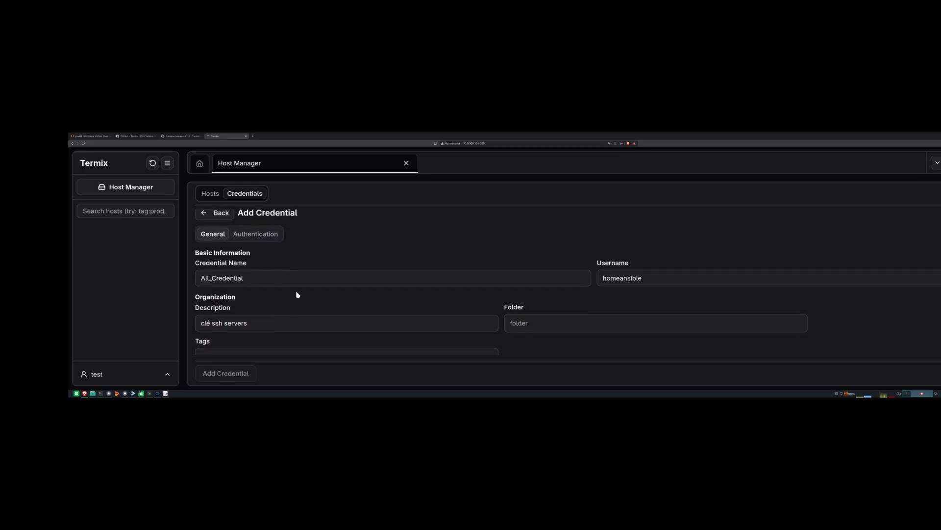
{"action": "left_click", "coordinate": [261, 219]}
{"action": "scroll", "coordinate": [359, 277], "scroll_direction": "down", "scroll_amount": 1}
- Generate an Ed25519 key pair for All_Credential and save it as an SSH Key credential
{"action": "left_click", "coordinate": [247, 287]}
{"action": "scroll", "coordinate": [467, 292], "scroll_direction": "down", "scroll_amount": 1}
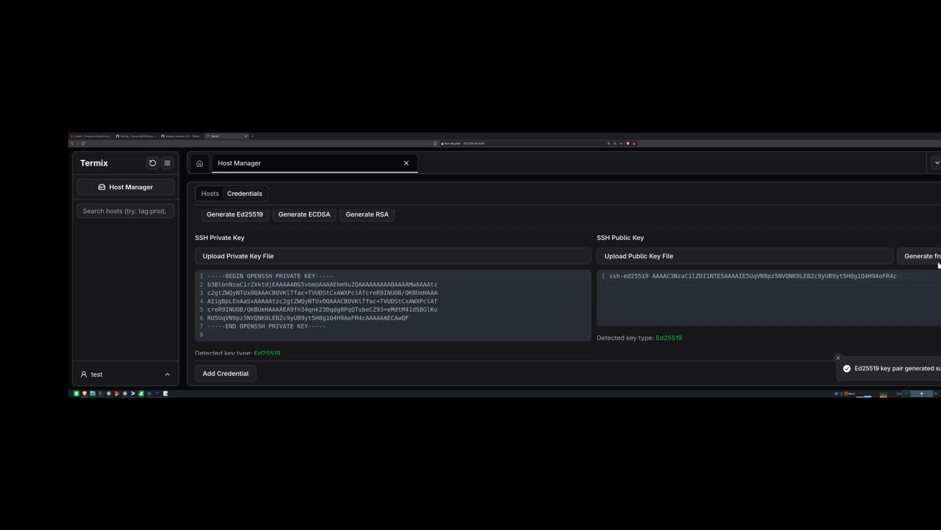
{"action": "scroll", "coordinate": [255, 337], "scroll_direction": "down", "scroll_amount": 1}
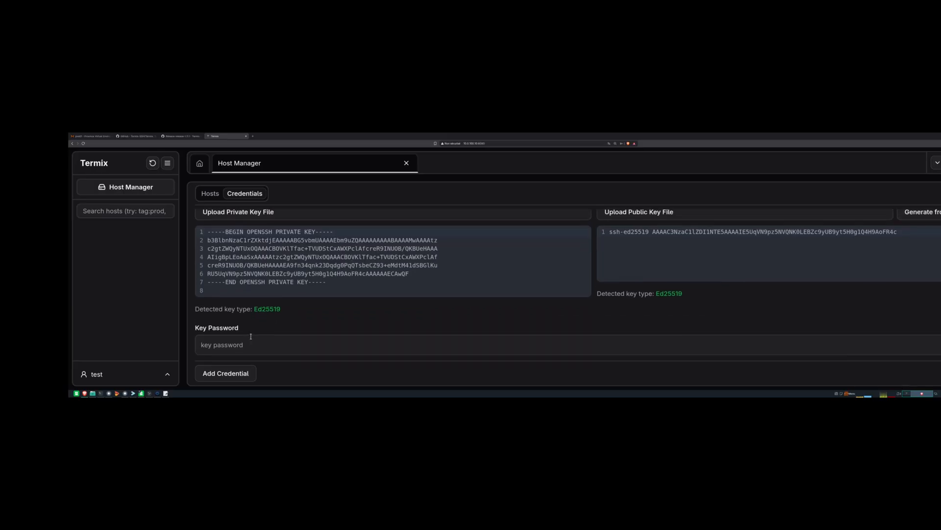
{"action": "scroll", "coordinate": [326, 330], "scroll_direction": "up", "scroll_amount": 4}
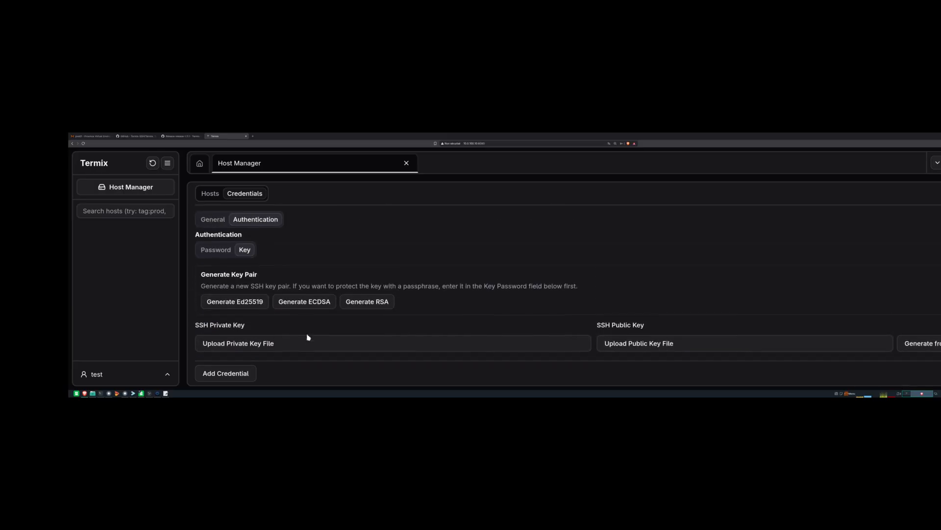
{"action": "scroll", "coordinate": [260, 265], "scroll_direction": "down", "scroll_amount": 3}
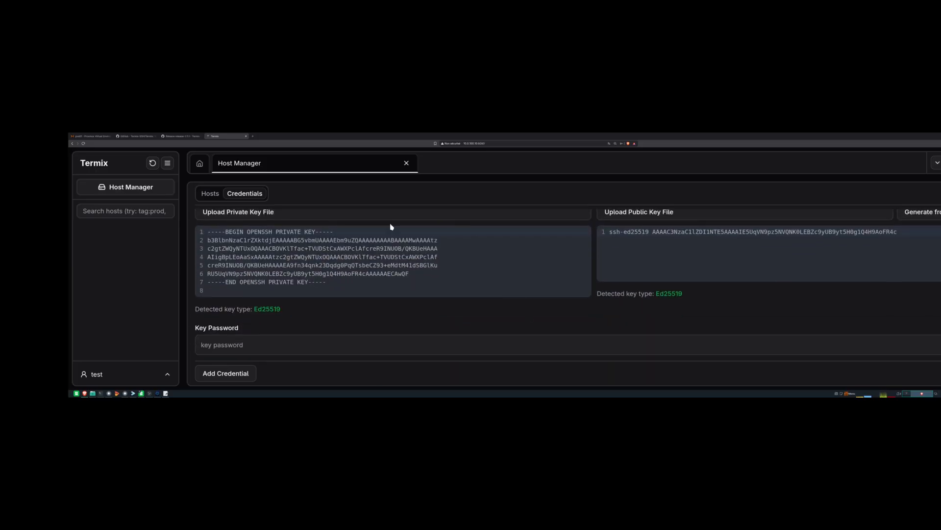
{"action": "left_click", "coordinate": [245, 376]}
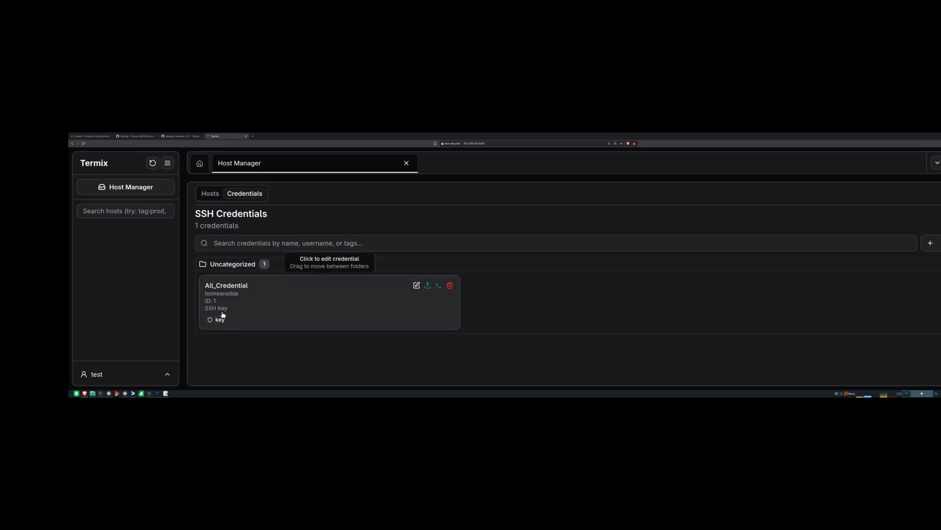
{"action": "left_click", "coordinate": [930, 242]}
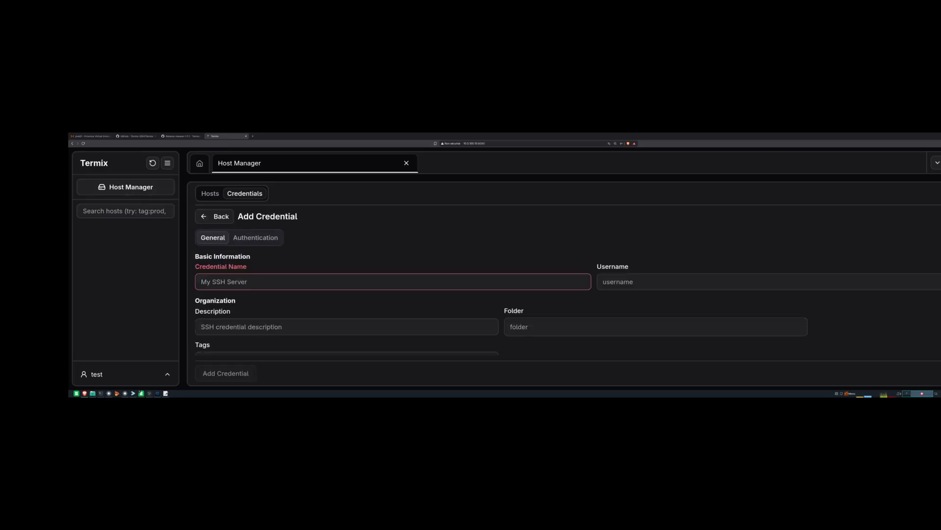
- Save credential Root_Password for user root using password authentication
{"action": "left_click", "coordinate": [236, 285]}
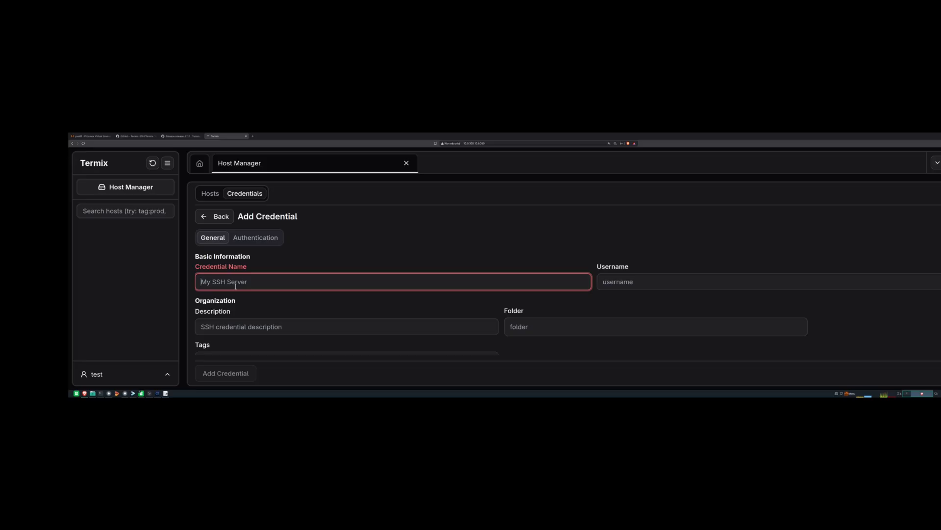
{"action": "type", "text": "Root"}
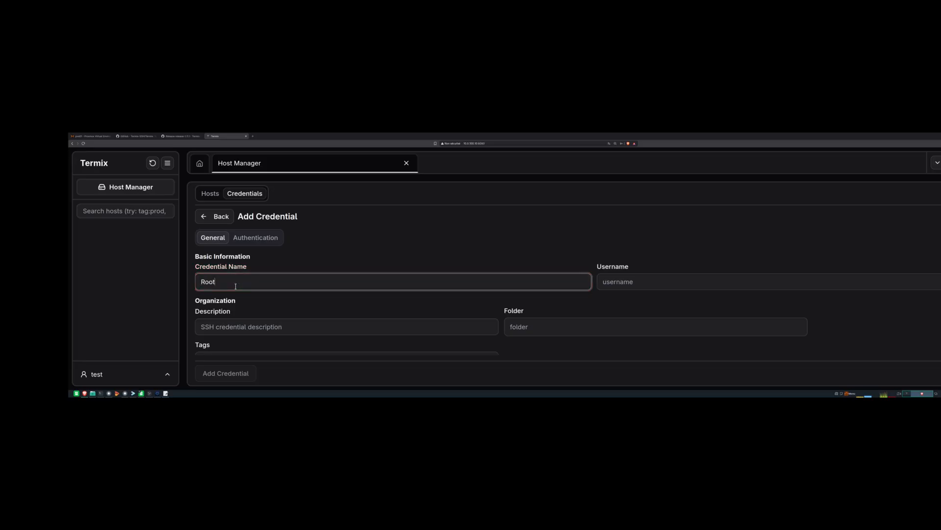
{"action": "type", "text": "_Password"}
{"action": "key", "text": "Tab"}
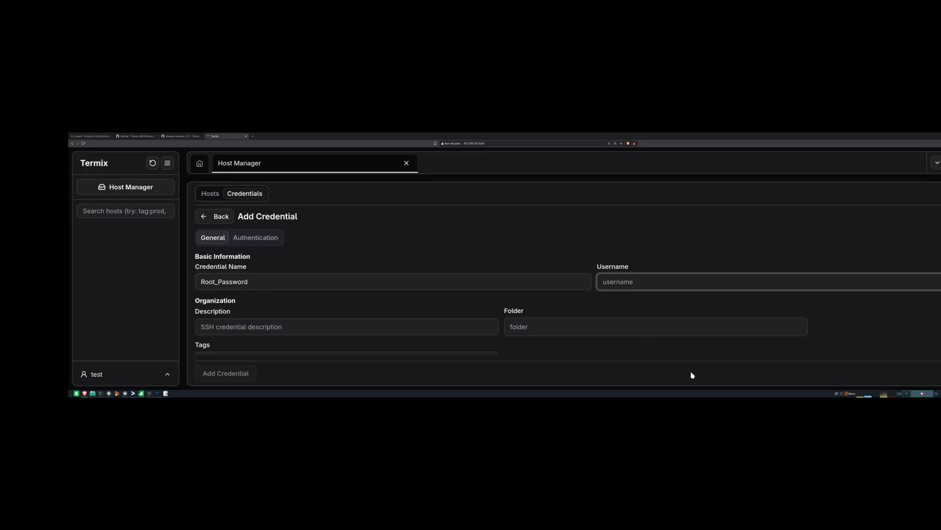
{"action": "type", "text": "homean"}
{"action": "key", "text": "BackSpace"}
{"action": "key", "text": "BackSpace"}
{"action": "key", "text": "BackSpace"}
{"action": "key", "text": "BackSpace"}
{"action": "key", "text": "BackSpace"}
{"action": "key", "text": "BackSpace"}
{"action": "type", "text": "root"}
{"action": "key", "text": "Tab"}
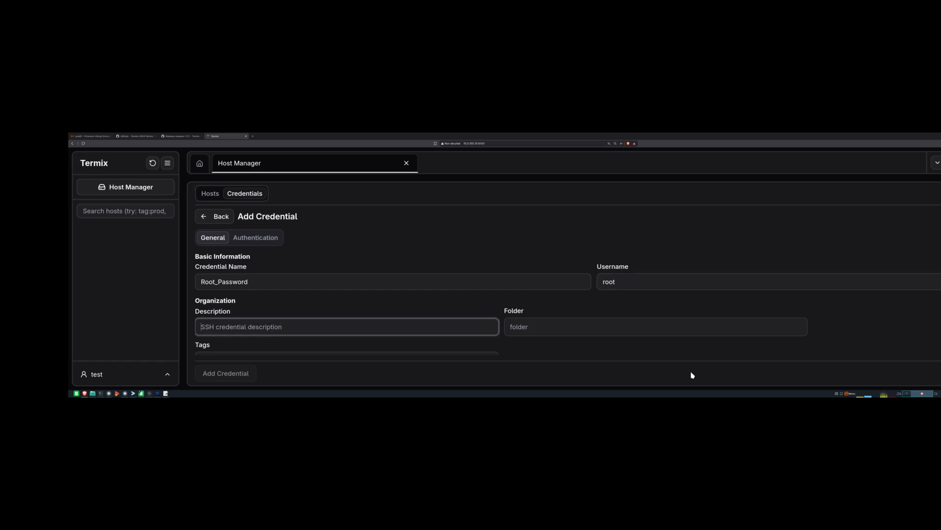
{"action": "left_click", "coordinate": [265, 238]}
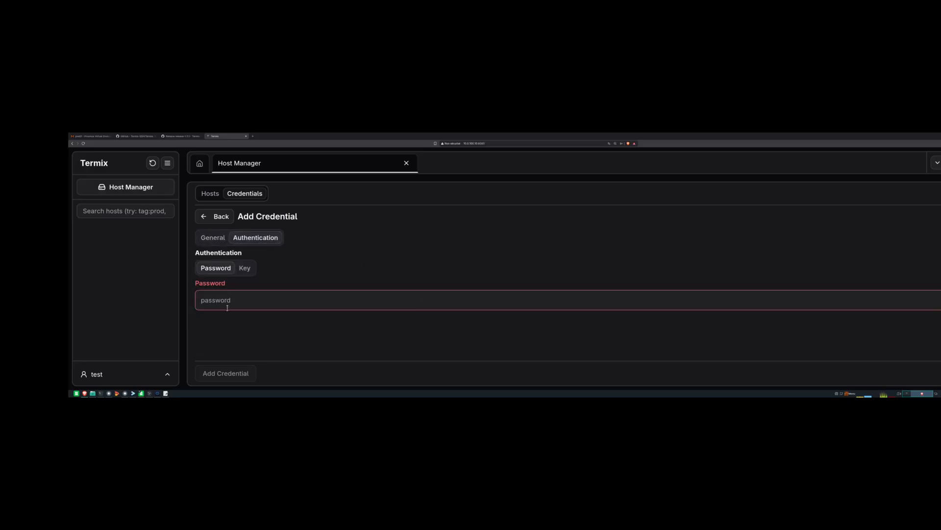
{"action": "type", "text": "•••"}
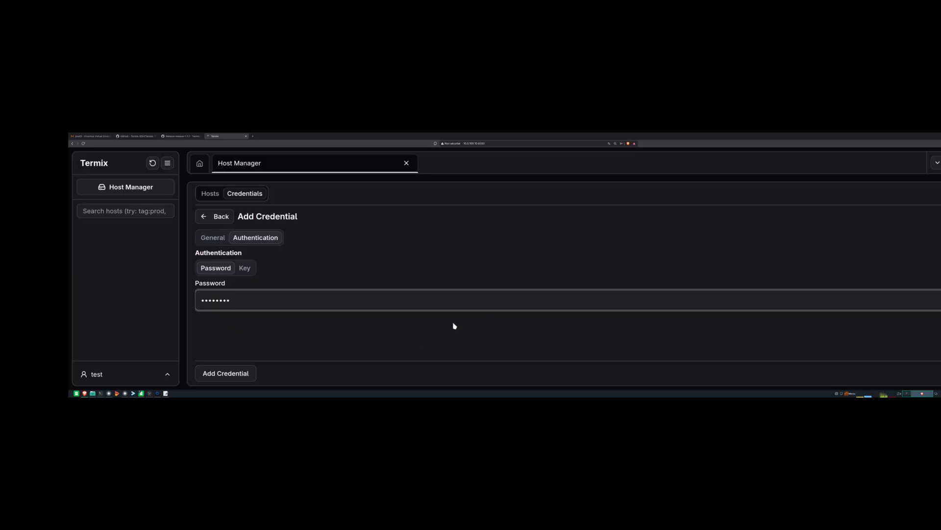
{"action": "left_click", "coordinate": [244, 373]}
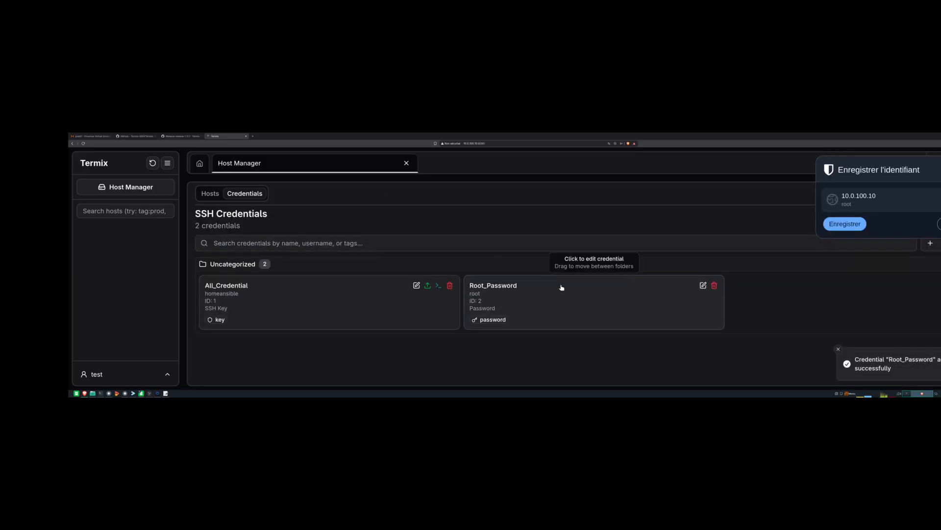
- Start a new SSH host from the Hosts list and show its Terminal settings
{"action": "left_click", "coordinate": [207, 192]}
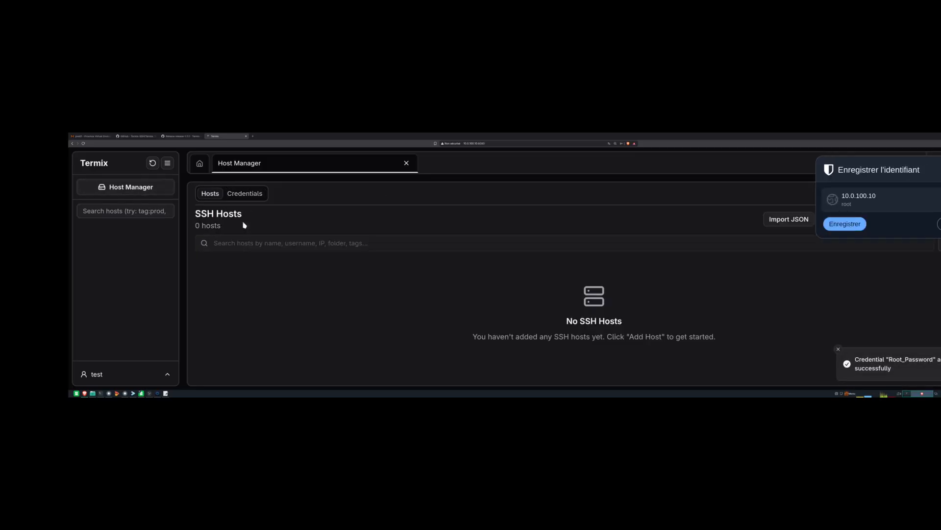
{"action": "left_click", "coordinate": [940, 170]}
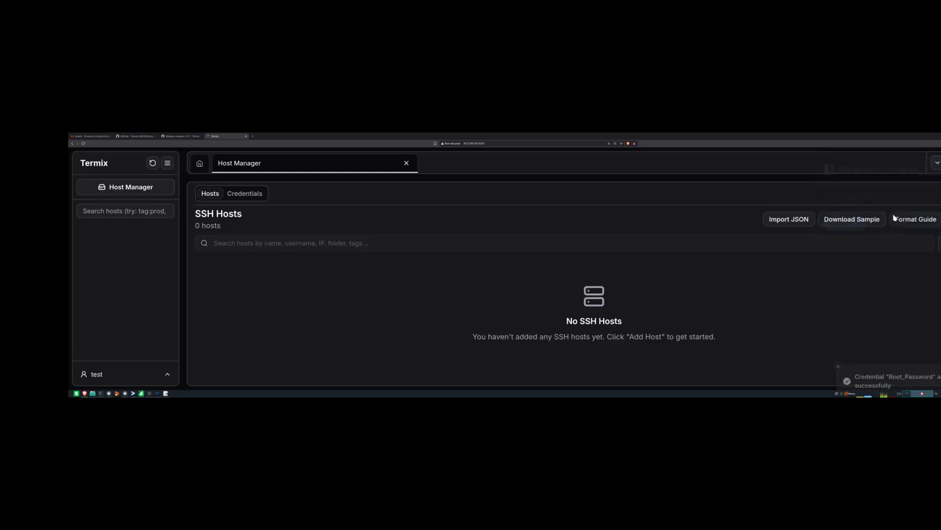
{"action": "left_click", "coordinate": [940, 219]}
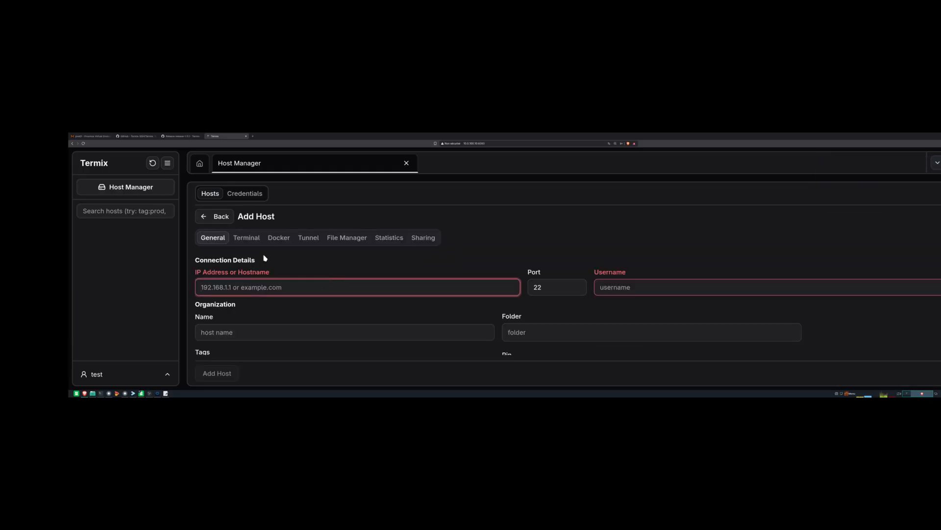
{"action": "left_click", "coordinate": [248, 239]}
- Raise the new host's terminal font size from 14px to 22px
{"action": "scroll", "coordinate": [319, 276], "scroll_direction": "down", "scroll_amount": 2}
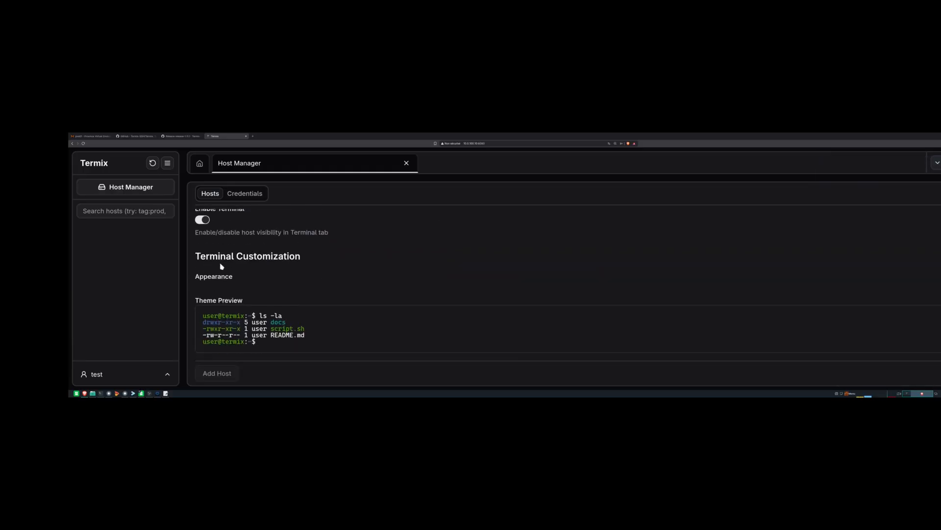
{"action": "scroll", "coordinate": [253, 311], "scroll_direction": "down", "scroll_amount": 4}
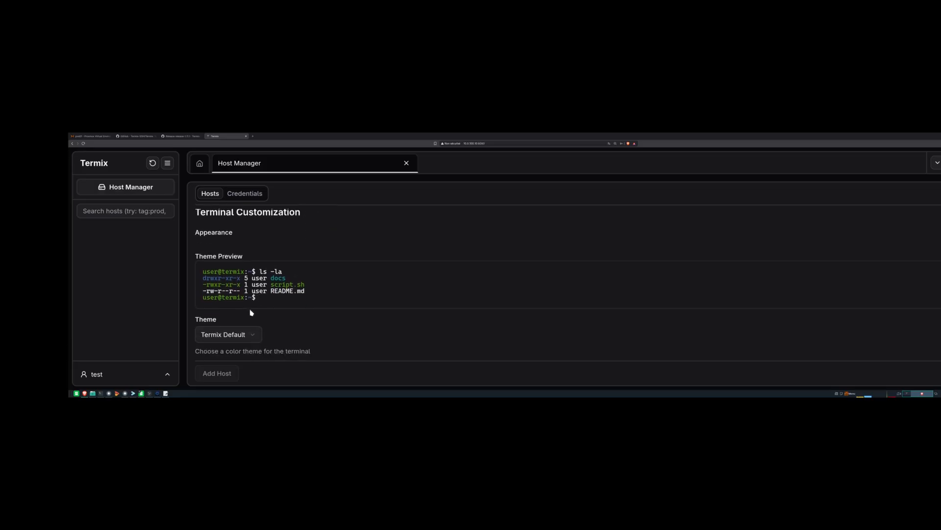
{"action": "scroll", "coordinate": [253, 313], "scroll_direction": "down", "scroll_amount": 3}
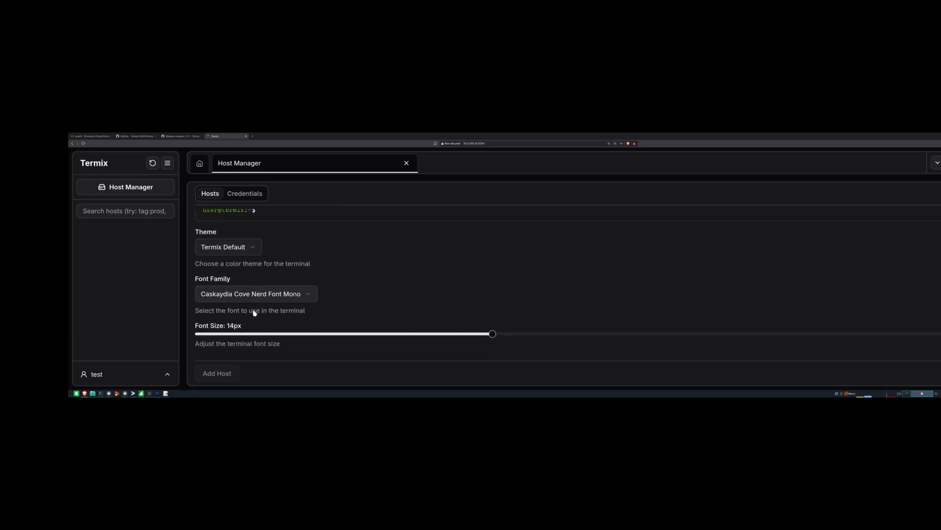
{"action": "scroll", "coordinate": [421, 322], "scroll_direction": "up", "scroll_amount": 4}
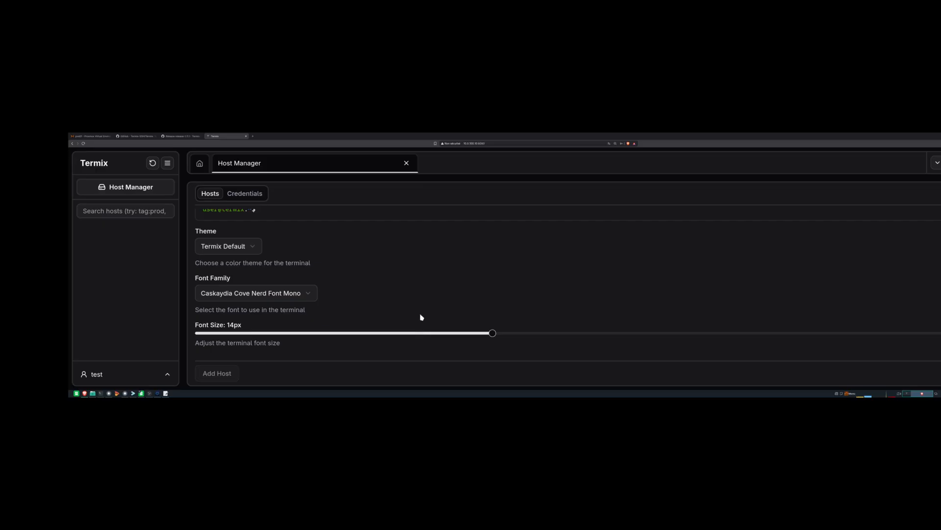
{"action": "scroll", "coordinate": [468, 338], "scroll_direction": "down", "scroll_amount": 1}
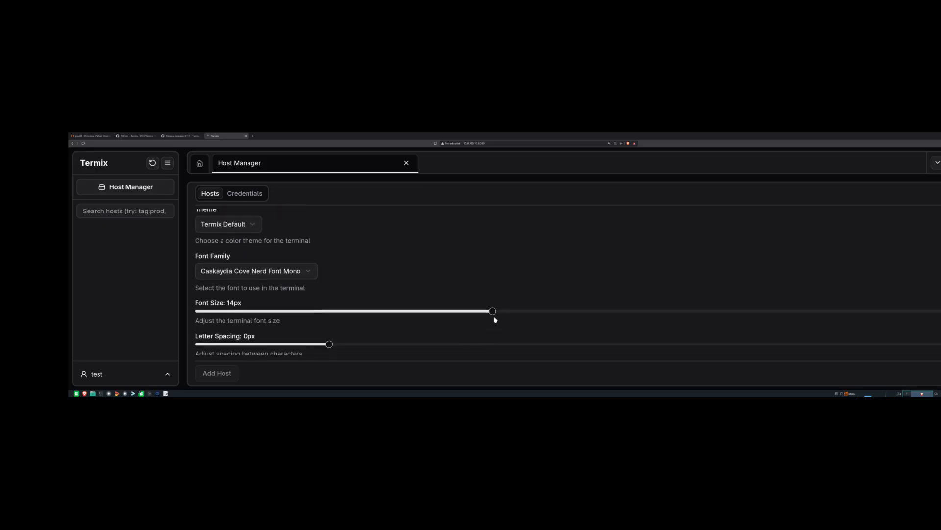
{"action": "left_click_drag", "start_coordinate": [523, 317], "coordinate": [652, 317]}
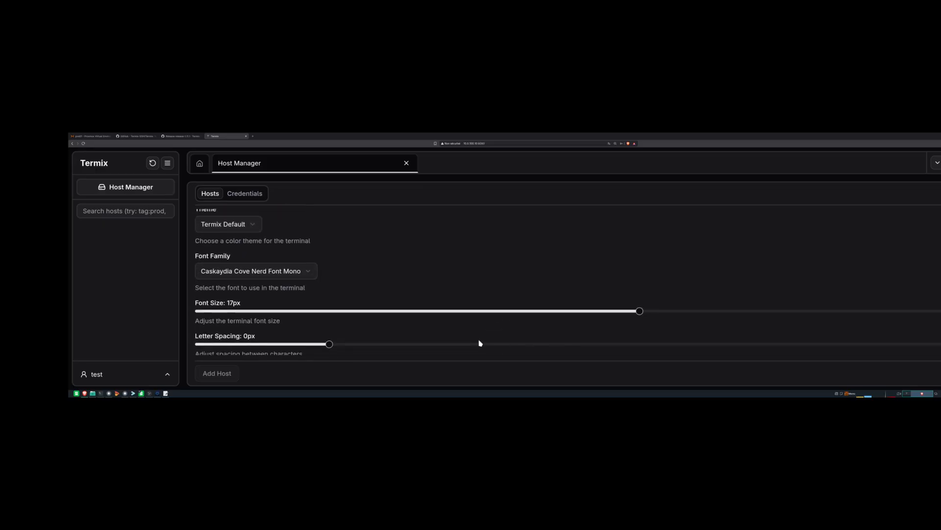
{"action": "scroll", "coordinate": [479, 340], "scroll_direction": "up", "scroll_amount": 1}
{"action": "scroll", "coordinate": [539, 333], "scroll_direction": "down", "scroll_amount": 3}
{"action": "left_click_drag", "start_coordinate": [640, 245], "coordinate": [885, 246]}
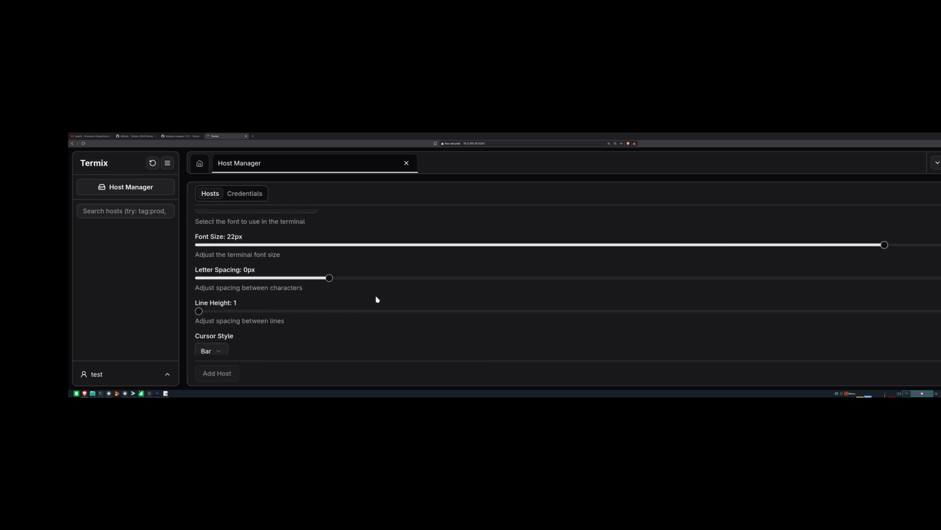
{"action": "scroll", "coordinate": [377, 300], "scroll_direction": "down", "scroll_amount": 2}
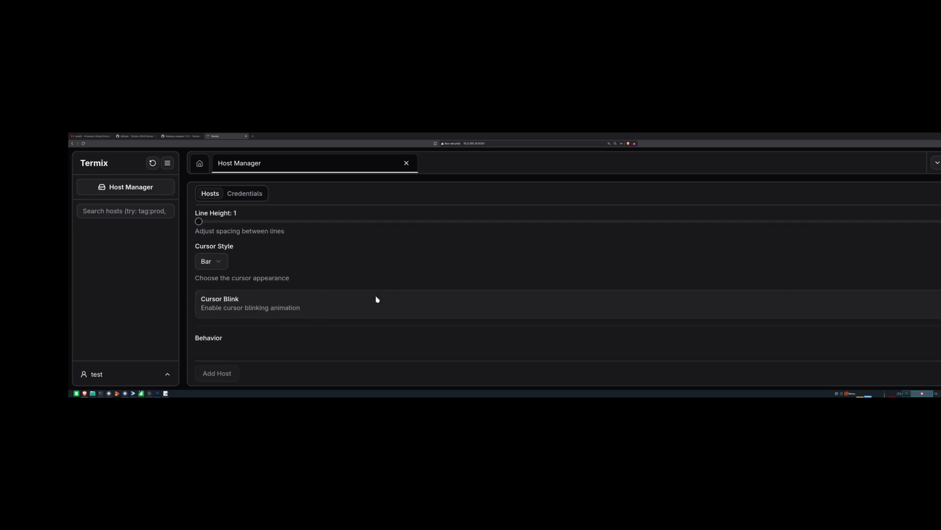
{"action": "scroll", "coordinate": [275, 321], "scroll_direction": "up", "scroll_amount": 5}
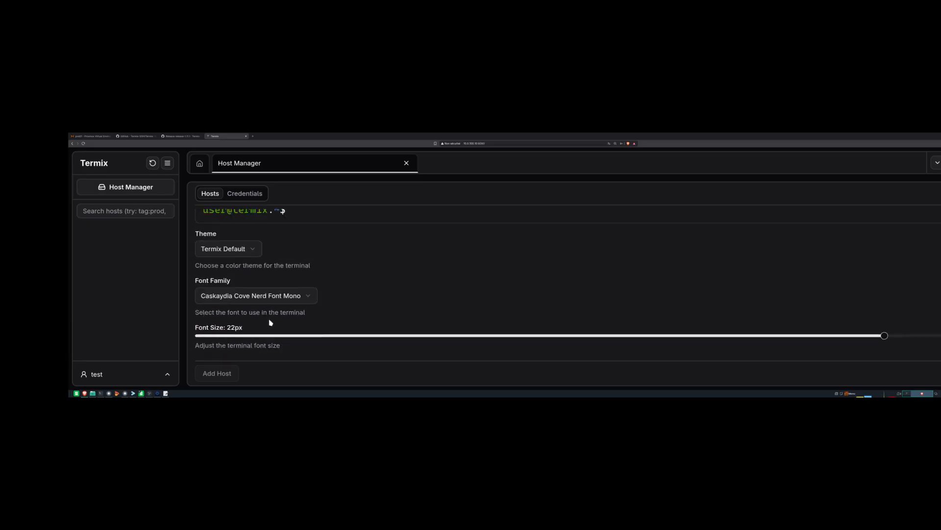
{"action": "scroll", "coordinate": [343, 270], "scroll_direction": "up", "scroll_amount": 3}
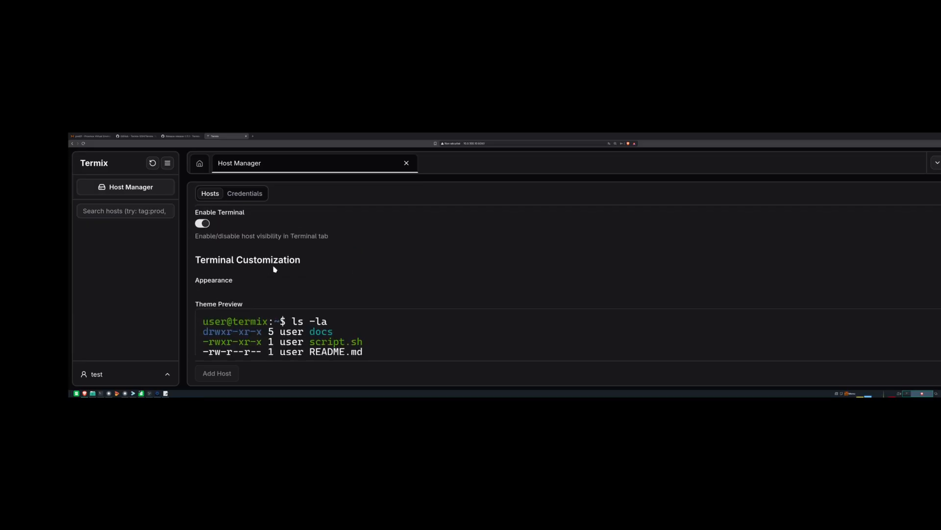
{"action": "scroll", "coordinate": [248, 285], "scroll_direction": "down", "scroll_amount": 2}
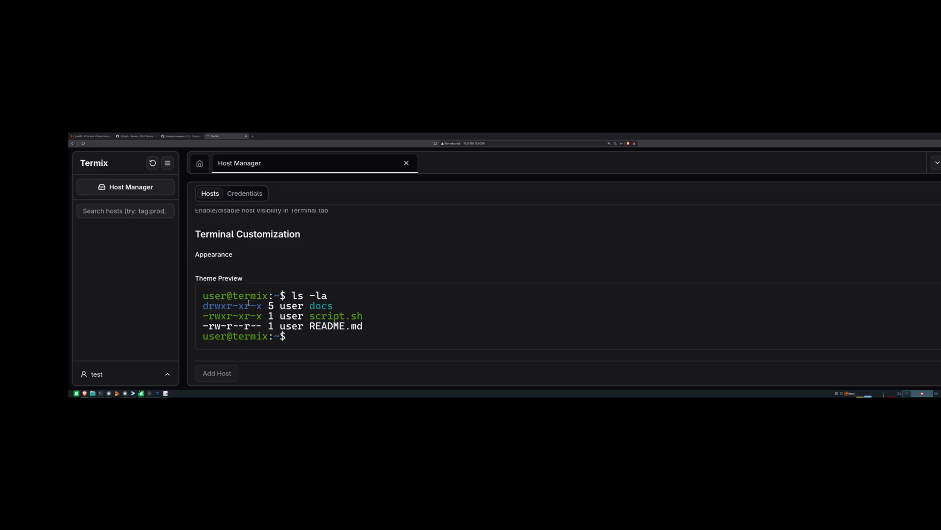
{"action": "scroll", "coordinate": [225, 304], "scroll_direction": "down", "scroll_amount": 1}
- Try the Solarized Dark and One Dark terminal themes, then settle on Termix Dark
{"action": "left_click", "coordinate": [233, 333]}
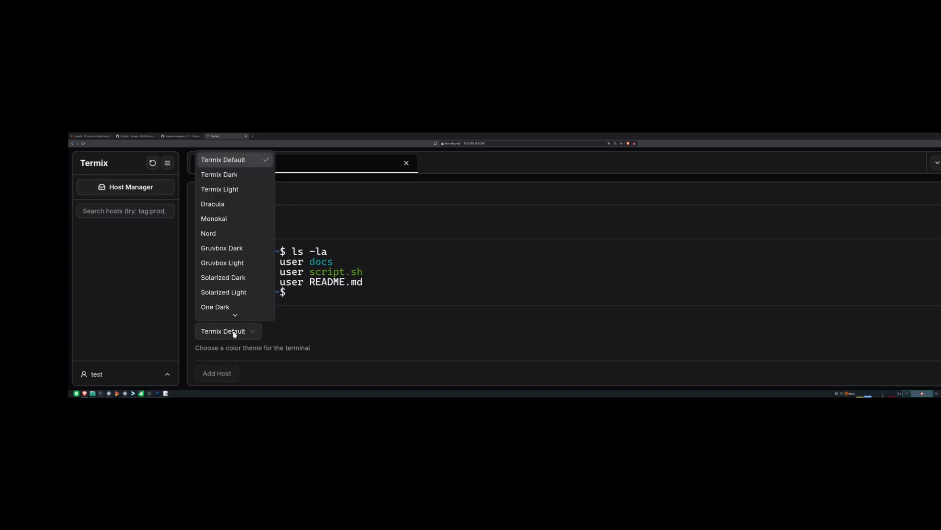
{"action": "scroll", "coordinate": [234, 292], "scroll_direction": "down", "scroll_amount": 1}
{"action": "left_click", "coordinate": [228, 267]}
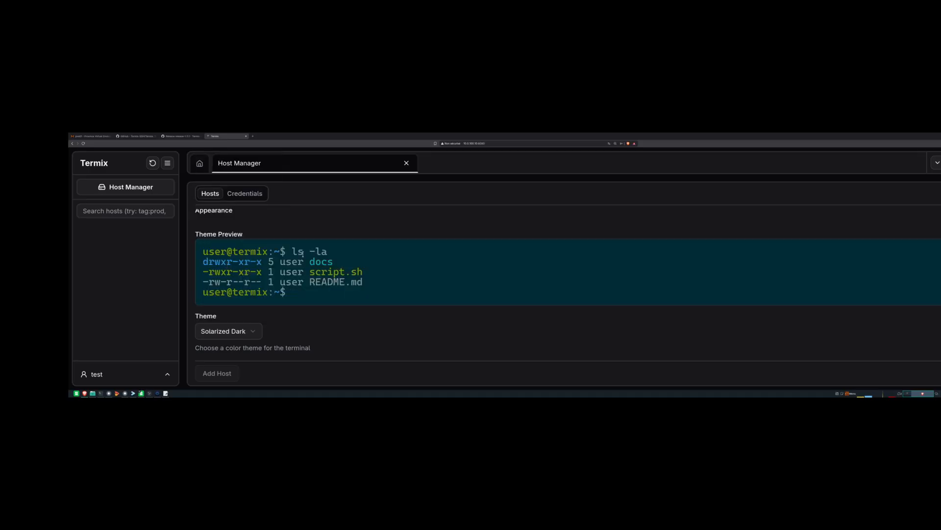
{"action": "left_click", "coordinate": [248, 335]}
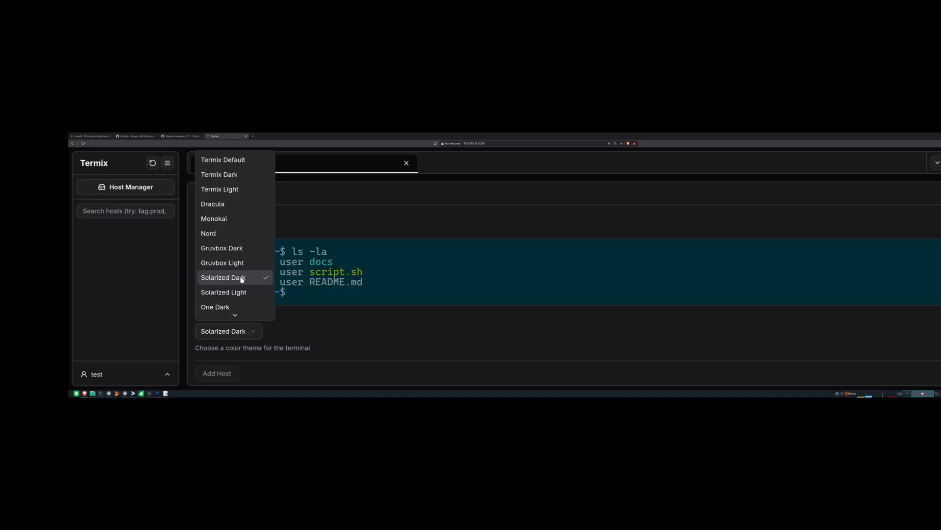
{"action": "left_click", "coordinate": [220, 308]}
{"action": "scroll", "coordinate": [220, 307], "scroll_direction": "down", "scroll_amount": 2}
{"action": "left_click", "coordinate": [225, 244]}
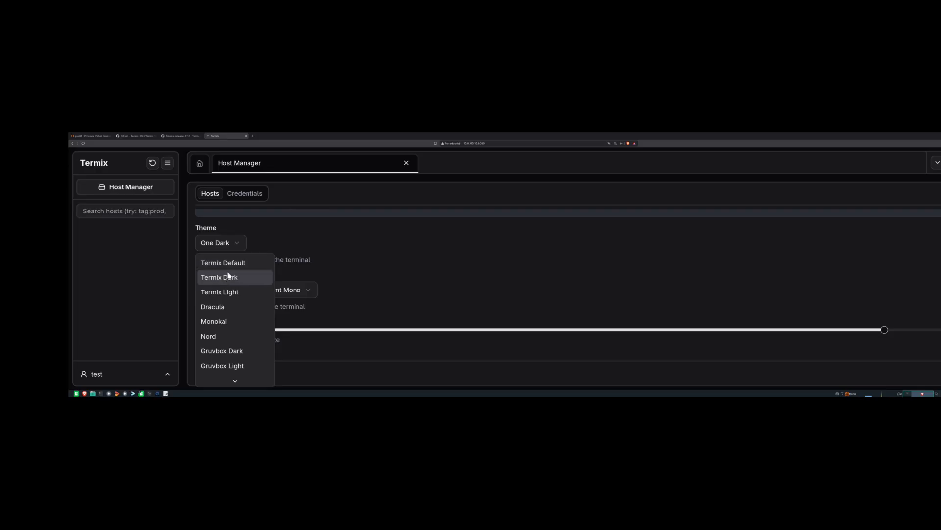
{"action": "left_click", "coordinate": [228, 276]}
{"action": "scroll", "coordinate": [375, 311], "scroll_direction": "up", "scroll_amount": 3}
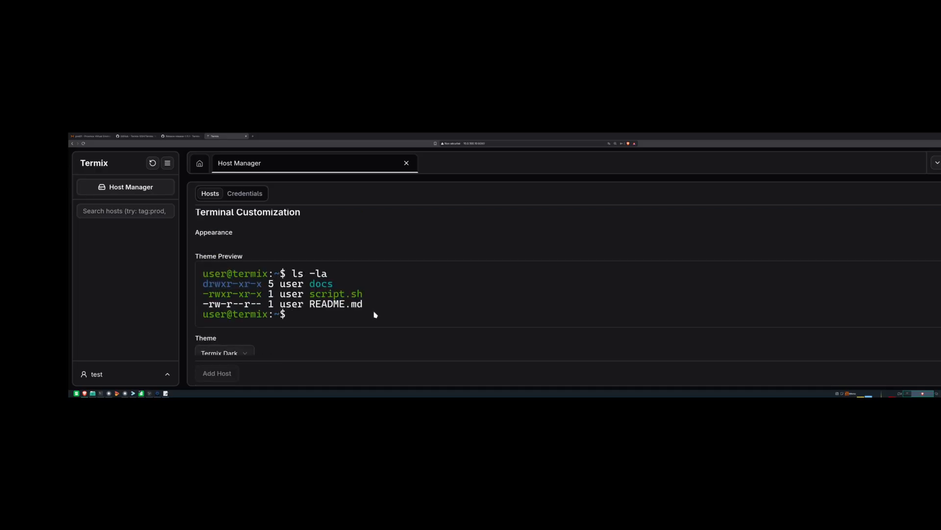
{"action": "scroll", "coordinate": [265, 245], "scroll_direction": "up", "scroll_amount": 3}
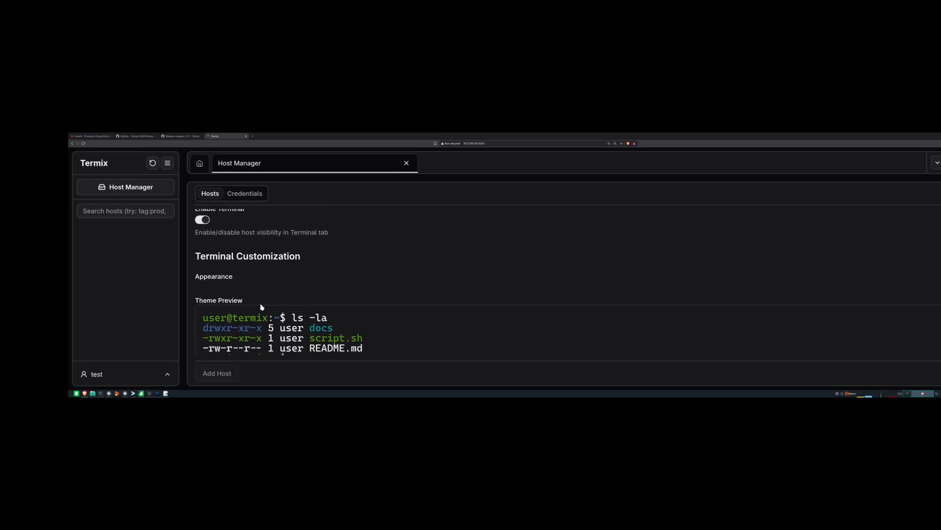
{"action": "scroll", "coordinate": [262, 305], "scroll_direction": "up", "scroll_amount": 3}
- Turn on Enable Docker in the new host's Docker settings
{"action": "left_click", "coordinate": [277, 237]}
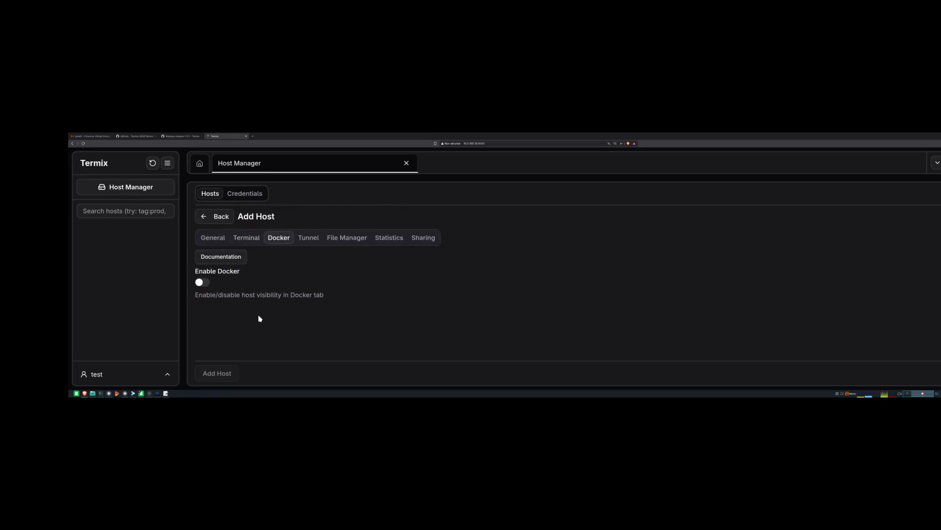
{"action": "left_click_drag", "start_coordinate": [205, 295], "coordinate": [330, 301]}
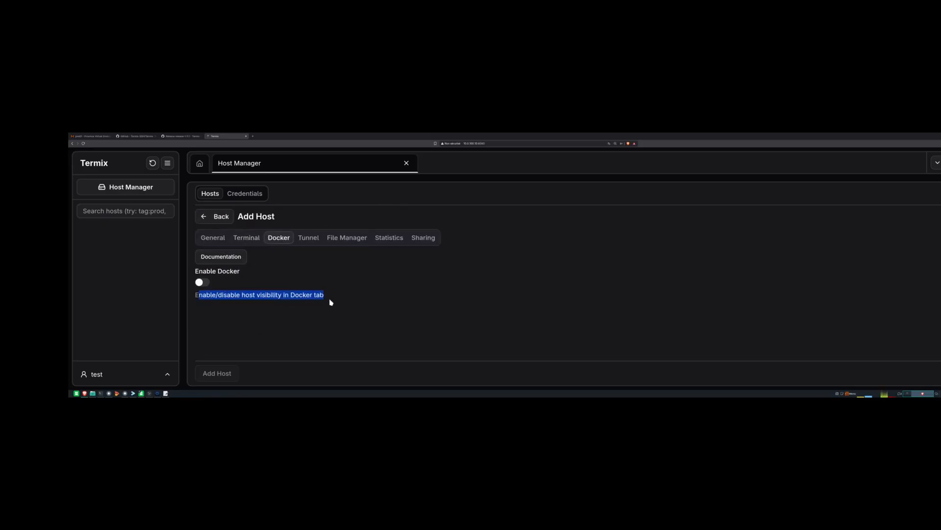
{"action": "left_click", "coordinate": [332, 302]}
{"action": "left_click", "coordinate": [201, 282]}
- Review the Tunnel settings' sshpass requirement and installation notes
{"action": "left_click", "coordinate": [309, 238]}
{"action": "scroll", "coordinate": [204, 267], "scroll_direction": "down", "scroll_amount": 1}
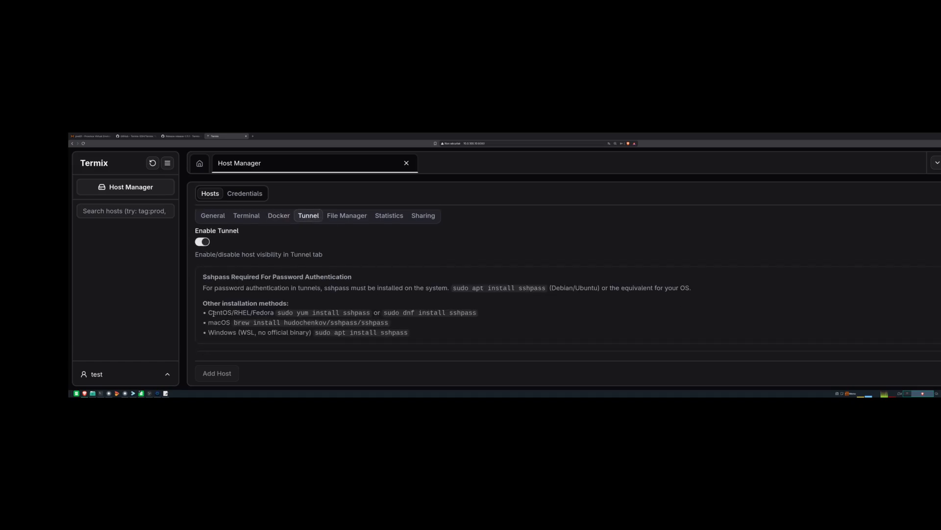
{"action": "left_click_drag", "start_coordinate": [203, 276], "coordinate": [417, 337]}
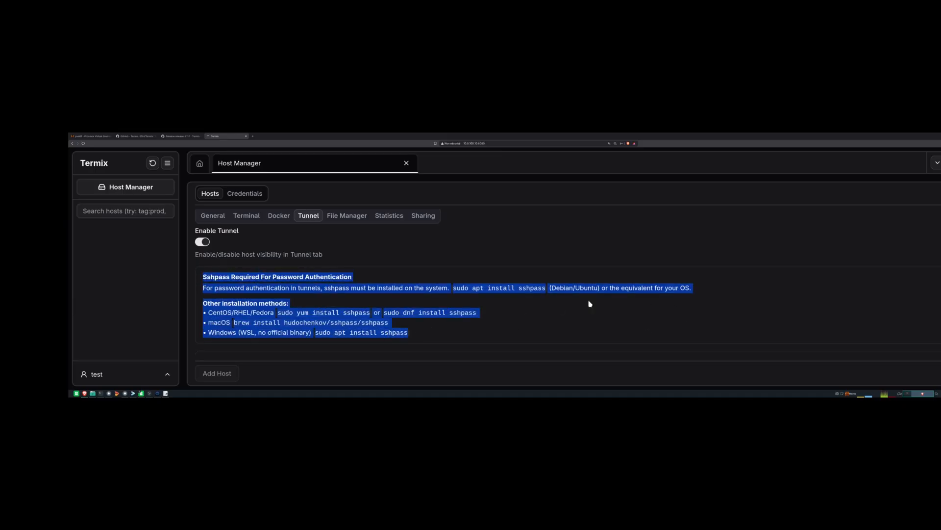
{"action": "left_click", "coordinate": [236, 322]}
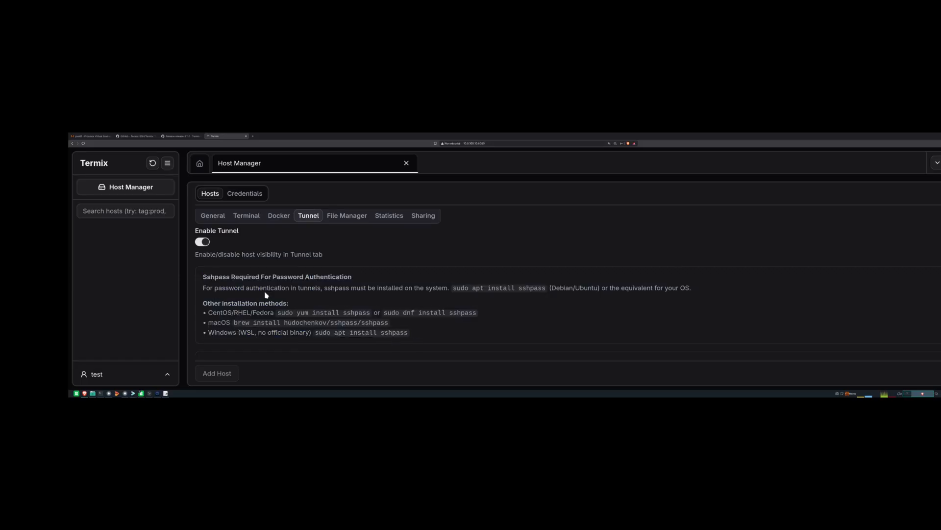
{"action": "left_click_drag", "start_coordinate": [325, 289], "coordinate": [205, 250]}
- Browse File Manager, Statistics and Sharing settings, ending on the General connection details
{"action": "left_click", "coordinate": [325, 218]}
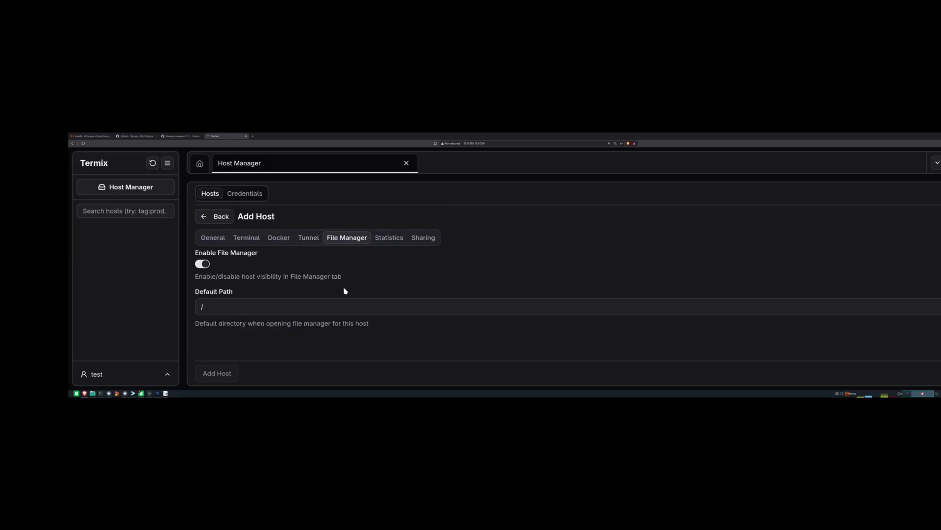
{"action": "left_click", "coordinate": [389, 238]}
{"action": "scroll", "coordinate": [269, 319], "scroll_direction": "down", "scroll_amount": 3}
{"action": "scroll", "coordinate": [267, 321], "scroll_direction": "down", "scroll_amount": 5}
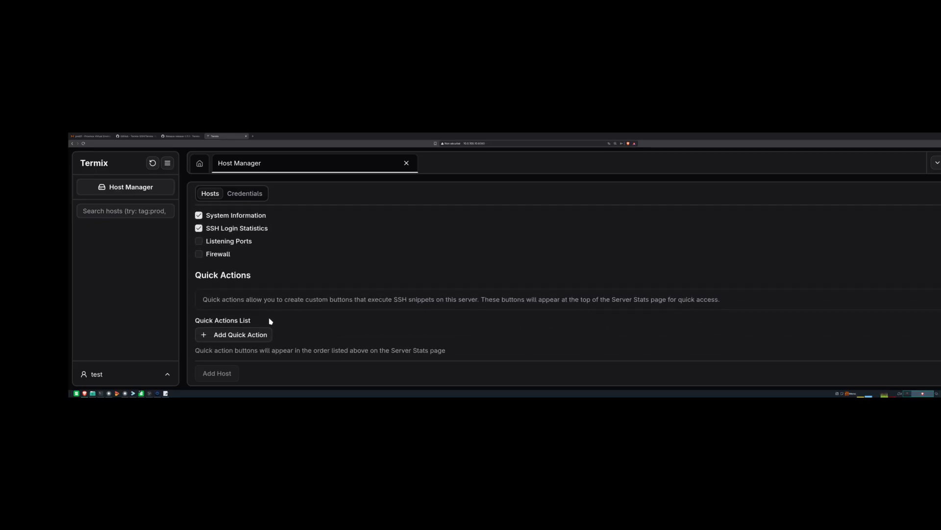
{"action": "scroll", "coordinate": [248, 332], "scroll_direction": "up", "scroll_amount": 1}
{"action": "scroll", "coordinate": [287, 319], "scroll_direction": "up", "scroll_amount": 8}
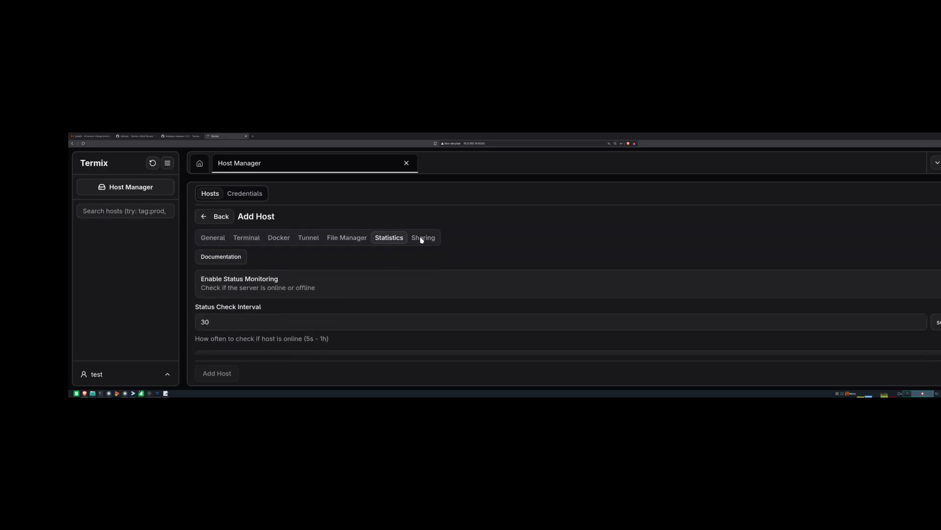
{"action": "left_click", "coordinate": [421, 239]}
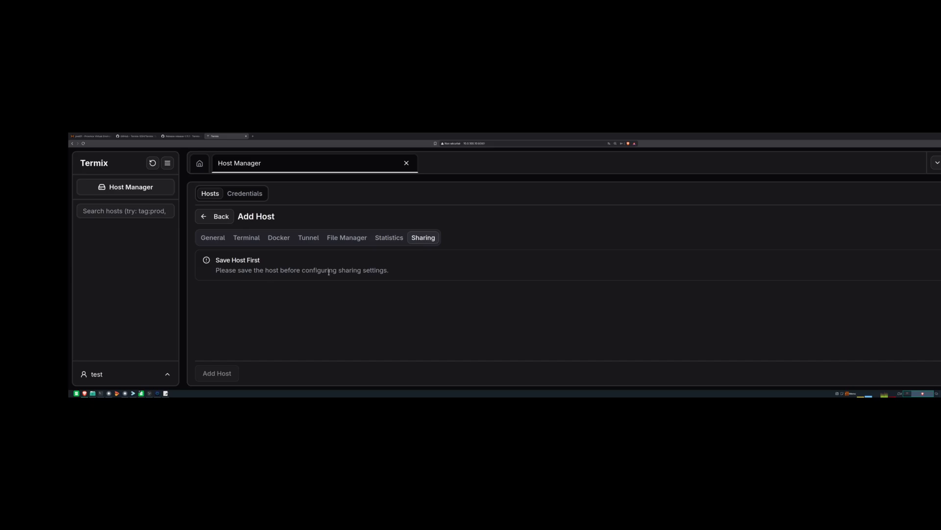
{"action": "left_click", "coordinate": [209, 242]}
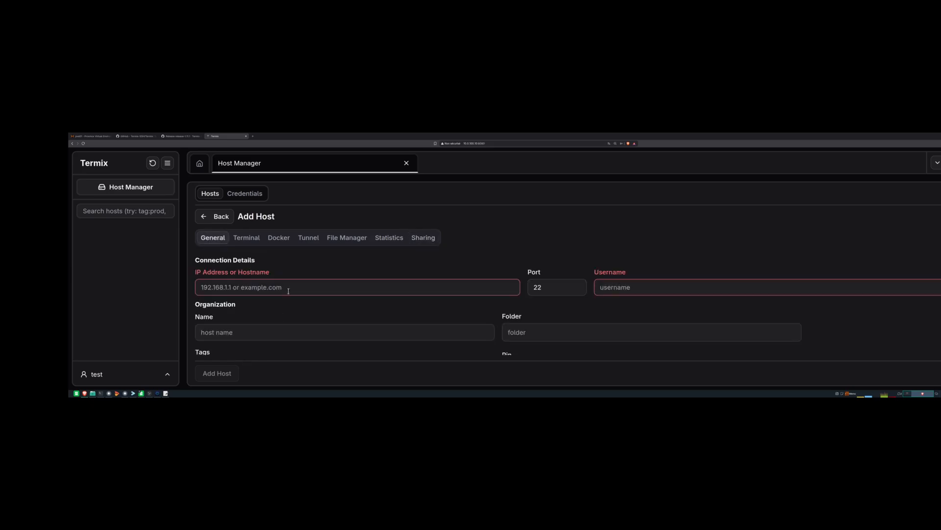
- Enter address 10.0.100.10, name sandbox.home.local and folder test for the new host
{"action": "scroll", "coordinate": [289, 291], "scroll_direction": "down", "scroll_amount": 2}
{"action": "left_click", "coordinate": [269, 220]}
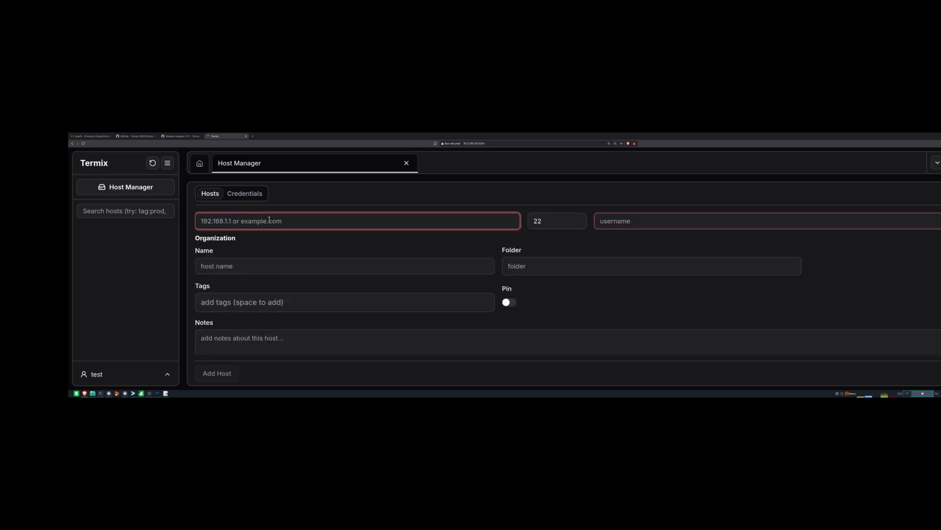
{"action": "type", "text": "10.0.100.10"}
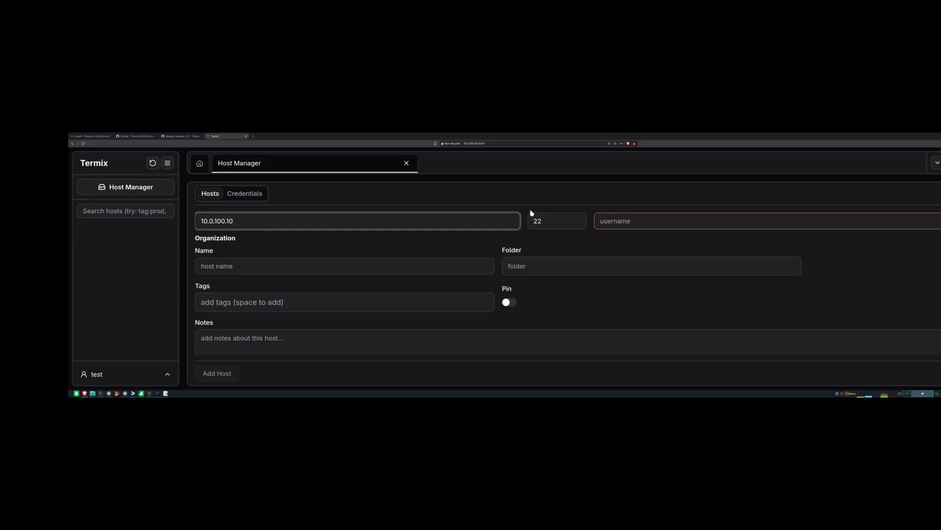
{"action": "left_click", "coordinate": [234, 272]}
{"action": "type", "text": "sandbo"}
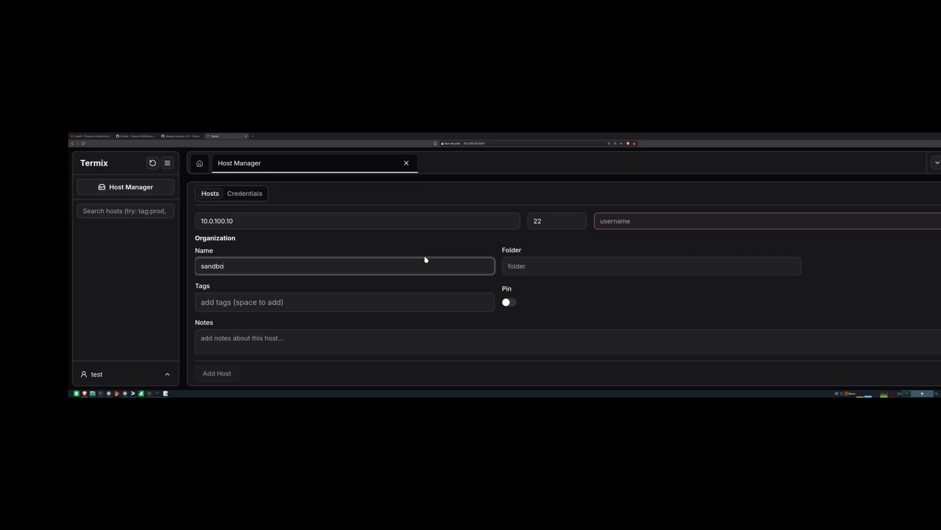
{"action": "type", "text": "x.home.local"}
{"action": "left_click", "coordinate": [519, 269]}
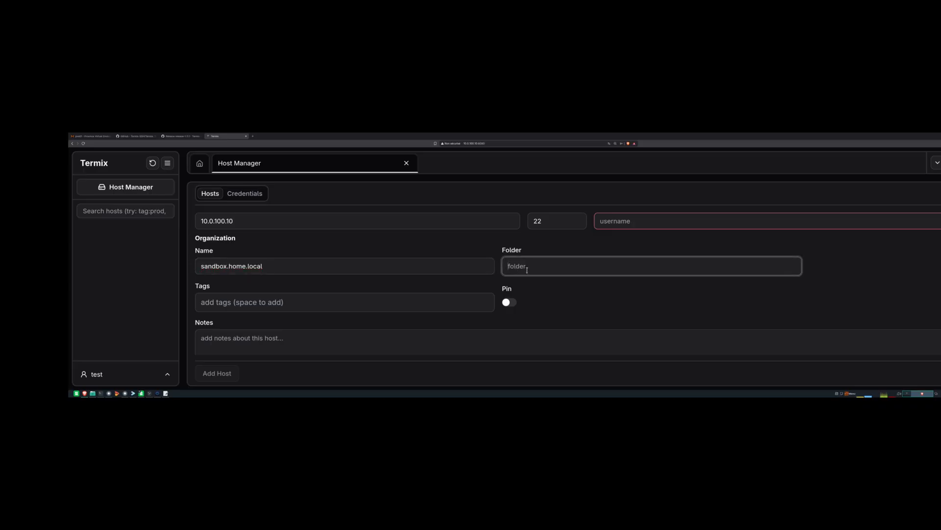
{"action": "type", "text": "test"}
- Enter a tag for the host, replacing the initially typed PROD text
{"action": "scroll", "coordinate": [247, 290], "scroll_direction": "down", "scroll_amount": 2}
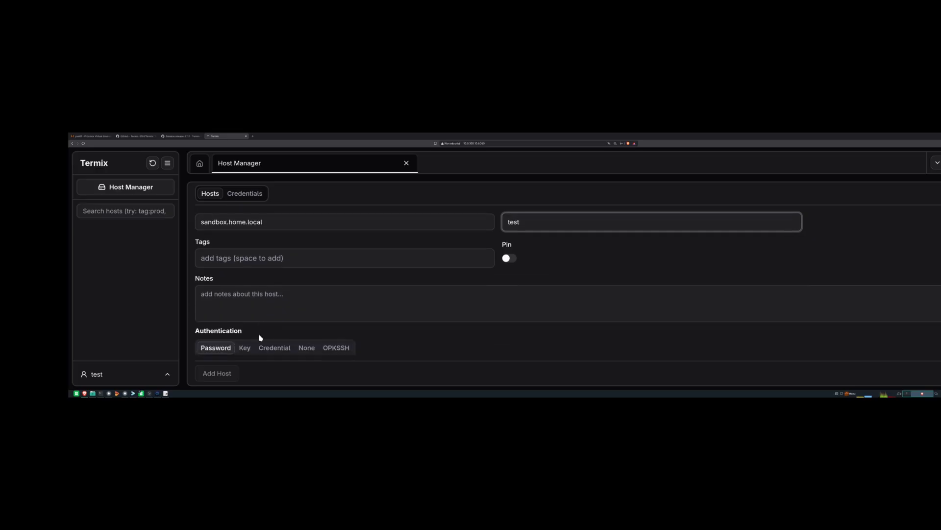
{"action": "left_click", "coordinate": [254, 258]}
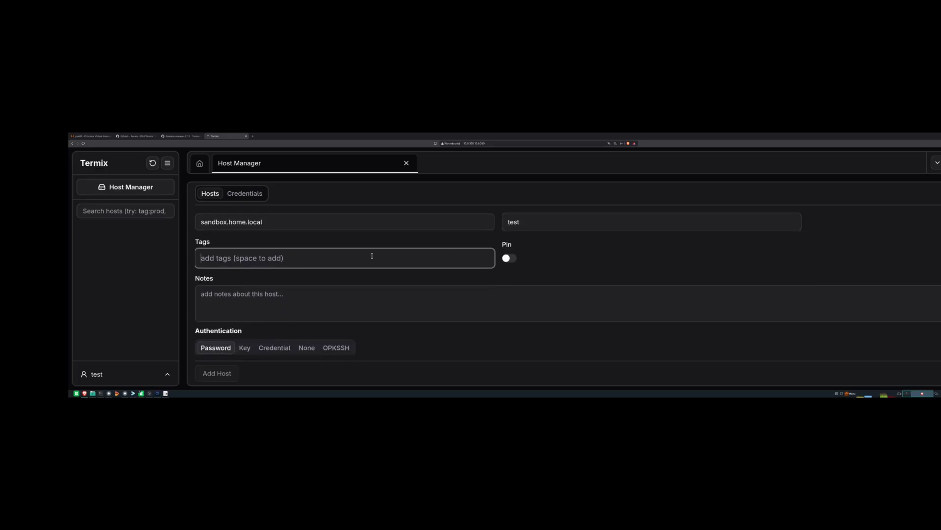
{"action": "type", "text": "PROD"}
{"action": "double_click", "coordinate": [268, 260]}
{"action": "type", "text": "prod"}
{"action": "left_click_drag", "start_coordinate": [269, 256], "coordinate": [173, 255]}
{"action": "type", "text": "p"}
{"action": "scroll", "coordinate": [324, 270], "scroll_direction": "down", "scroll_amount": 2}
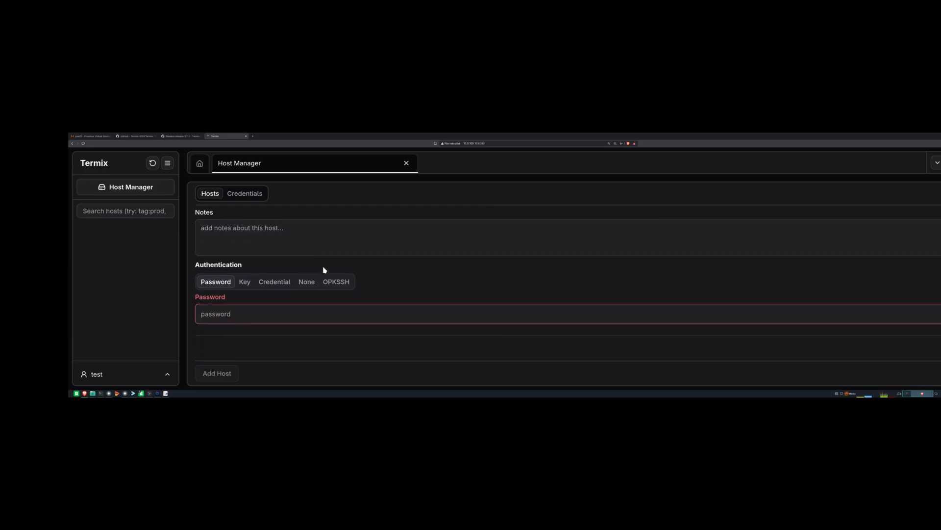
- Authenticate the host with the saved Root_Password credential instead of a typed password
{"action": "left_click", "coordinate": [274, 282]}
{"action": "left_click", "coordinate": [269, 295]}
{"action": "scroll", "coordinate": [243, 306], "scroll_direction": "down", "scroll_amount": 2}
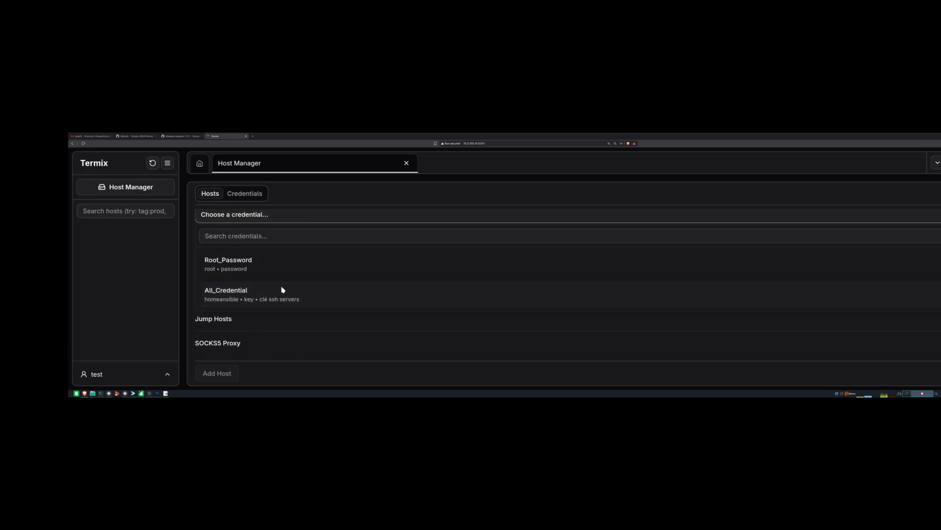
{"action": "left_click", "coordinate": [221, 271]}
{"action": "scroll", "coordinate": [305, 275], "scroll_direction": "up", "scroll_amount": 3}
{"action": "scroll", "coordinate": [304, 276], "scroll_direction": "down", "scroll_amount": 1}
{"action": "scroll", "coordinate": [309, 270], "scroll_direction": "down", "scroll_amount": 2}
{"action": "scroll", "coordinate": [326, 324], "scroll_direction": "up", "scroll_amount": 5}
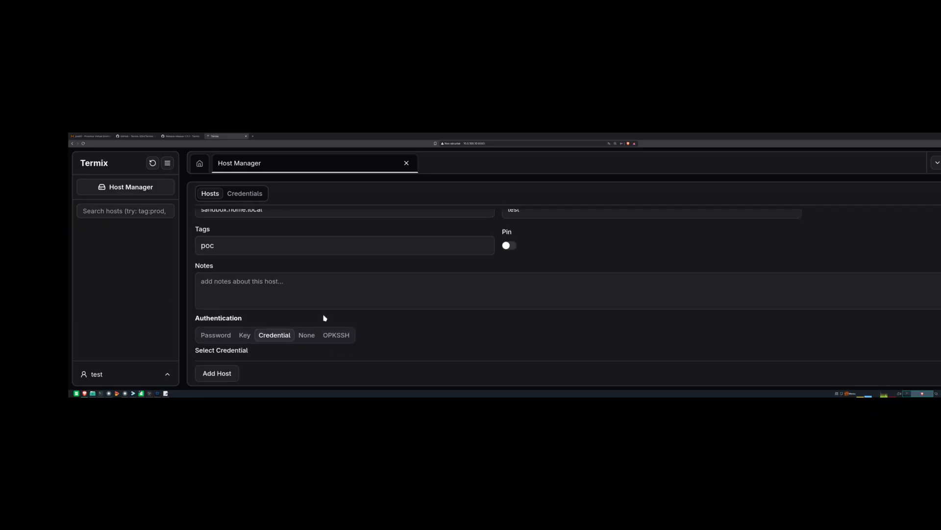
{"action": "scroll", "coordinate": [556, 272], "scroll_direction": "up", "scroll_amount": 2}
{"action": "scroll", "coordinate": [203, 294], "scroll_direction": "down", "scroll_amount": 5}
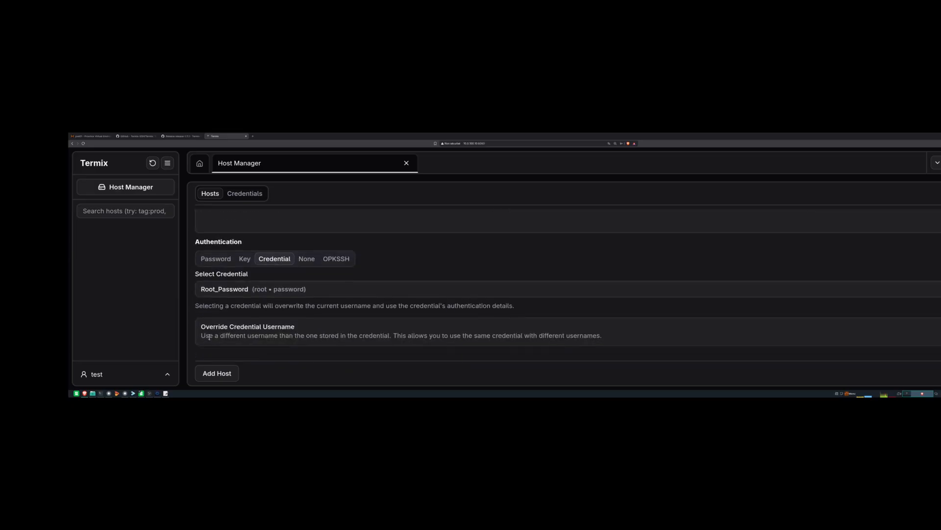
{"action": "scroll", "coordinate": [211, 339], "scroll_direction": "up", "scroll_amount": 5}
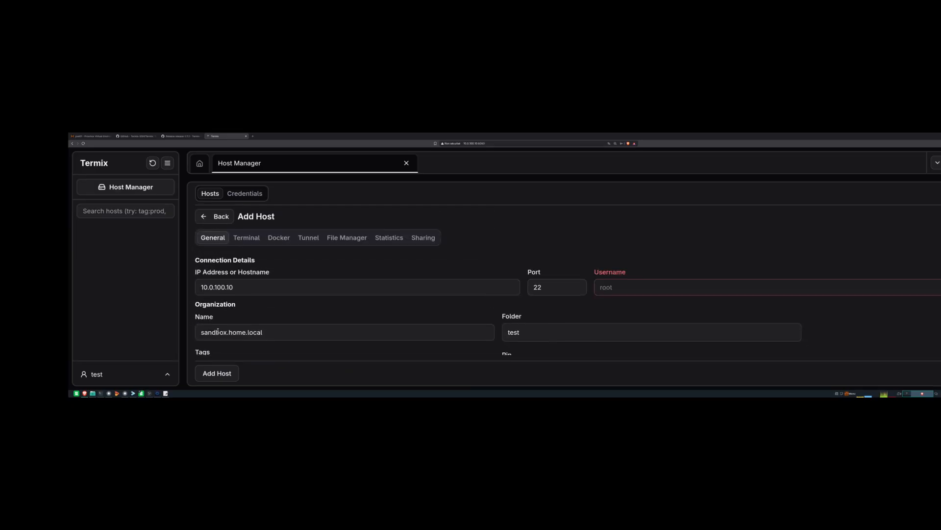
{"action": "scroll", "coordinate": [218, 331], "scroll_direction": "down", "scroll_amount": 6}
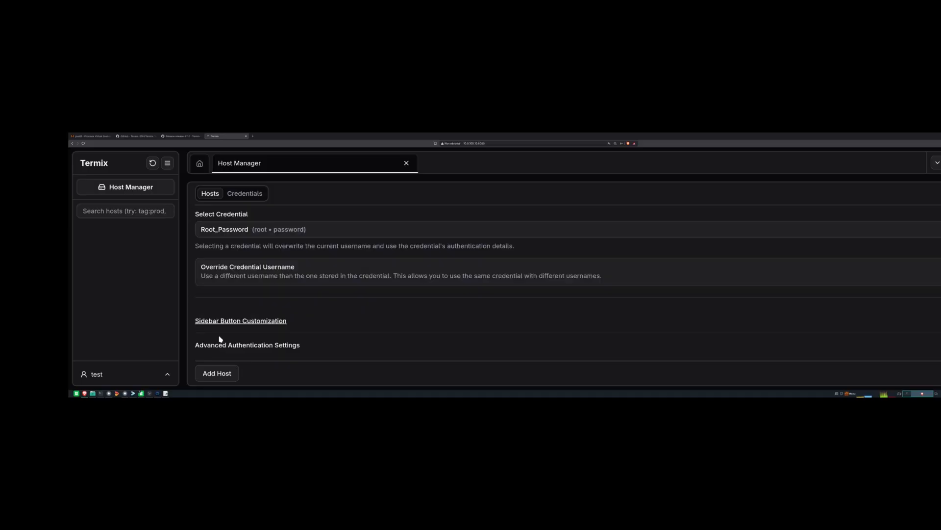
- Save sandbox.home.local and open a terminal session to it from the sidebar
{"action": "left_click", "coordinate": [222, 375]}
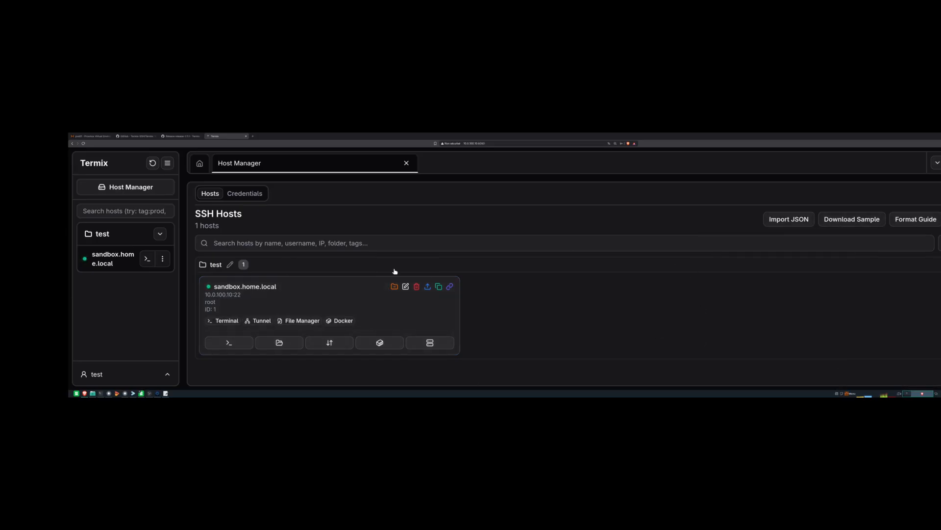
{"action": "left_click", "coordinate": [146, 260]}
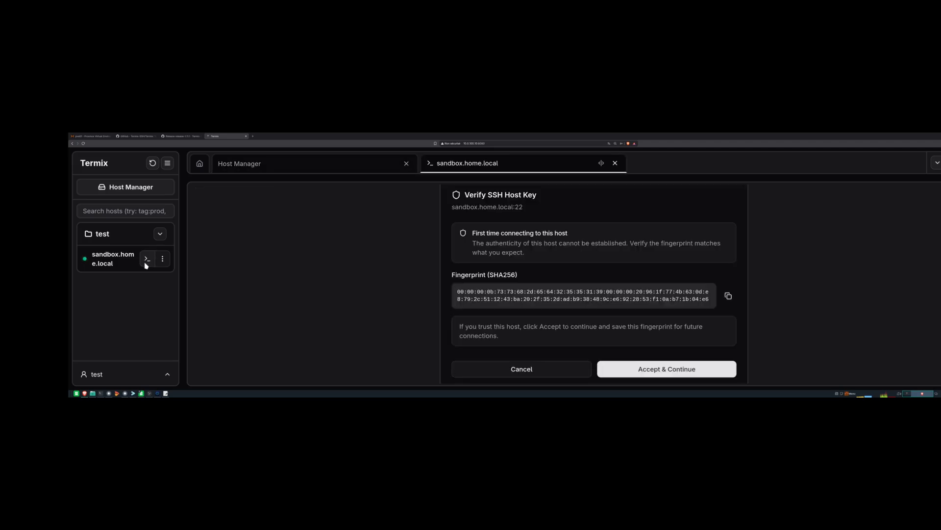
- Accept the SSH host key and read the nine-line log reporting authentication failure
{"action": "left_click", "coordinate": [658, 376]}
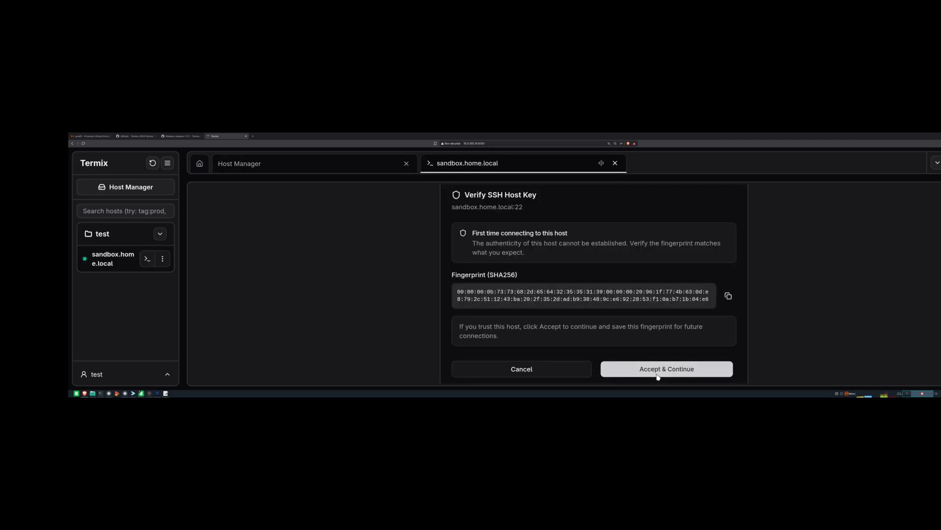
{"action": "left_click_drag", "start_coordinate": [539, 291], "coordinate": [197, 212]}
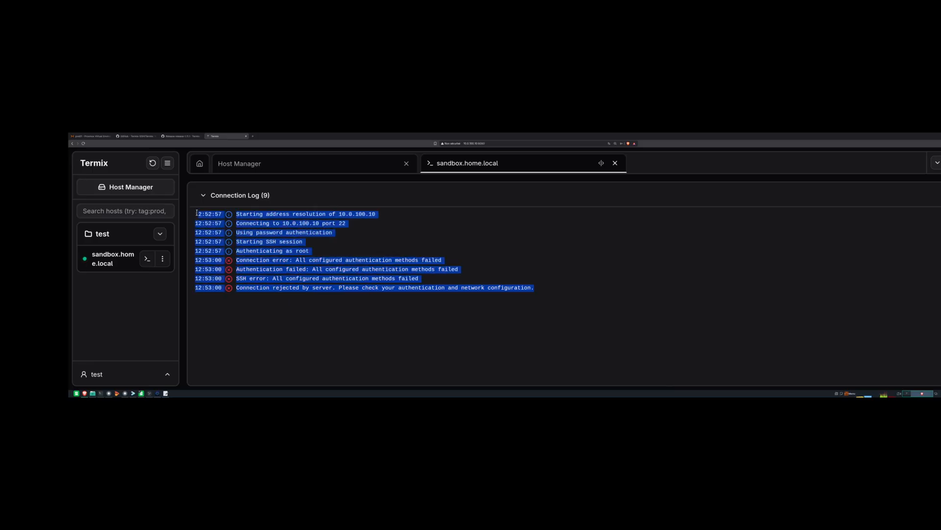
{"action": "left_click", "coordinate": [377, 279]}
{"action": "left_click_drag", "start_coordinate": [537, 290], "coordinate": [190, 216]}
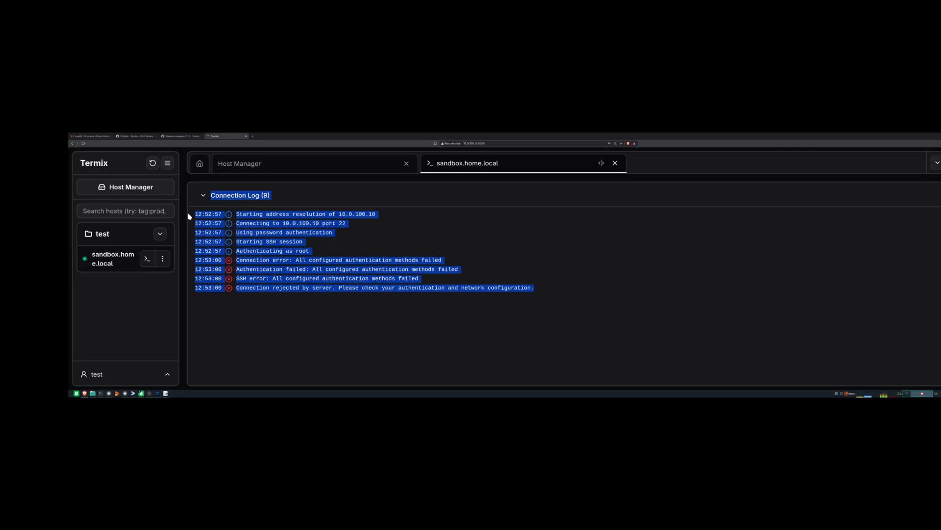
{"action": "left_click", "coordinate": [535, 257]}
{"action": "left_click_drag", "start_coordinate": [537, 290], "coordinate": [195, 214]}
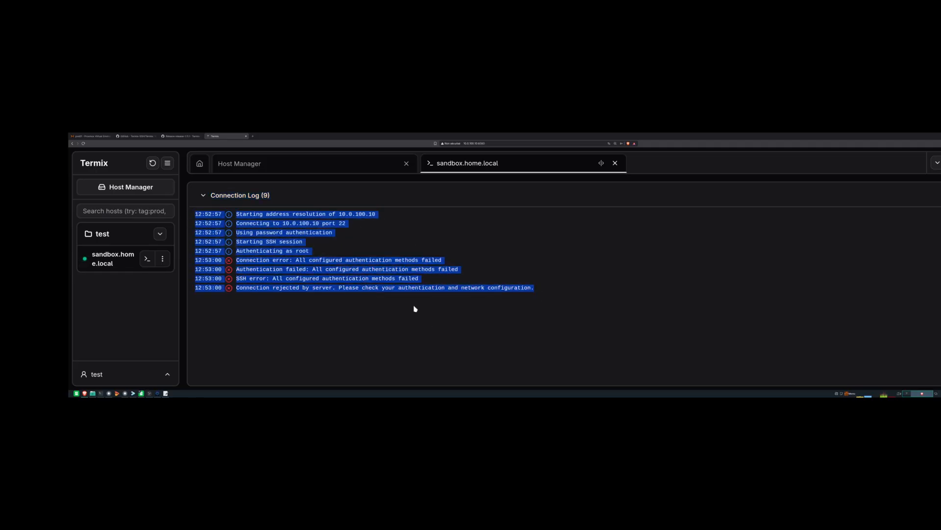
{"action": "left_click", "coordinate": [164, 263]}
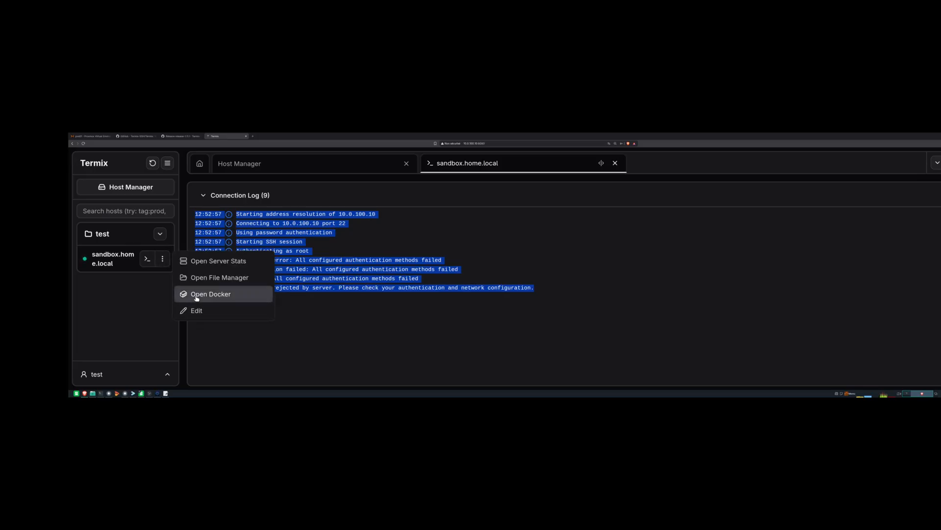
- Try a Docker session for sandbox.home.local, then edit the host and view its saved credentials
{"action": "left_click", "coordinate": [197, 296]}
{"action": "left_click", "coordinate": [164, 263]}
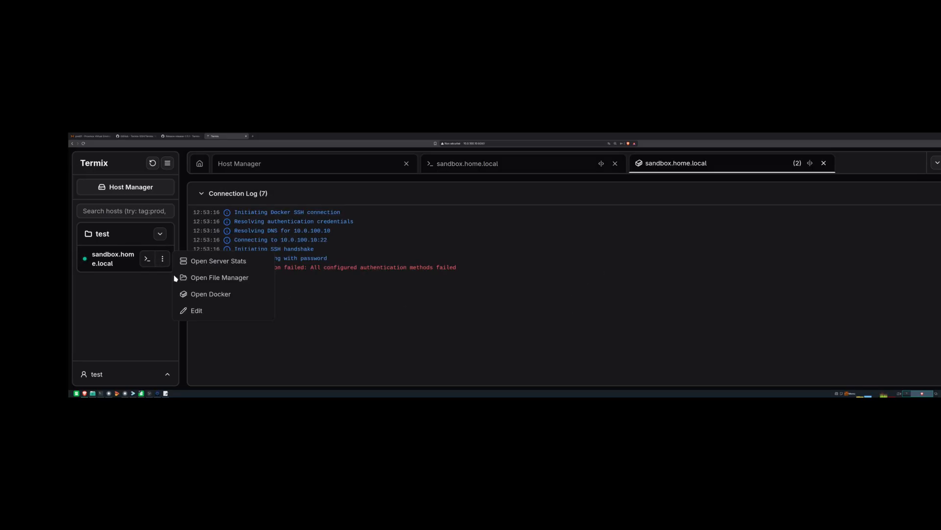
{"action": "left_click", "coordinate": [195, 311]}
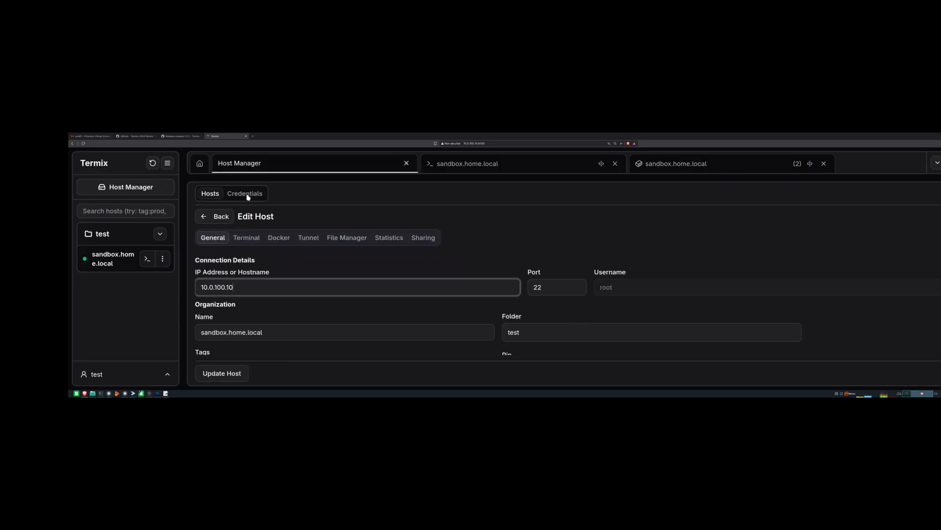
{"action": "left_click", "coordinate": [131, 190]}
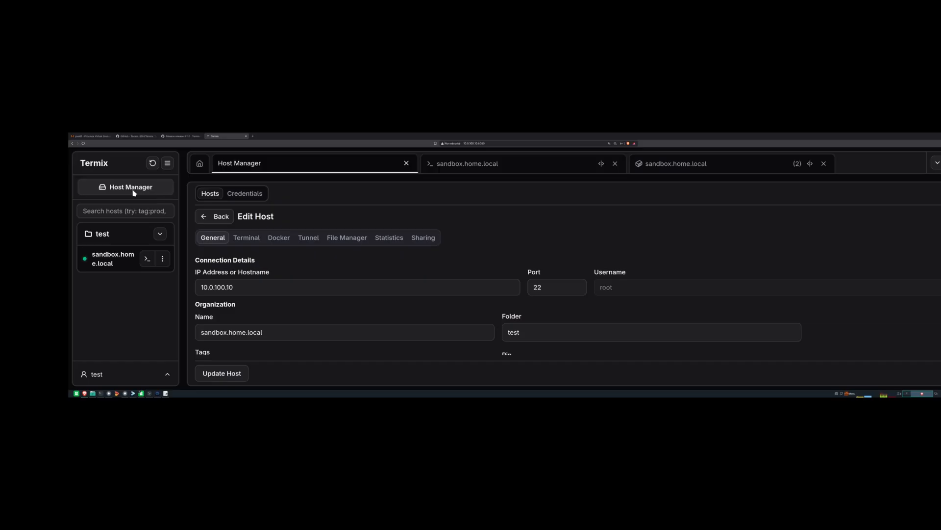
{"action": "left_click", "coordinate": [239, 196]}
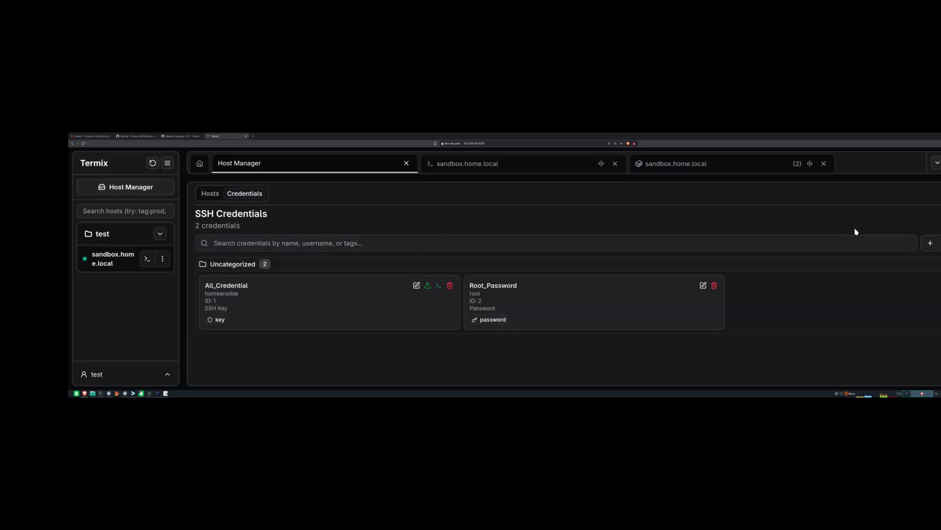
- Start a new credential and begin naming it 'SSH'
{"action": "left_click", "coordinate": [930, 243]}
{"action": "left_click", "coordinate": [271, 283]}
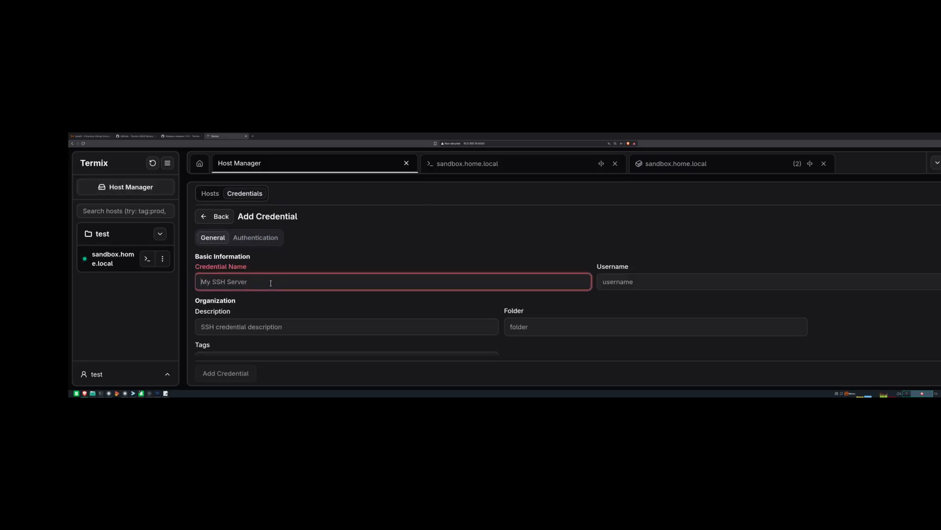
{"action": "type", "text": "SSH_credential"}
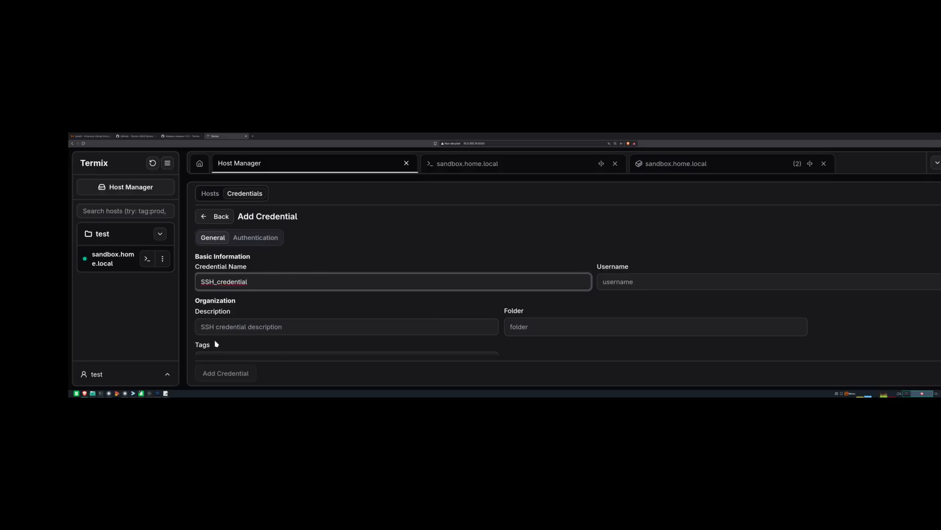
- Give the new SSH_credential a username and the description 'ssh template'
{"action": "left_click", "coordinate": [608, 280]}
{"action": "type", "text": "homeansible"}
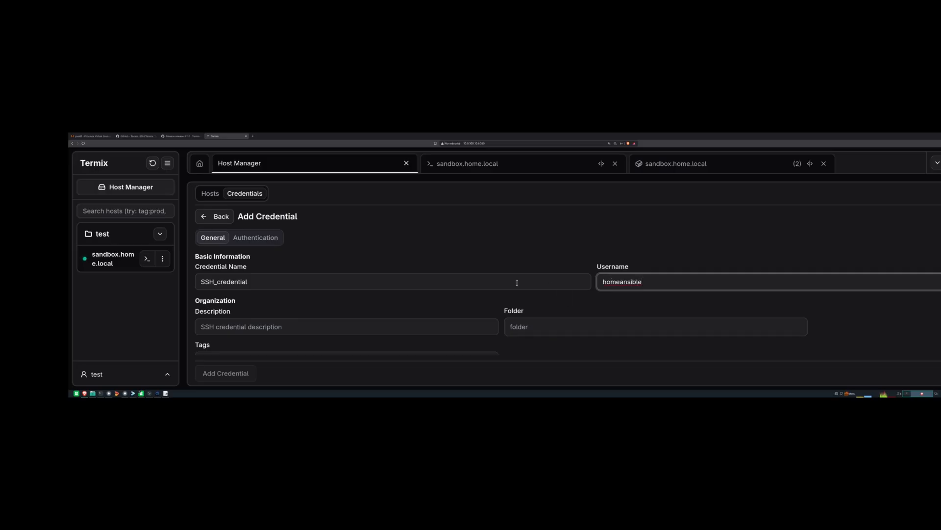
{"action": "scroll", "coordinate": [222, 313], "scroll_direction": "down", "scroll_amount": 1}
{"action": "left_click", "coordinate": [231, 311]}
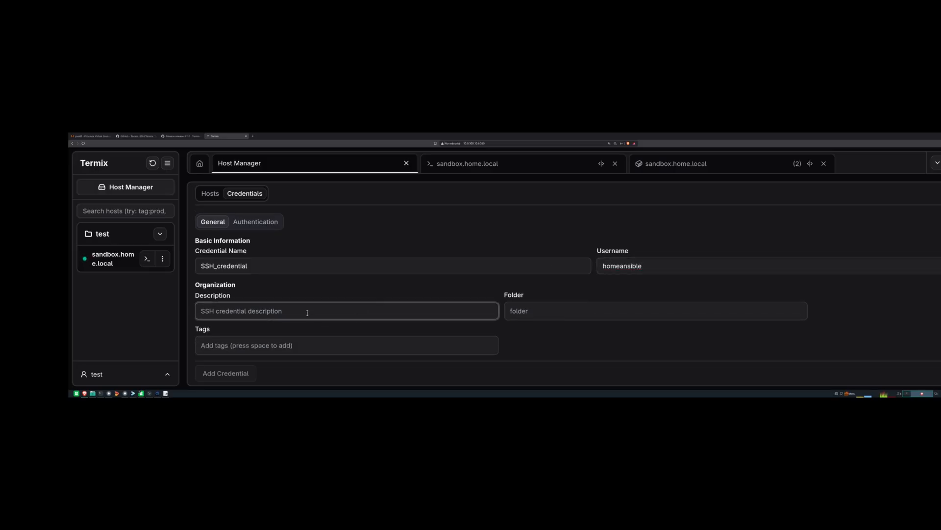
{"action": "type", "text": "ssh template"}
{"action": "scroll", "coordinate": [429, 335], "scroll_direction": "up", "scroll_amount": 1}
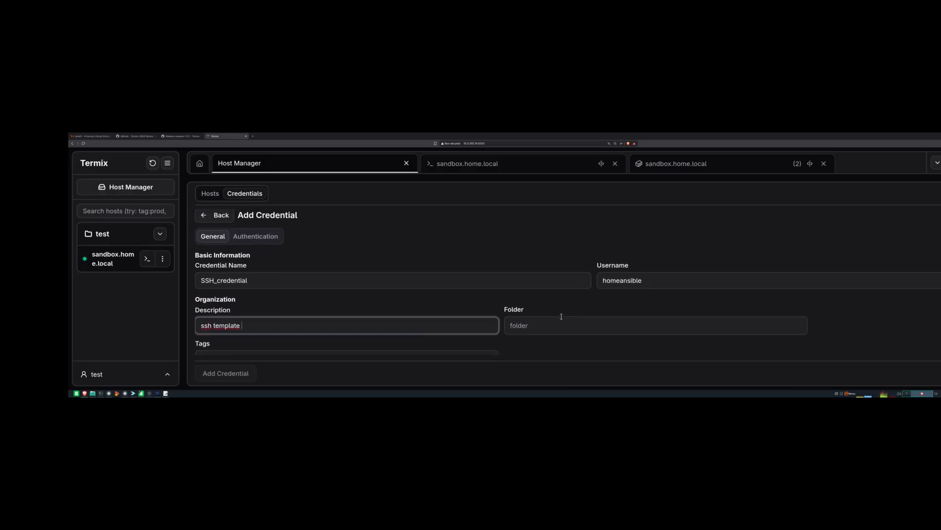
- Choose key-based authentication, then view VM 5000's Cloud-Init settings in Proxmox
{"action": "left_click", "coordinate": [278, 241]}
{"action": "left_click", "coordinate": [244, 268]}
{"action": "scroll", "coordinate": [240, 296], "scroll_direction": "down", "scroll_amount": 5}
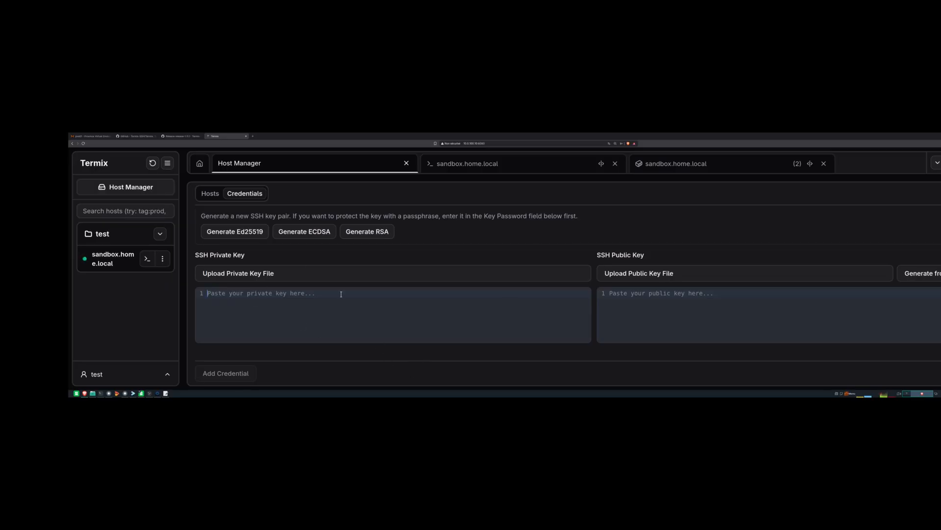
{"action": "left_click", "coordinate": [91, 135]}
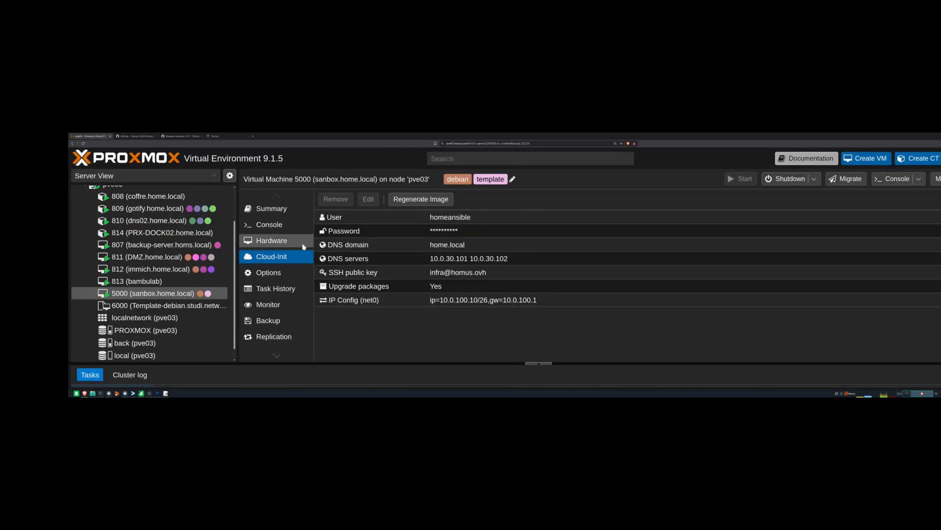
{"action": "double_click", "coordinate": [598, 273]}
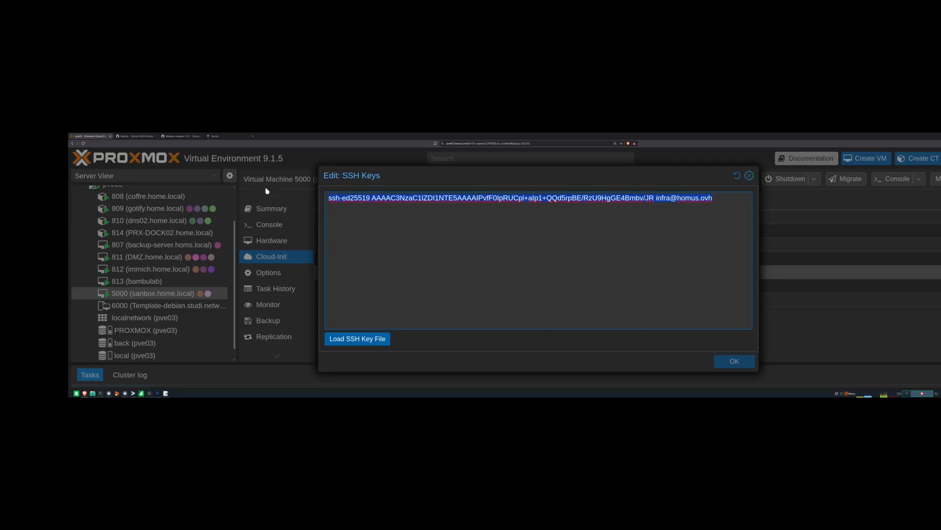
{"action": "left_click", "coordinate": [215, 137]}
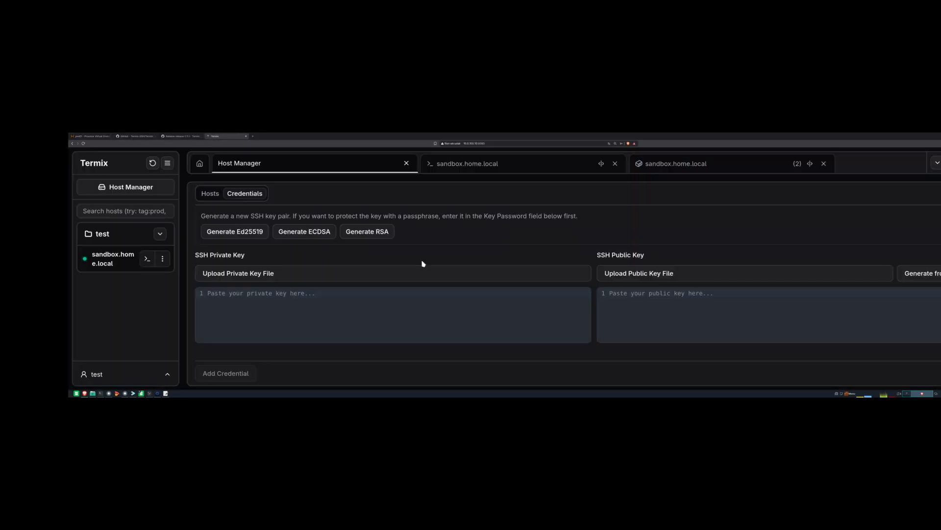
- Paste the ed25519 private key and save SSH_credential as a new SSH key credential
{"action": "left_click", "coordinate": [264, 293]}
{"action": "key", "text": "ctrl+v"}
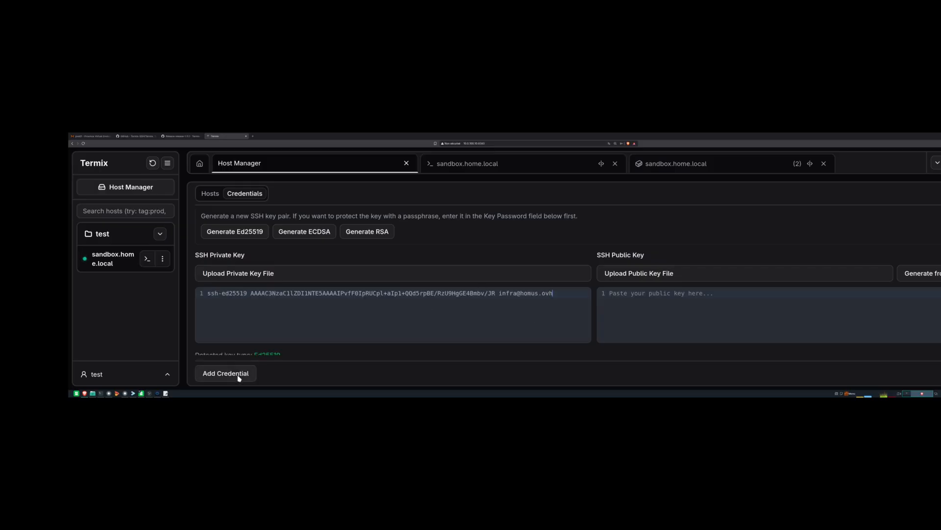
{"action": "scroll", "coordinate": [281, 310], "scroll_direction": "down", "scroll_amount": 1}
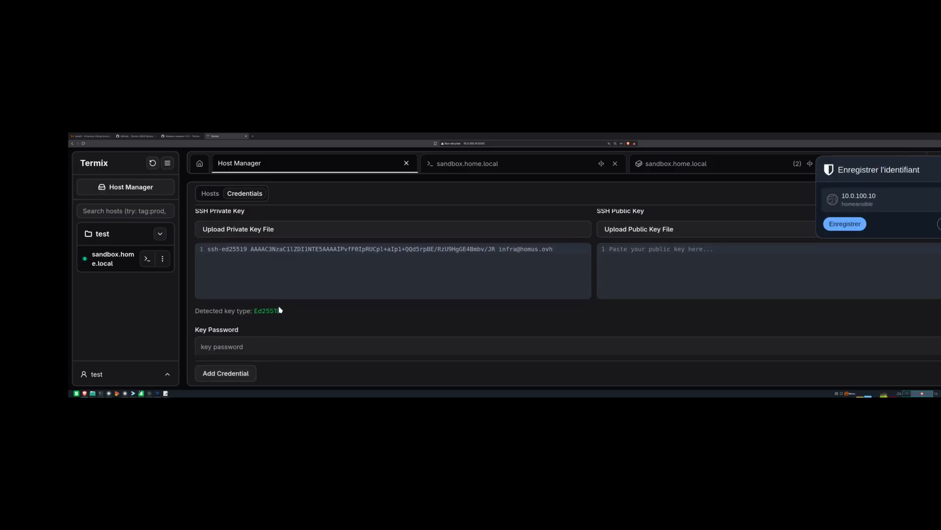
{"action": "scroll", "coordinate": [306, 336], "scroll_direction": "up", "scroll_amount": 2}
{"action": "left_click", "coordinate": [231, 374]}
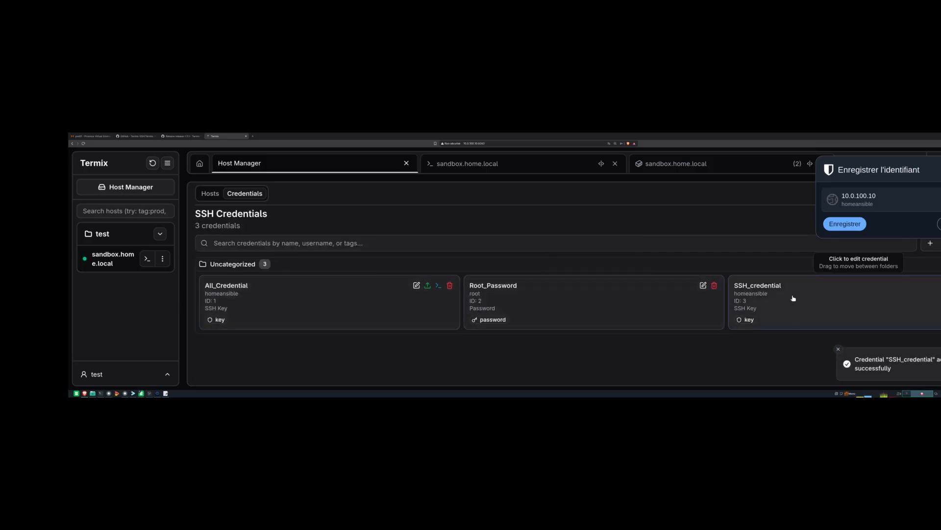
- Switch sandbox.home.local's credential from Root_Password to SSH_credential and update the host
{"action": "left_click", "coordinate": [212, 197]}
{"action": "left_click", "coordinate": [405, 286]}
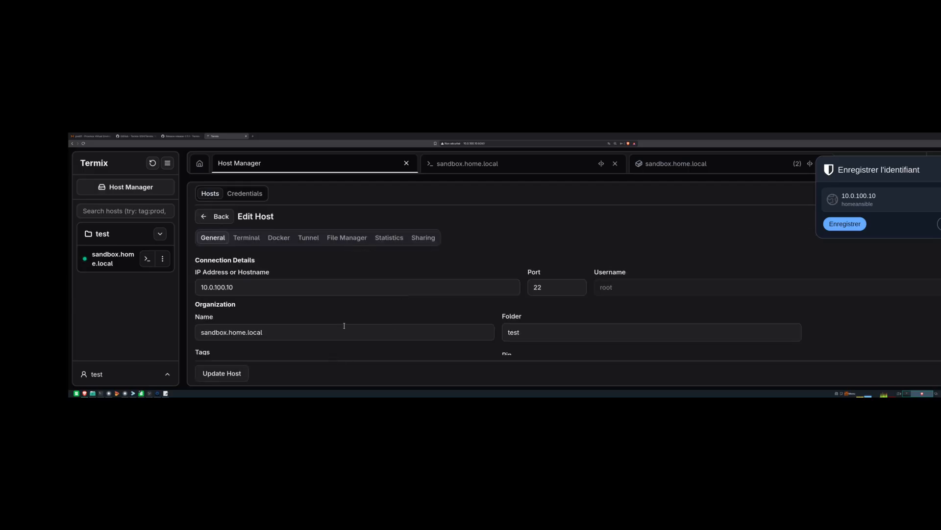
{"action": "scroll", "coordinate": [231, 301], "scroll_direction": "up", "scroll_amount": 2}
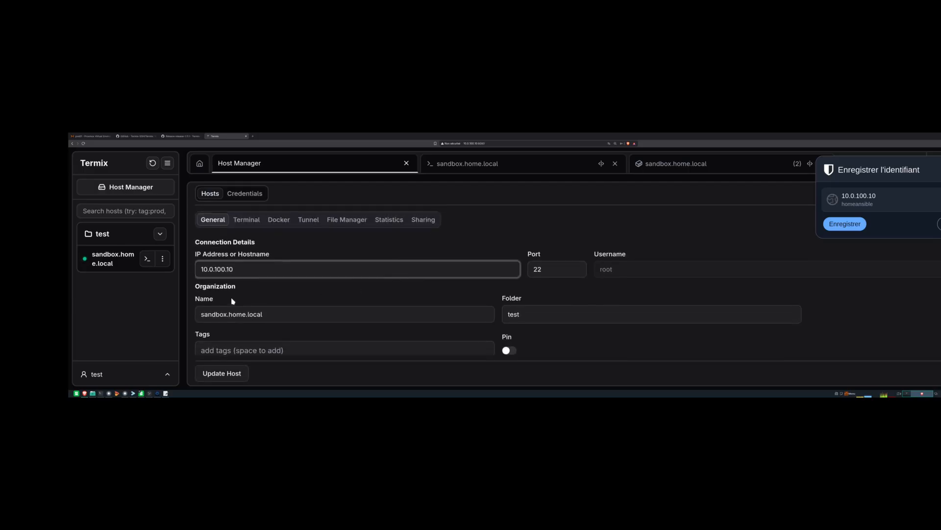
{"action": "scroll", "coordinate": [262, 273], "scroll_direction": "down", "scroll_amount": 2}
{"action": "scroll", "coordinate": [244, 350], "scroll_direction": "down", "scroll_amount": 5}
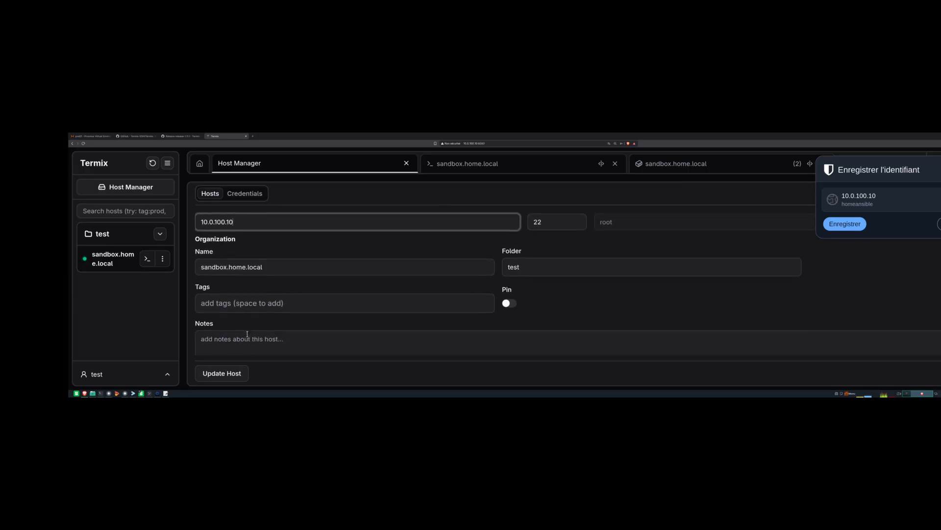
{"action": "scroll", "coordinate": [278, 265], "scroll_direction": "down", "scroll_amount": 1}
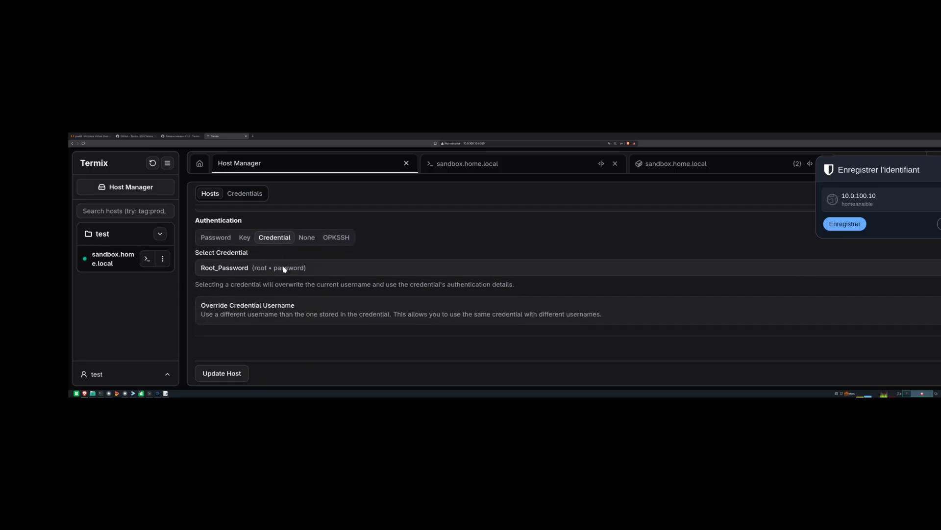
{"action": "left_click", "coordinate": [300, 268]}
{"action": "scroll", "coordinate": [249, 333], "scroll_direction": "down", "scroll_amount": 2}
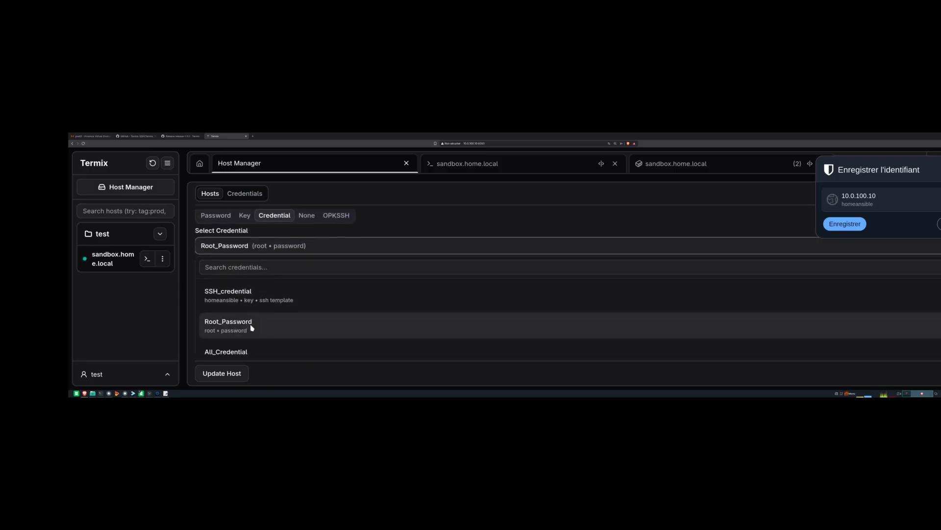
{"action": "scroll", "coordinate": [254, 348], "scroll_direction": "up", "scroll_amount": 1}
{"action": "scroll", "coordinate": [309, 304], "scroll_direction": "down", "scroll_amount": 3}
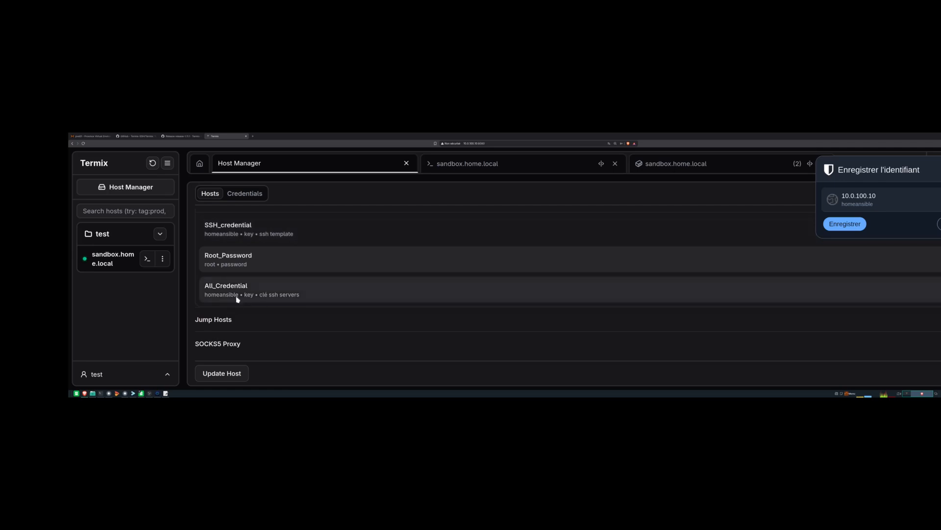
{"action": "scroll", "coordinate": [245, 284], "scroll_direction": "up", "scroll_amount": 1}
{"action": "left_click", "coordinate": [249, 254]}
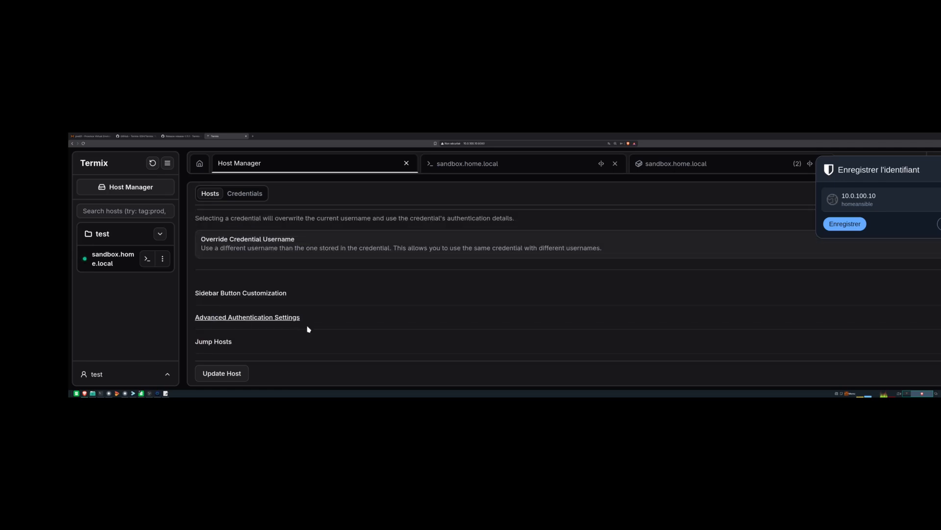
{"action": "left_click", "coordinate": [222, 374]}
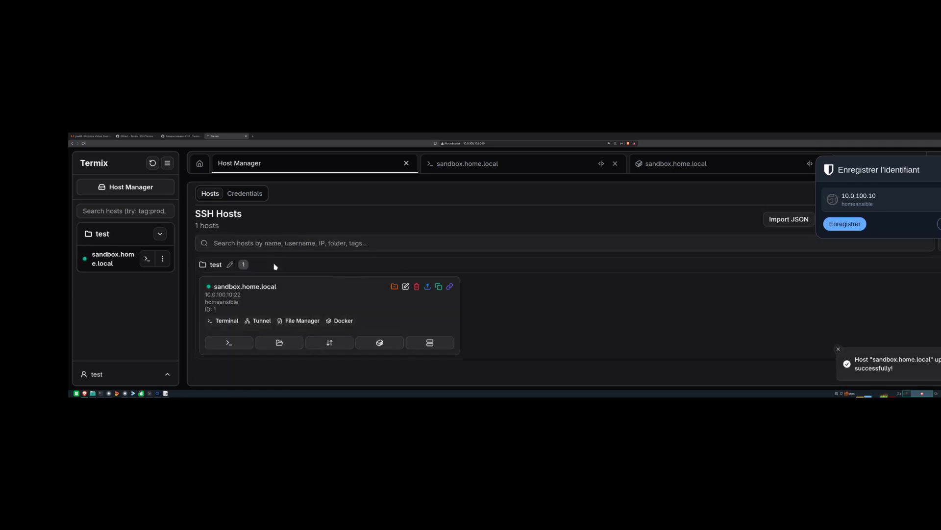
- Try a terminal connection to sandbox.home.local, then close the failed connection and file manager tabs
{"action": "left_click", "coordinate": [147, 259]}
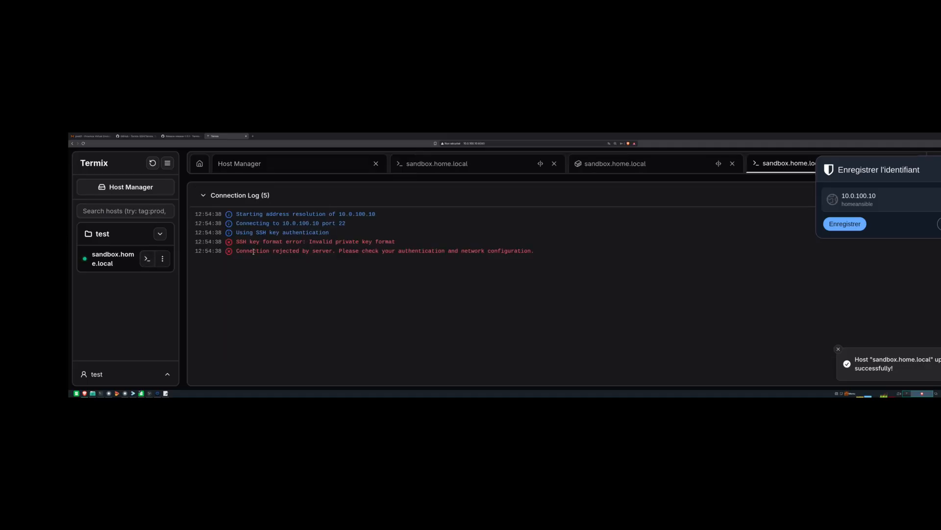
{"action": "left_click", "coordinate": [940, 170]}
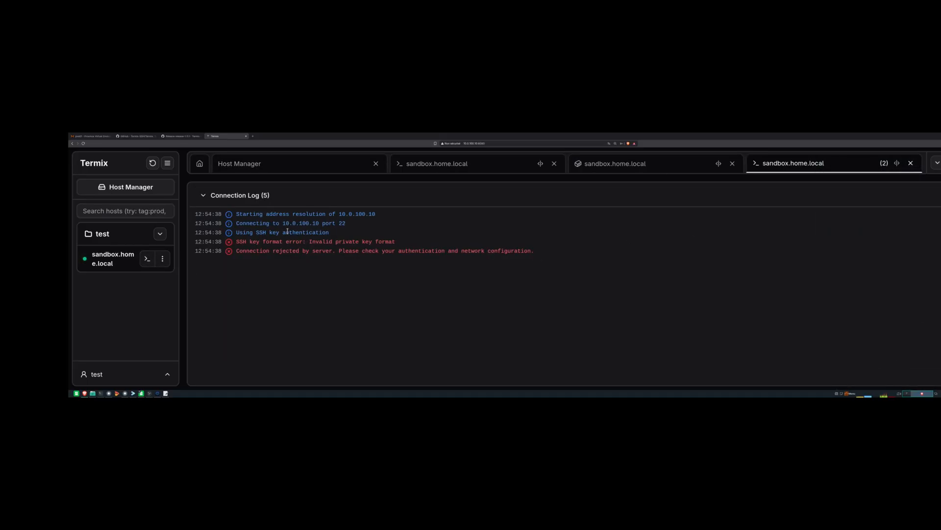
{"action": "left_click_drag", "start_coordinate": [828, 172], "coordinate": [851, 172]}
{"action": "left_click", "coordinate": [910, 164]}
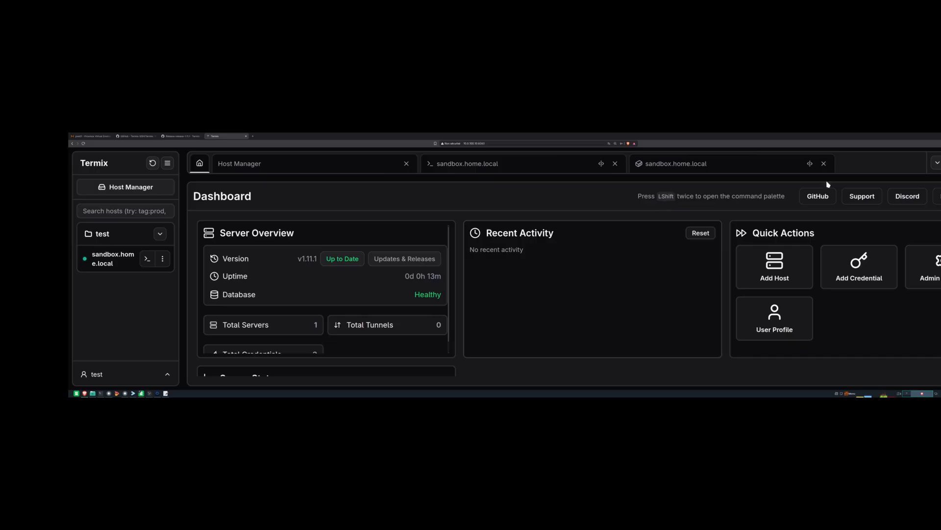
{"action": "left_click", "coordinate": [824, 163]}
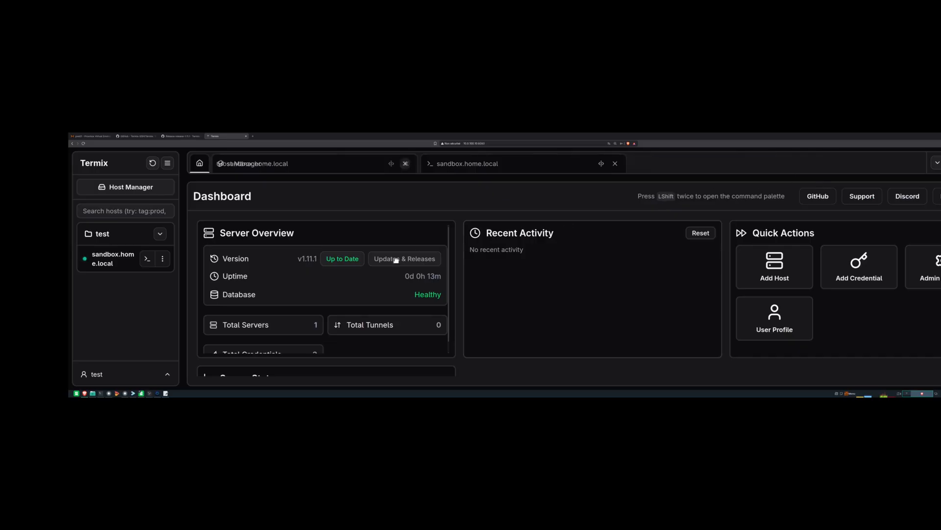
- Retry the terminal connection, close the failed tab, and bring up the host's action list
{"action": "left_click", "coordinate": [147, 264]}
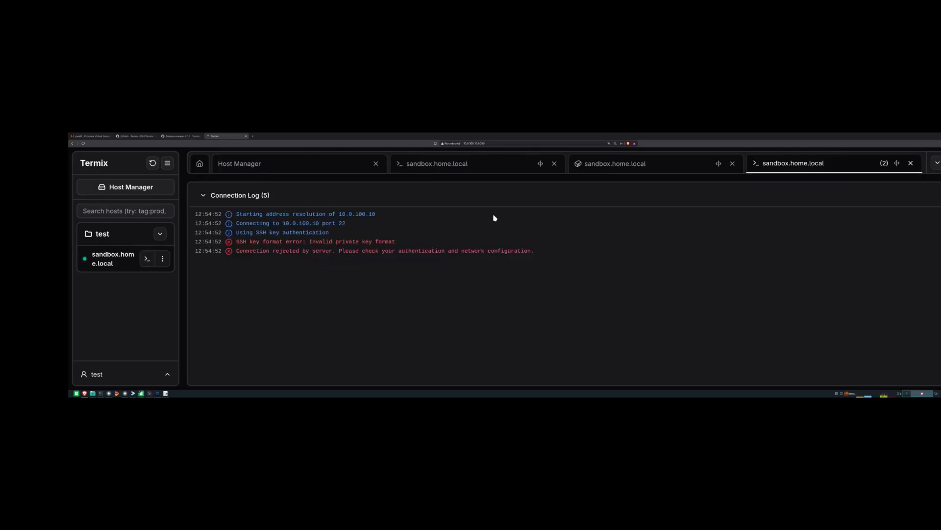
{"action": "left_click", "coordinate": [897, 165]}
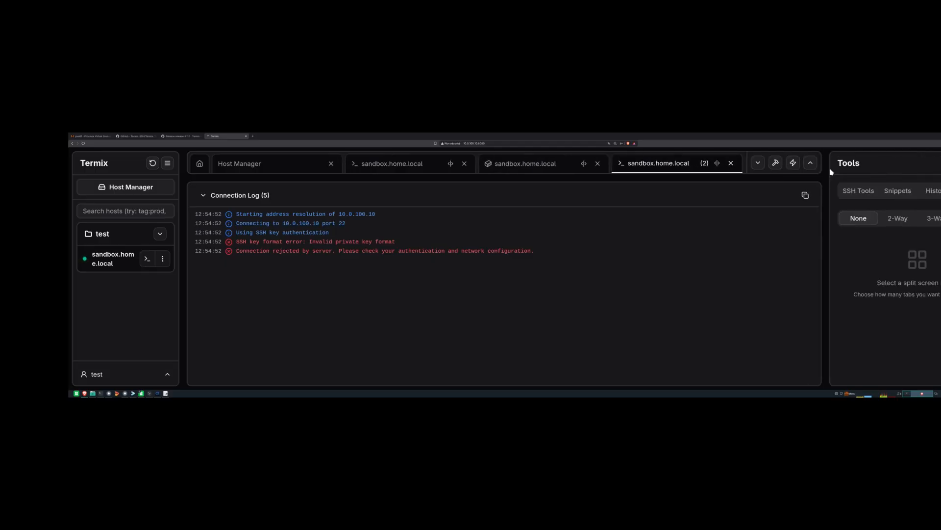
{"action": "left_click", "coordinate": [730, 163]}
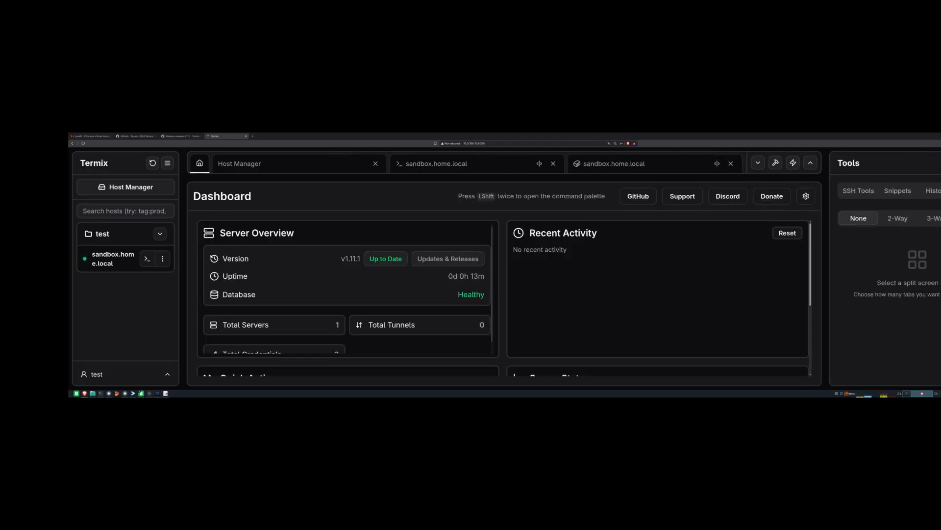
{"action": "left_click", "coordinate": [163, 259]}
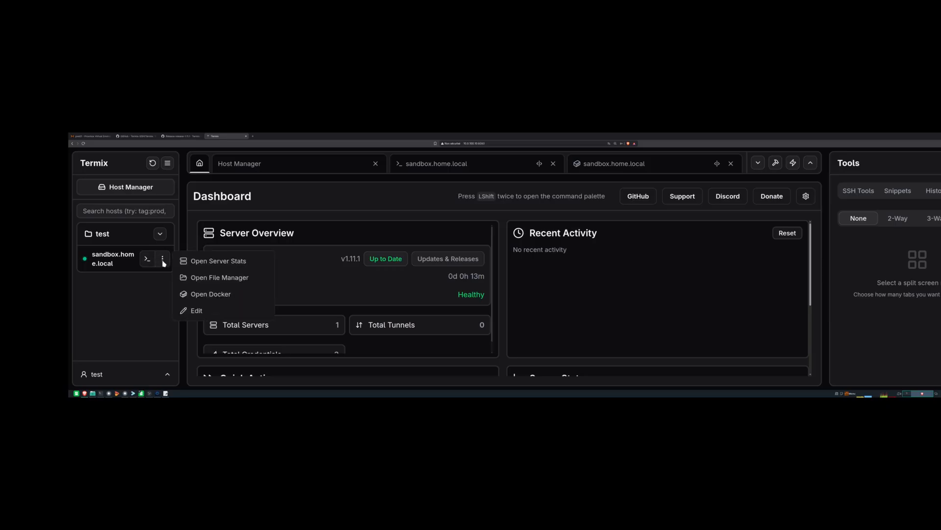
- Review sandbox.home.local's Edit Host form, then display the SSH Credentials list
{"action": "left_click", "coordinate": [196, 311]}
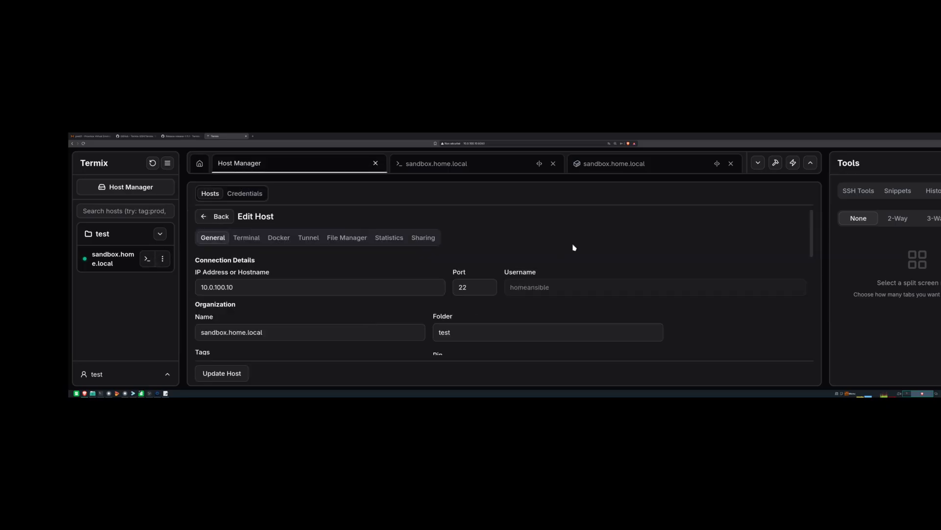
{"action": "scroll", "coordinate": [349, 299], "scroll_direction": "down", "scroll_amount": 5}
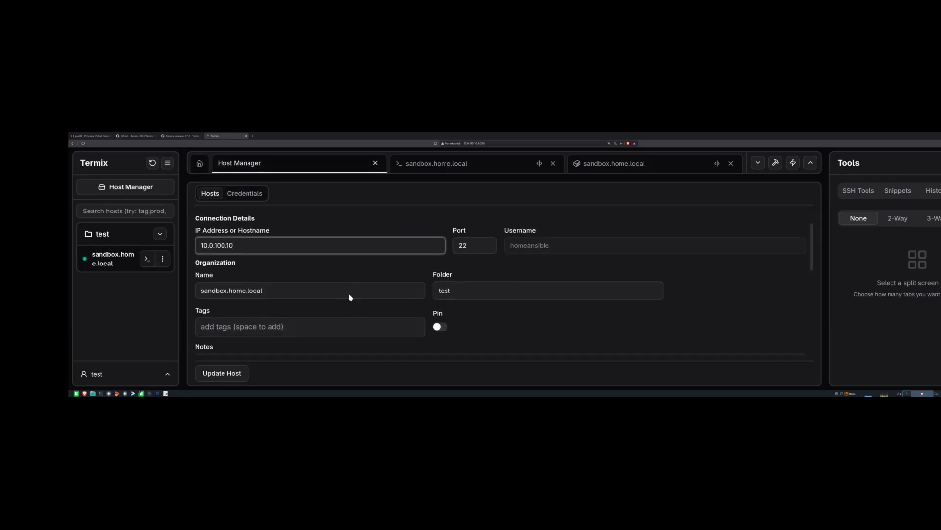
{"action": "scroll", "coordinate": [351, 295], "scroll_direction": "down", "scroll_amount": 1}
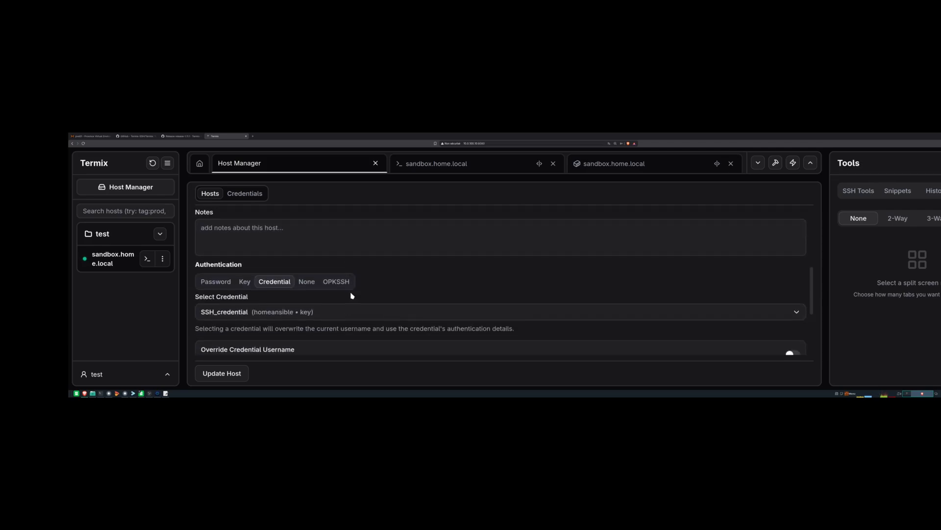
{"action": "scroll", "coordinate": [352, 295], "scroll_direction": "up", "scroll_amount": 6}
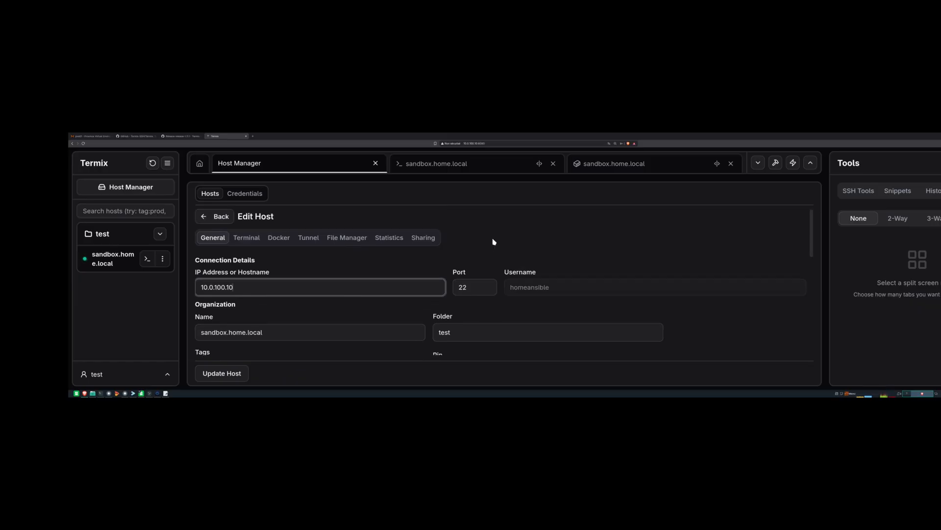
{"action": "scroll", "coordinate": [231, 332], "scroll_direction": "down", "scroll_amount": 5}
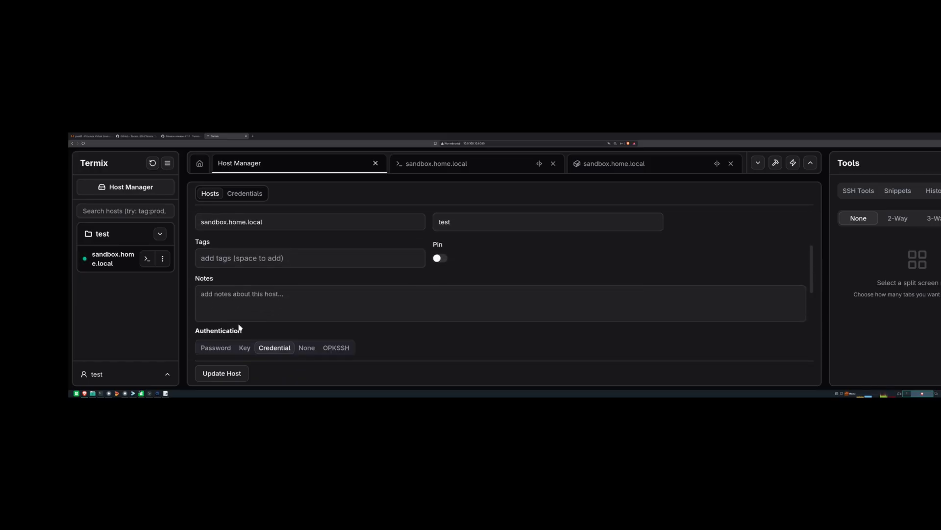
{"action": "scroll", "coordinate": [241, 319], "scroll_direction": "up", "scroll_amount": 5}
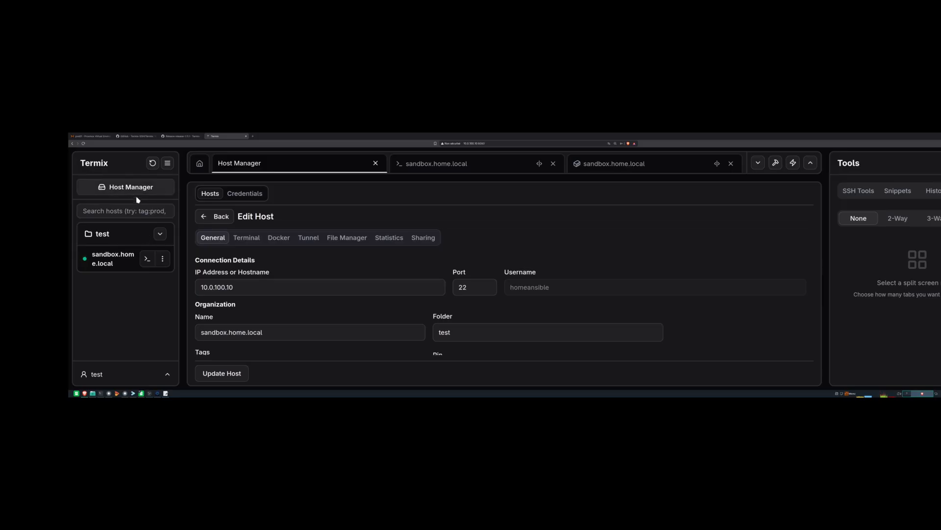
{"action": "left_click", "coordinate": [247, 195]}
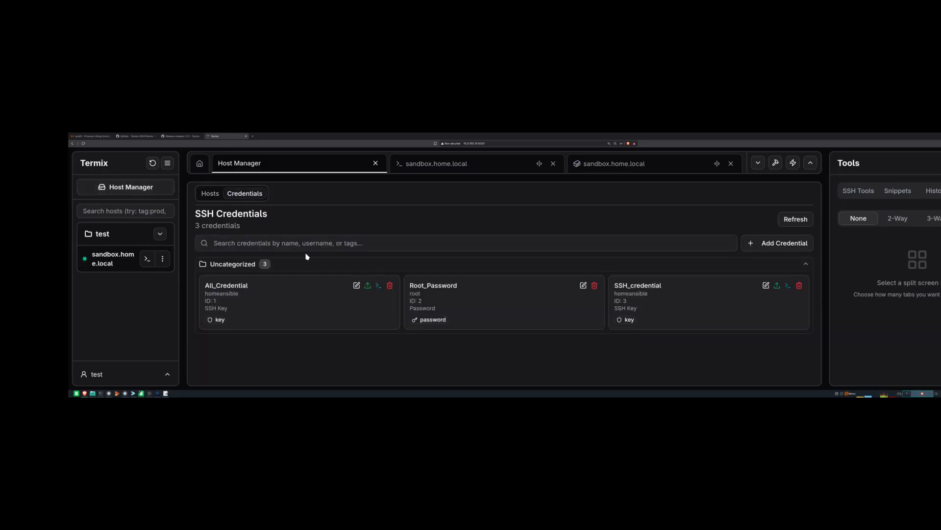
- In SSH_credential's authentication settings, clear the private key and paste the new ed25519 public key
{"action": "left_click", "coordinate": [766, 285]}
{"action": "scroll", "coordinate": [270, 311], "scroll_direction": "down", "scroll_amount": 1}
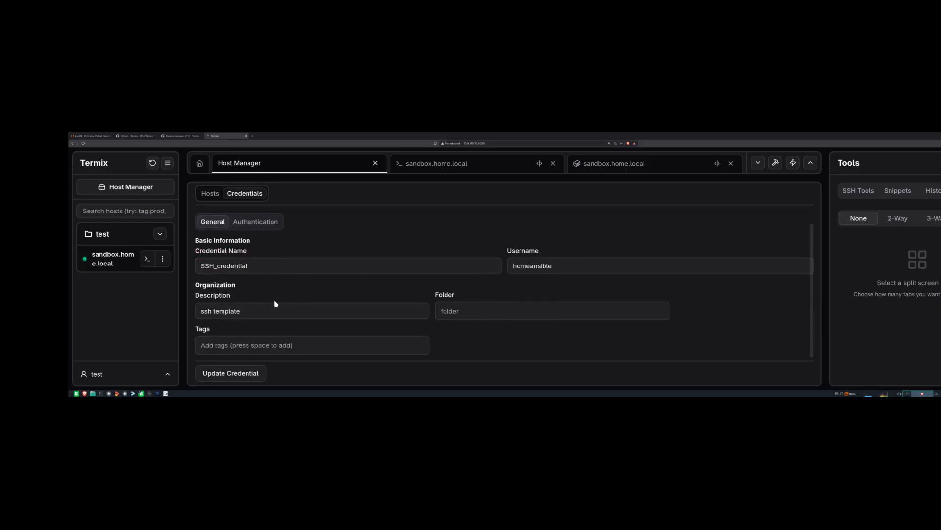
{"action": "left_click", "coordinate": [255, 222]}
{"action": "scroll", "coordinate": [315, 269], "scroll_direction": "down", "scroll_amount": 1}
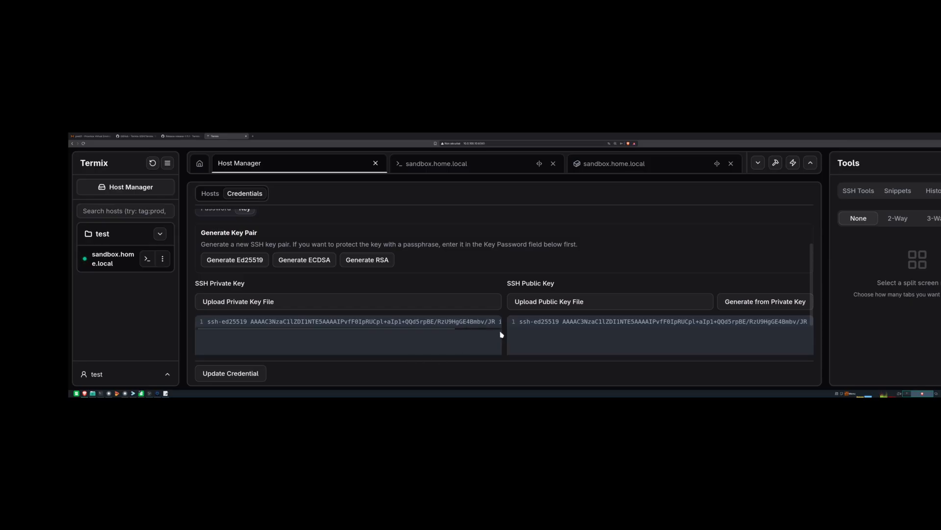
{"action": "left_click_drag", "start_coordinate": [207, 321], "coordinate": [525, 322]}
{"action": "key", "text": "ctrl+c"}
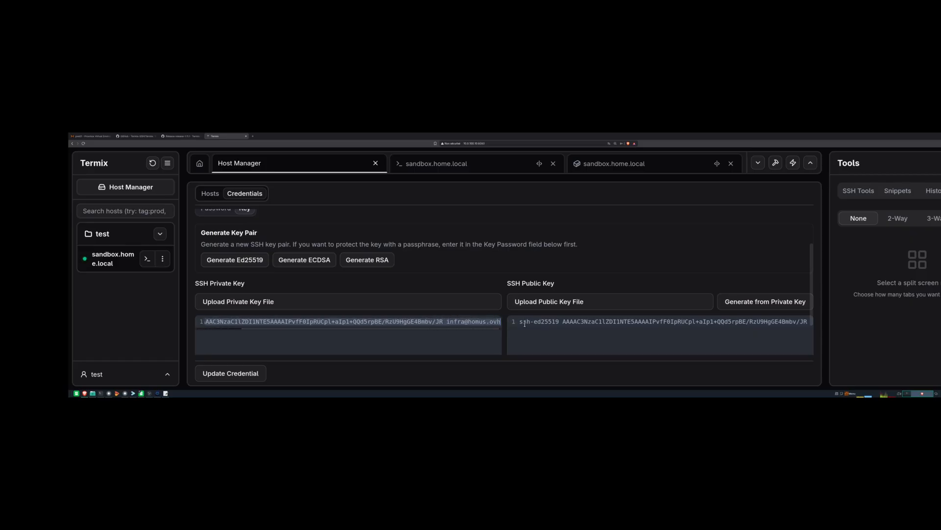
{"action": "key", "text": "BackSpace"}
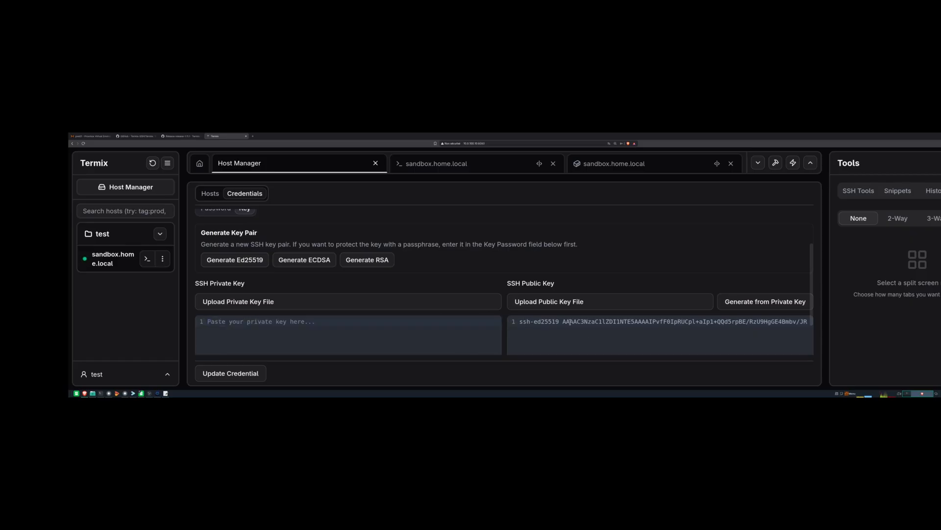
{"action": "triple_click", "coordinate": [570, 322]}
{"action": "key", "text": "ctrl+v"}
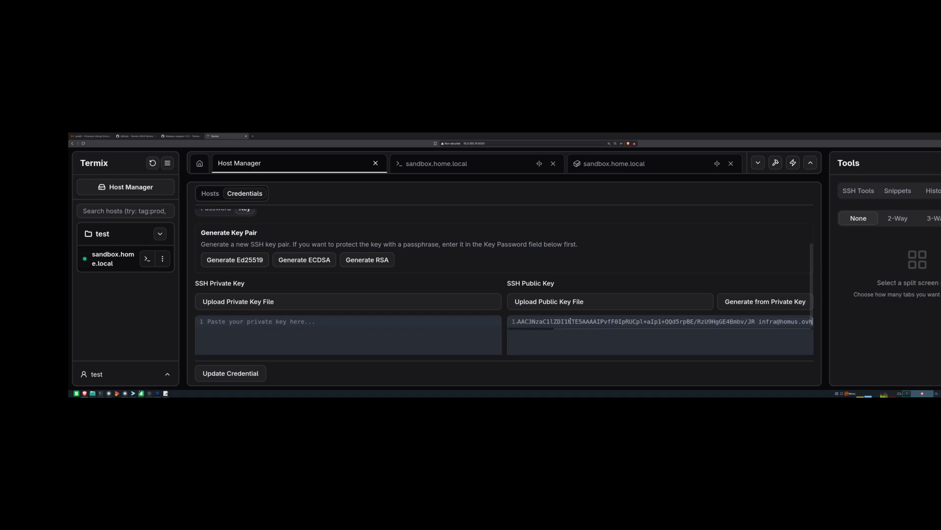
- Copy the full private key text from the editor and return to the Termix form
{"action": "left_click_drag", "start_coordinate": [608, 329], "coordinate": [488, 327]}
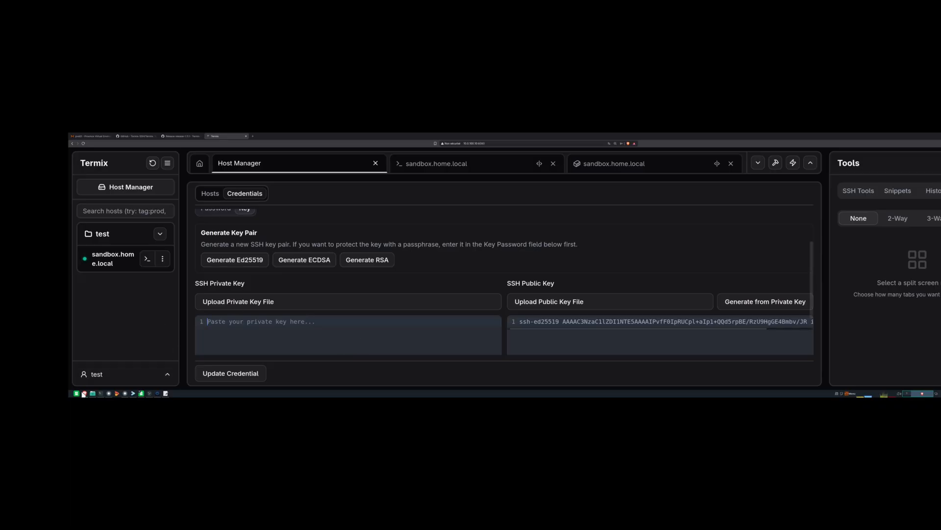
{"action": "left_click", "coordinate": [166, 393]}
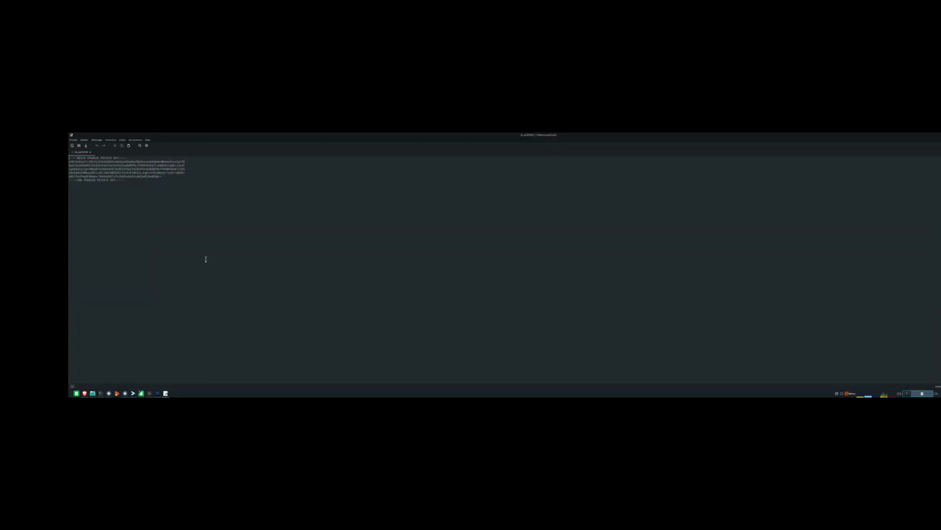
{"action": "key", "text": "ctrl+a"}
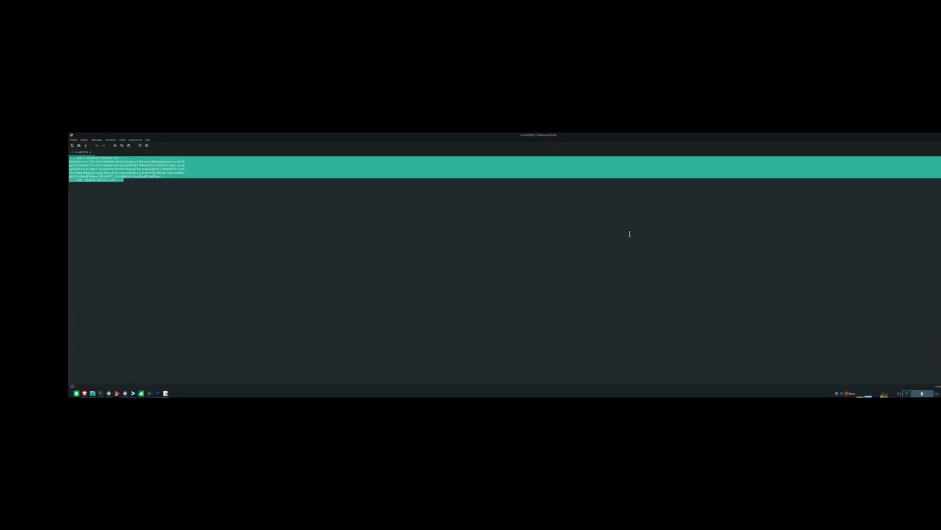
{"action": "key", "text": "alt+Tab"}
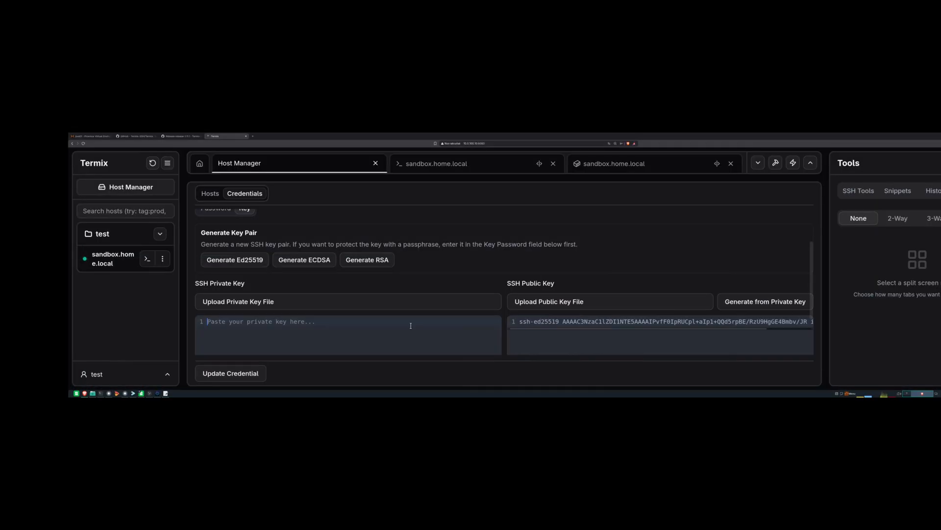
- Paste the OPENSSH Ed25519 private key into SSH_credential and update it
{"action": "key", "text": "ctrl+v"}
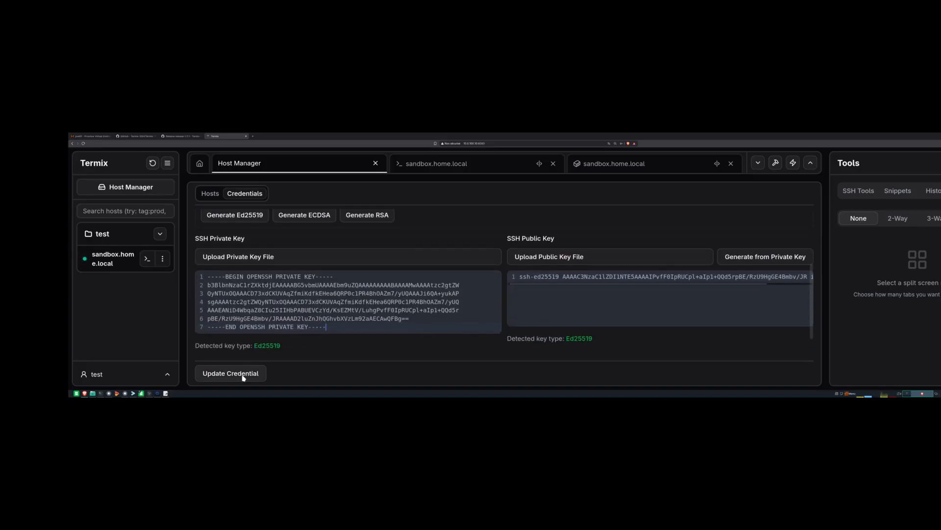
{"action": "left_click", "coordinate": [244, 375]}
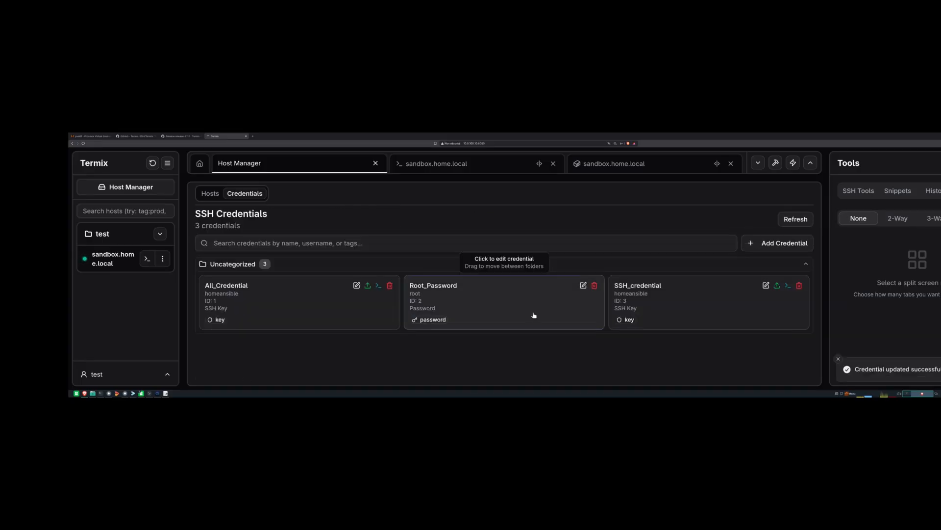
- Open a new sandbox.home.local terminal, become root with sudo -i, and return to Host Manager
{"action": "left_click", "coordinate": [147, 259]}
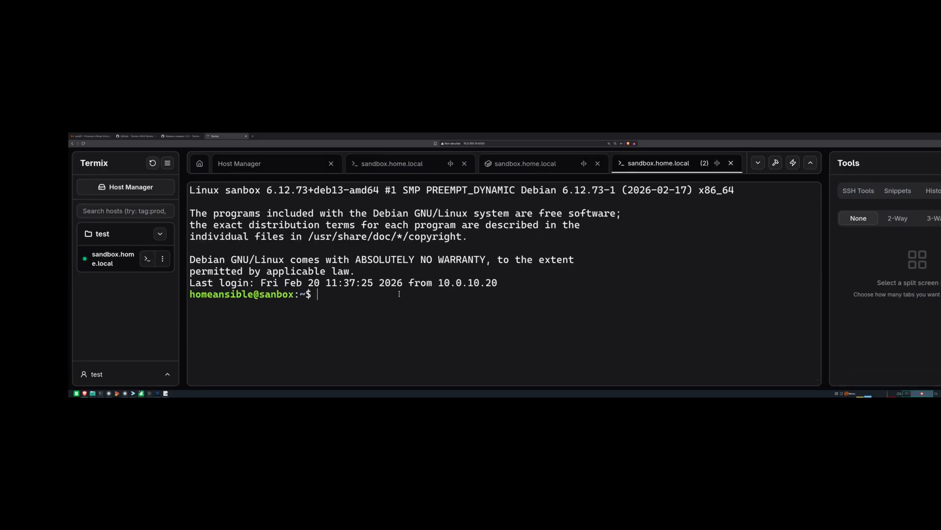
{"action": "type", "text": "sudo -i"}
{"action": "key", "text": "Return"}
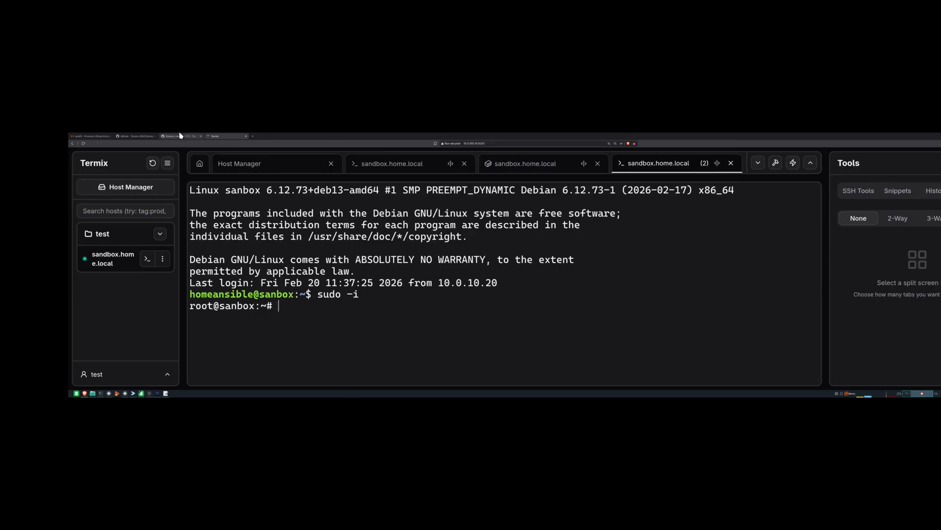
{"action": "left_click", "coordinate": [134, 189]}
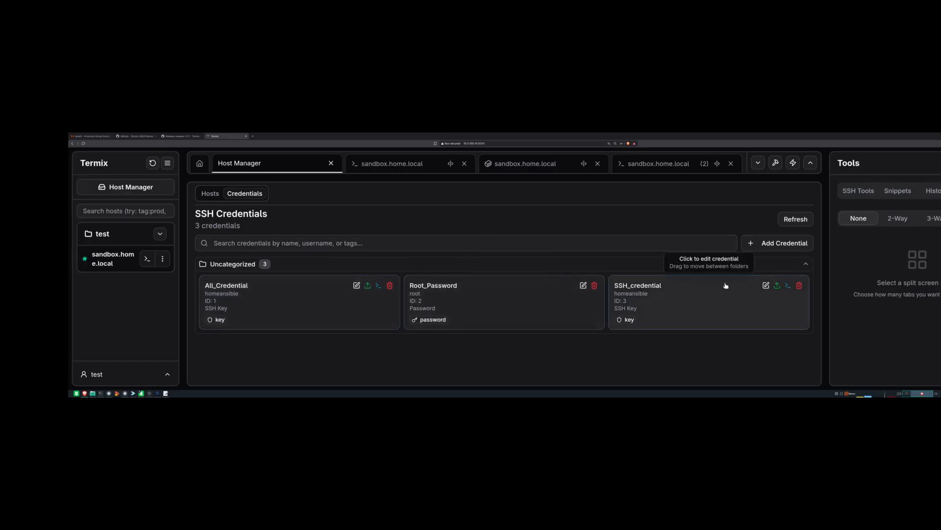
- Rename the All_Credential credential to credential_test and save the change
{"action": "left_click", "coordinate": [356, 285]}
{"action": "double_click", "coordinate": [263, 281]}
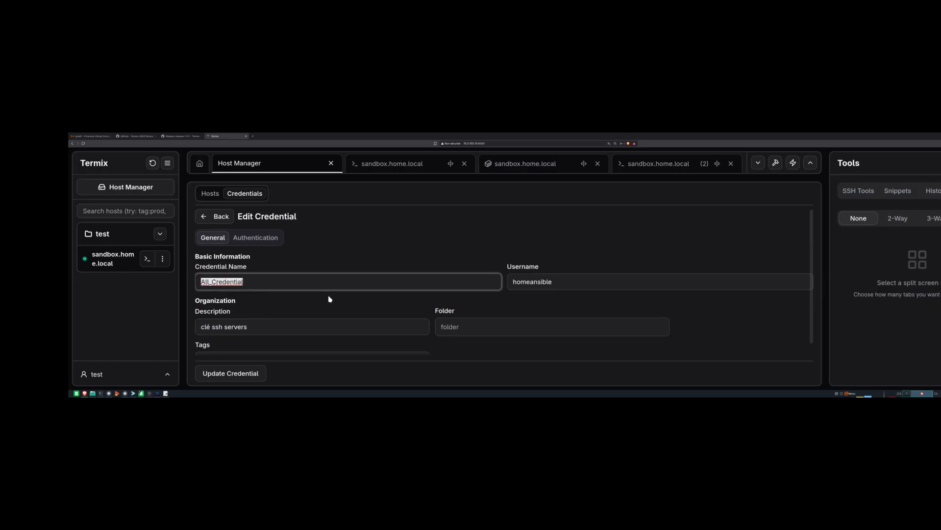
{"action": "type", "text": "cr"}
{"action": "left_click", "coordinate": [246, 375]}
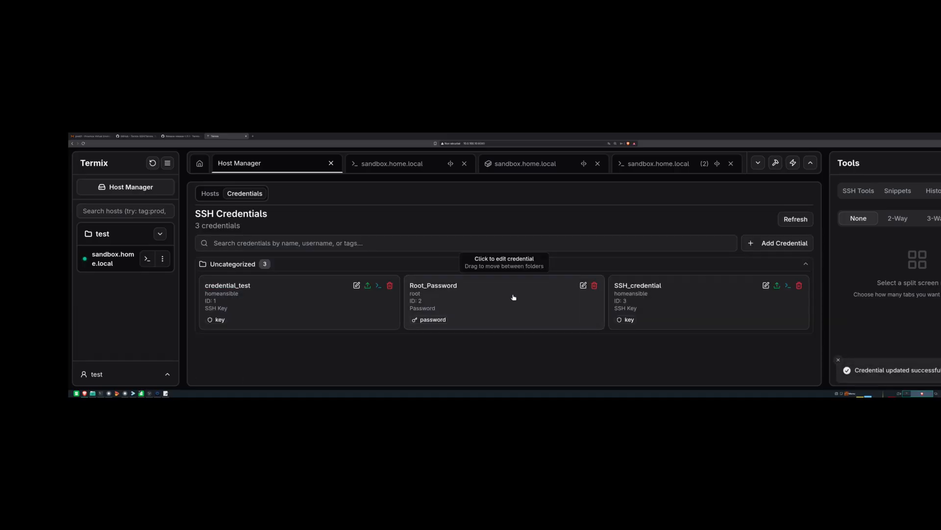
- Deploy credential_test's public key to target host sandbox.home.local via the Deploy SSH Key panel
{"action": "left_click", "coordinate": [368, 287]}
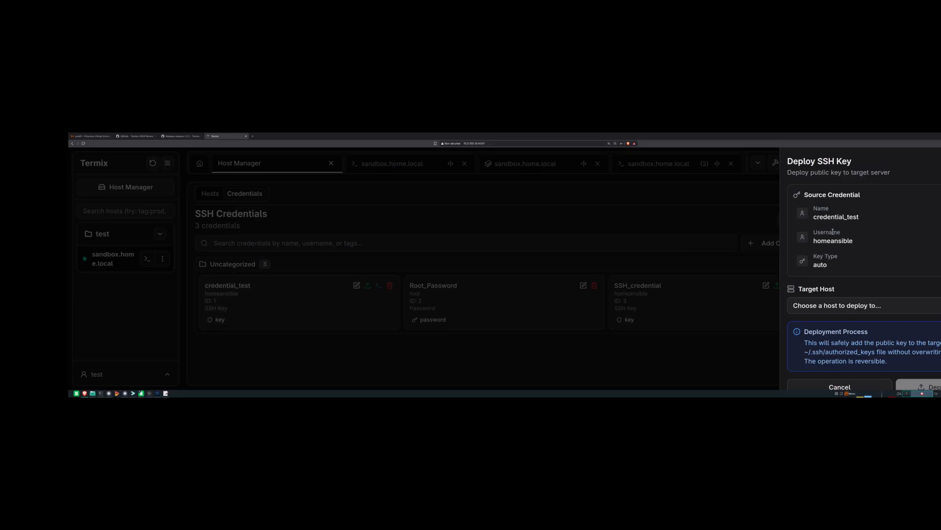
{"action": "scroll", "coordinate": [837, 239], "scroll_direction": "down", "scroll_amount": 1}
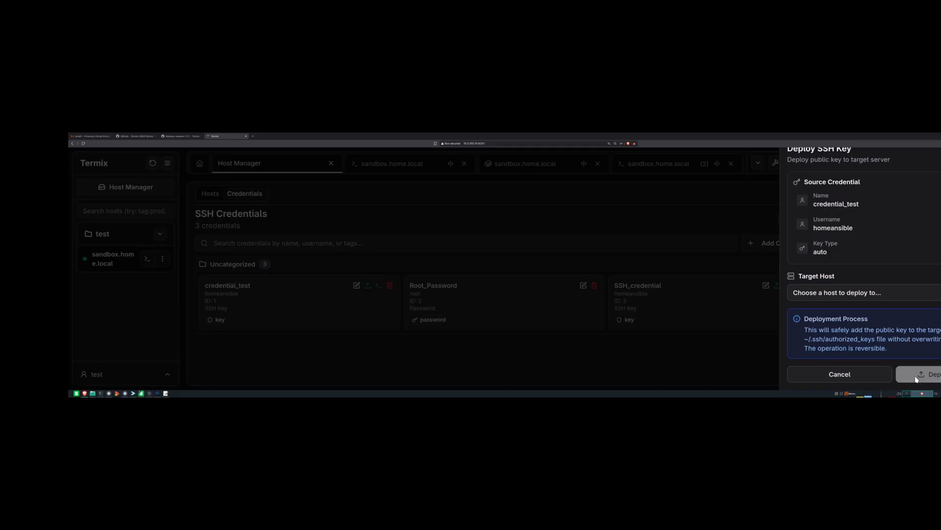
{"action": "left_click", "coordinate": [835, 293]}
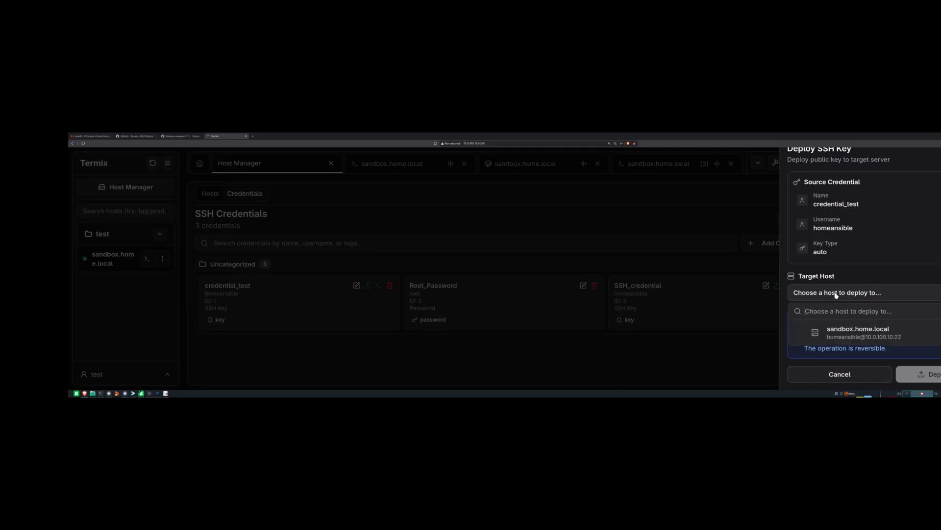
{"action": "left_click", "coordinate": [843, 331]}
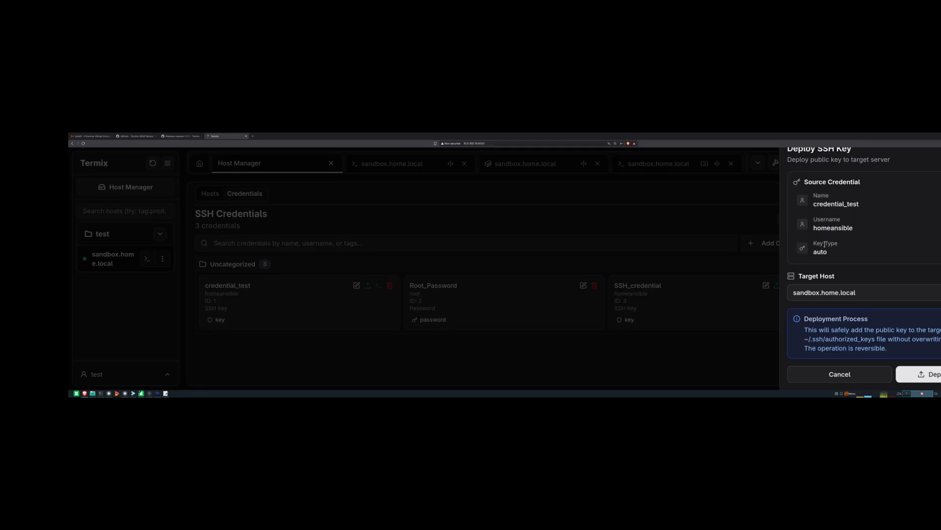
{"action": "left_click", "coordinate": [935, 380]}
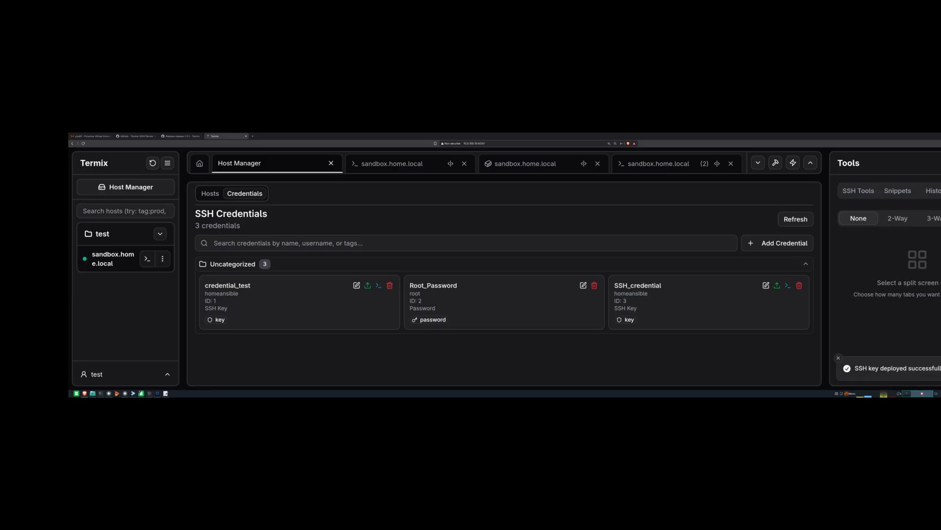
{"action": "left_click", "coordinate": [877, 190]}
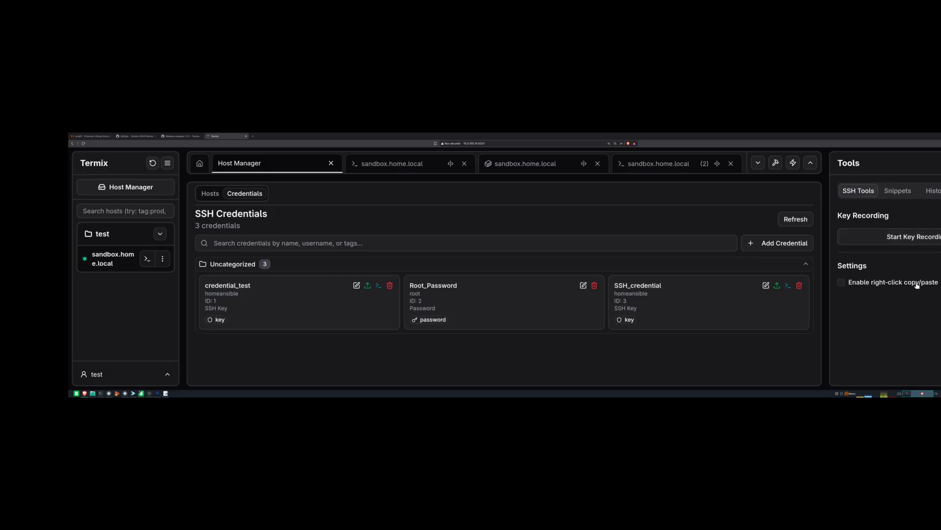
- Start key recording from SSH Tools, then close the Tools sidebar
{"action": "left_click", "coordinate": [916, 237]}
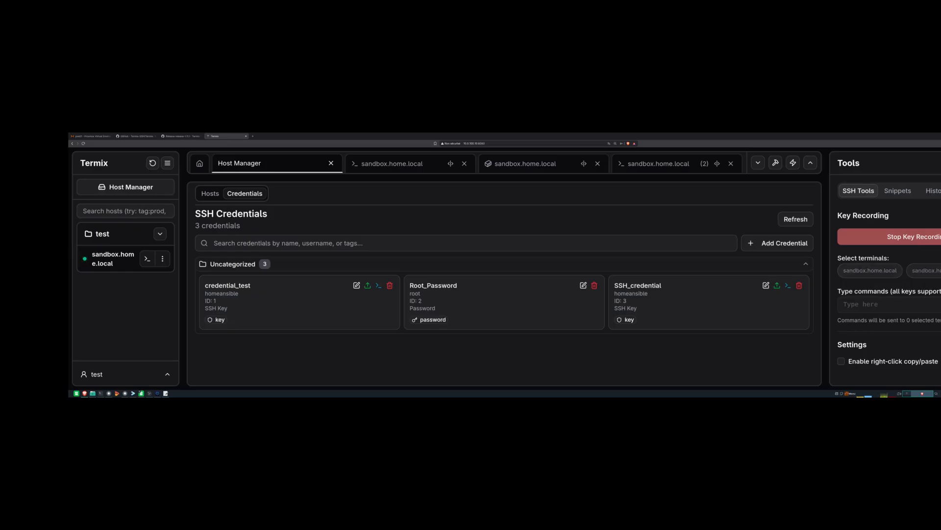
{"action": "left_click", "coordinate": [940, 163]}
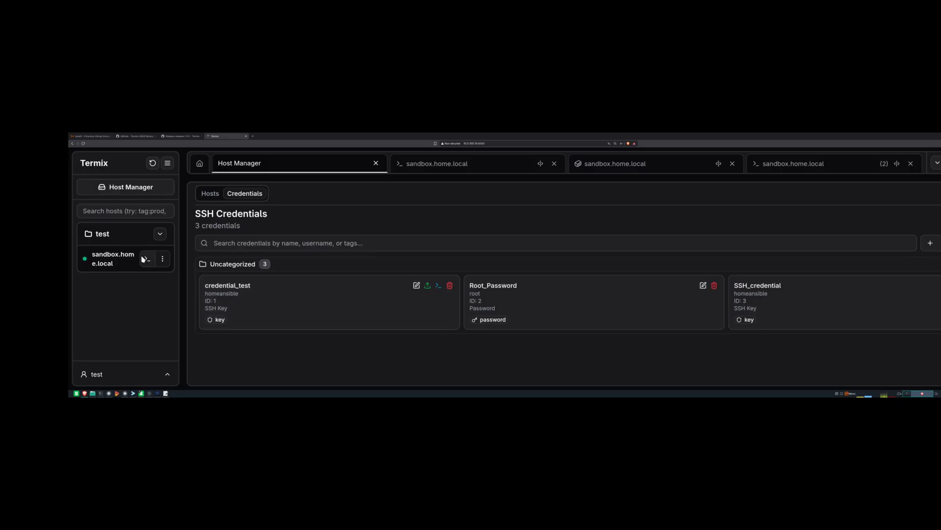
- Edit host sandbox.home.local to use the credential_test credential and save it
{"action": "left_click", "coordinate": [163, 258]}
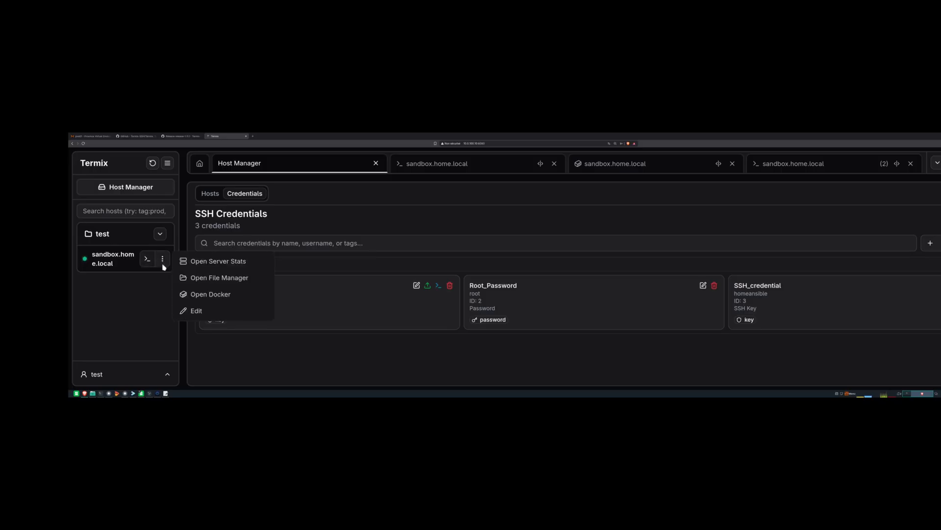
{"action": "left_click", "coordinate": [181, 315]}
{"action": "scroll", "coordinate": [487, 289], "scroll_direction": "down", "scroll_amount": 3}
{"action": "scroll", "coordinate": [296, 312], "scroll_direction": "down", "scroll_amount": 5}
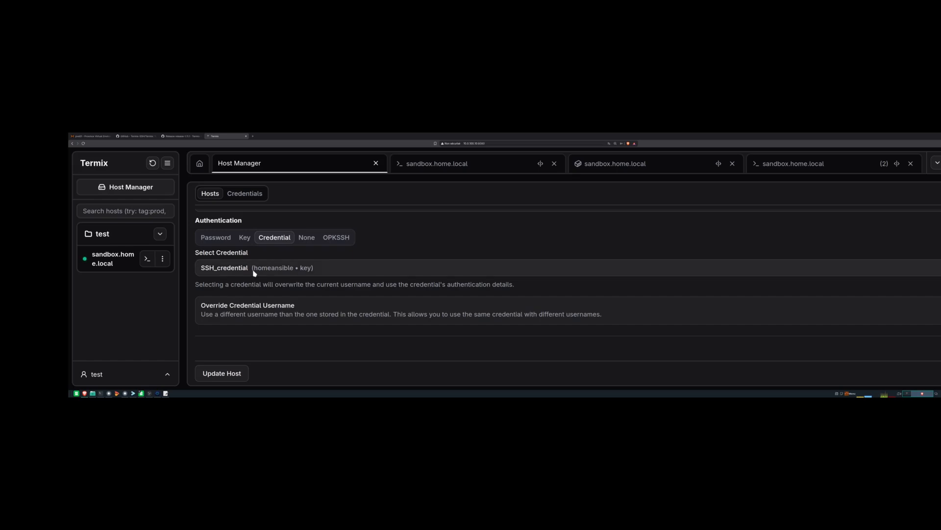
{"action": "left_click", "coordinate": [255, 270]}
{"action": "scroll", "coordinate": [245, 323], "scroll_direction": "down", "scroll_amount": 1}
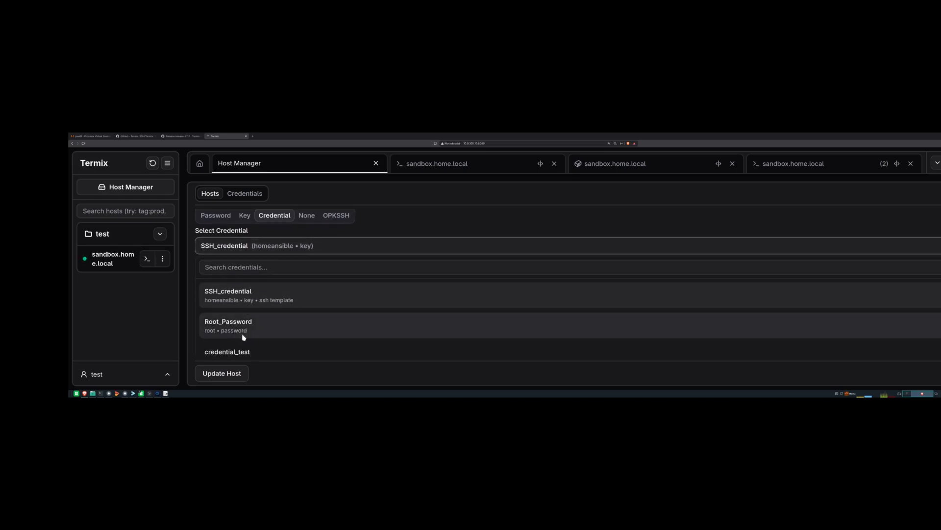
{"action": "left_click", "coordinate": [252, 351]}
{"action": "left_click", "coordinate": [239, 373]}
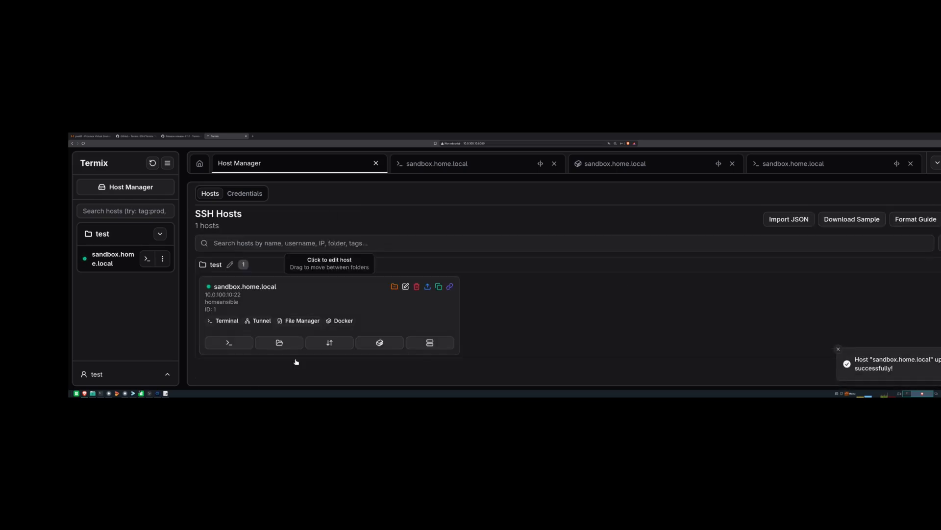
- Close the old and failed sandbox.home.local sessions and open a fresh terminal to the host
{"action": "left_click", "coordinate": [911, 164]}
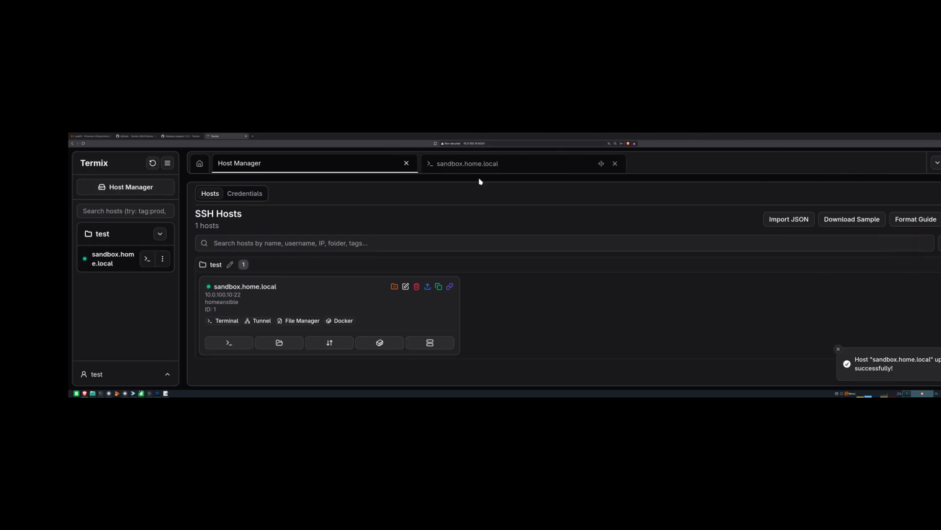
{"action": "left_click", "coordinate": [615, 163]}
{"action": "left_click", "coordinate": [146, 260]}
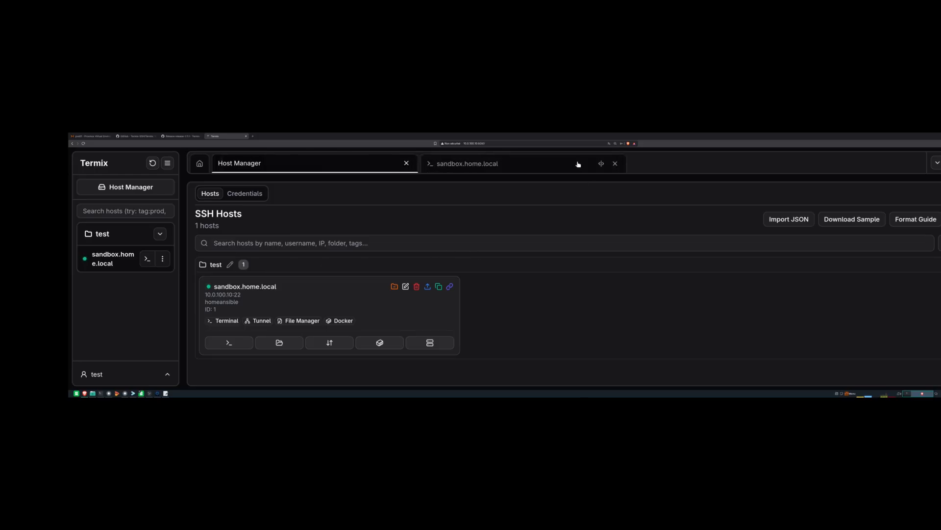
{"action": "left_click", "coordinate": [612, 168]}
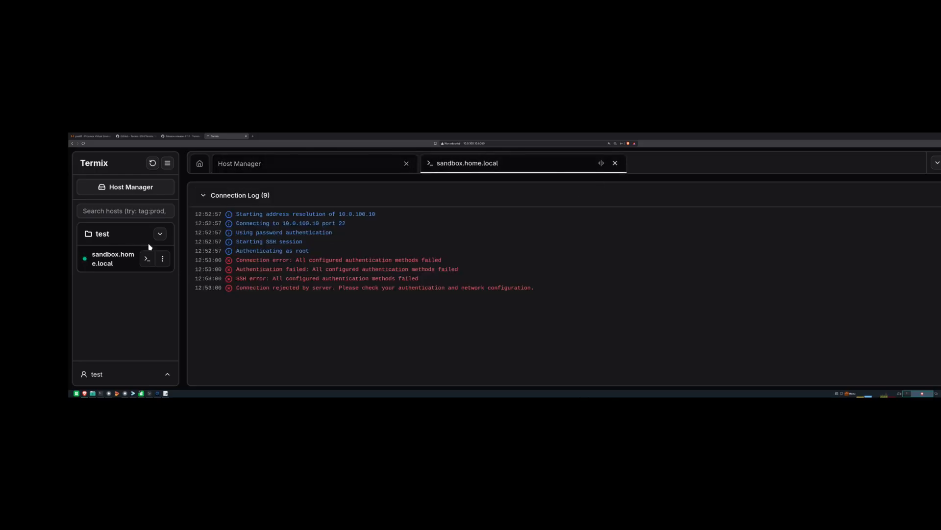
{"action": "left_click", "coordinate": [615, 163]}
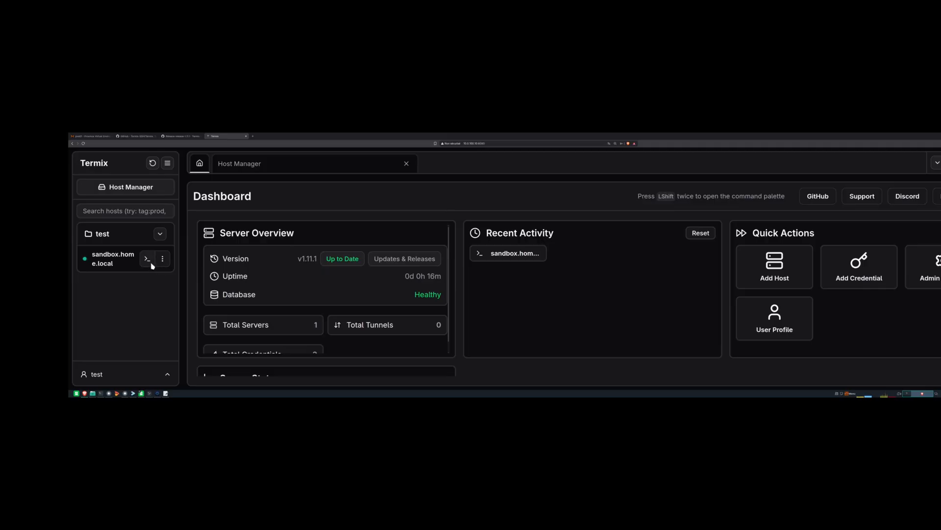
{"action": "left_click", "coordinate": [148, 260]}
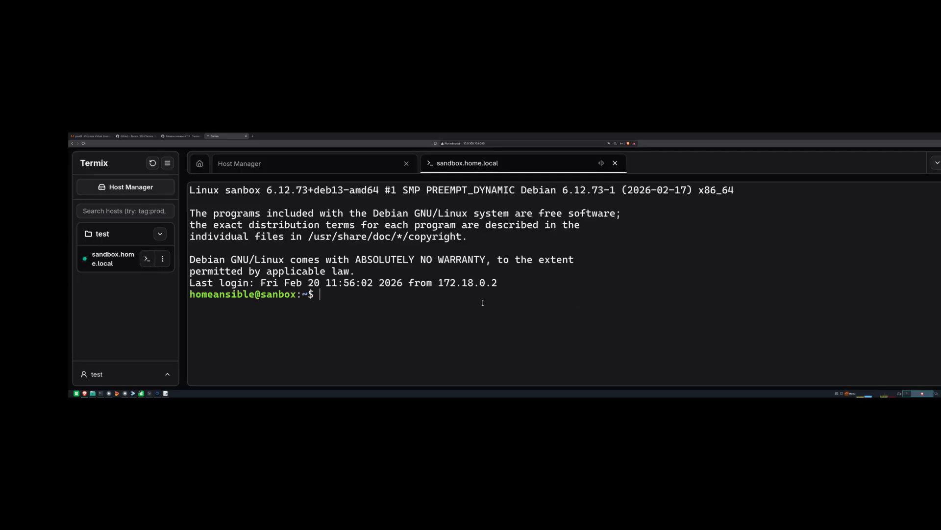
- Become root with sudo -i and open /home/homeansible/.ssh/authorized_keys in nano
{"action": "type", "text": "sudo -i"}
{"action": "key", "text": "Return"}
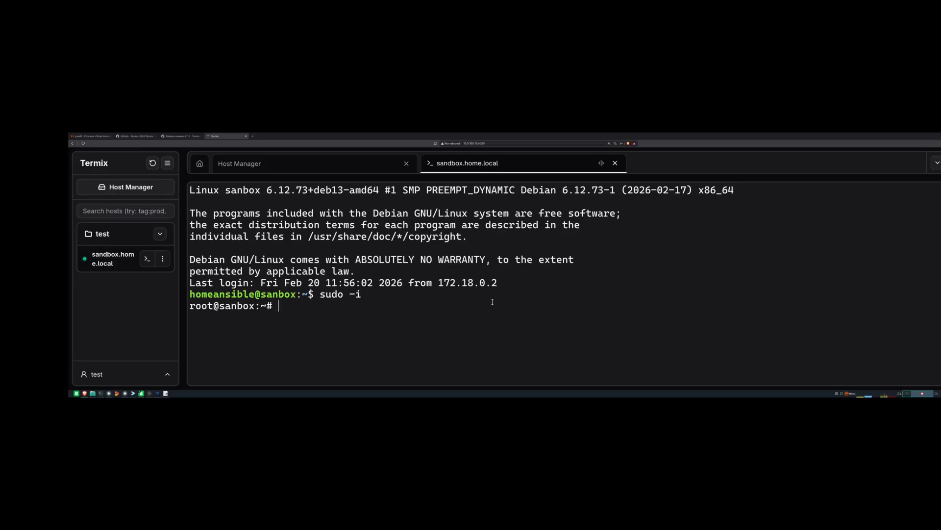
{"action": "type", "text": "nano /home/"}
{"action": "key", "text": "Tab"}
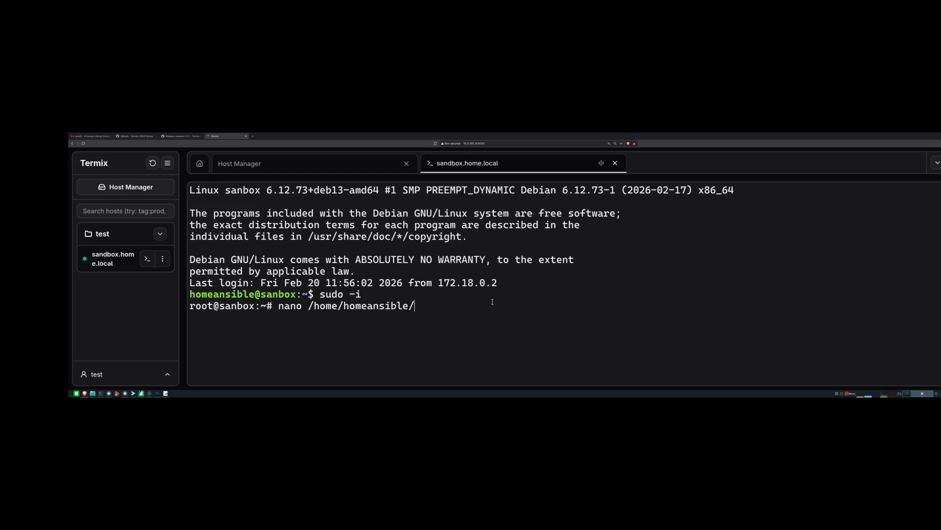
{"action": "type", "text": ".ss"}
{"action": "key", "text": "Tab"}
{"action": "type", "text": "au"}
{"action": "key", "text": "Tab"}
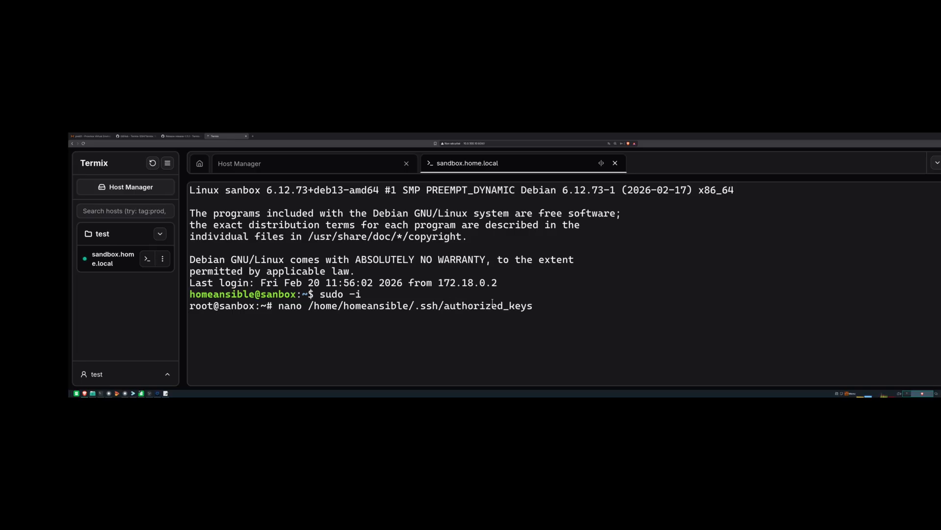
{"action": "key", "text": "Return"}
- Highlight the key lines to confirm the credential_test@Termix entry, then exit nano
{"action": "left_click_drag", "start_coordinate": [807, 226], "coordinate": [176, 201]}
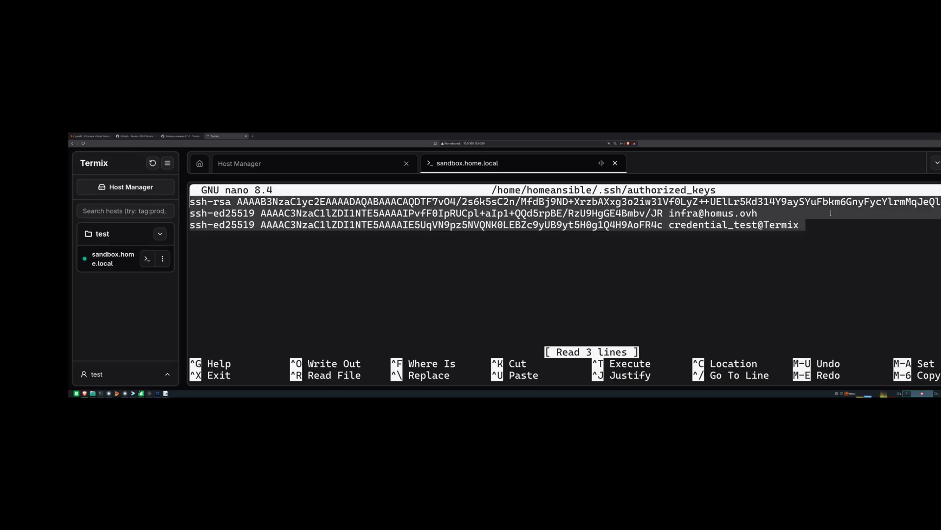
{"action": "left_click", "coordinate": [806, 211]}
{"action": "left_click_drag", "start_coordinate": [805, 224], "coordinate": [191, 202]}
{"action": "left_click", "coordinate": [192, 203]}
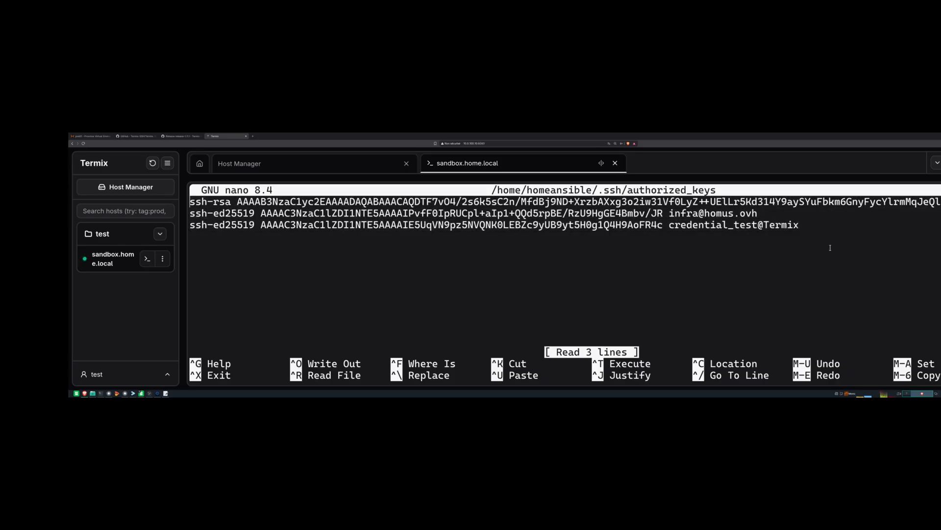
{"action": "key", "text": "ctrl+x"}
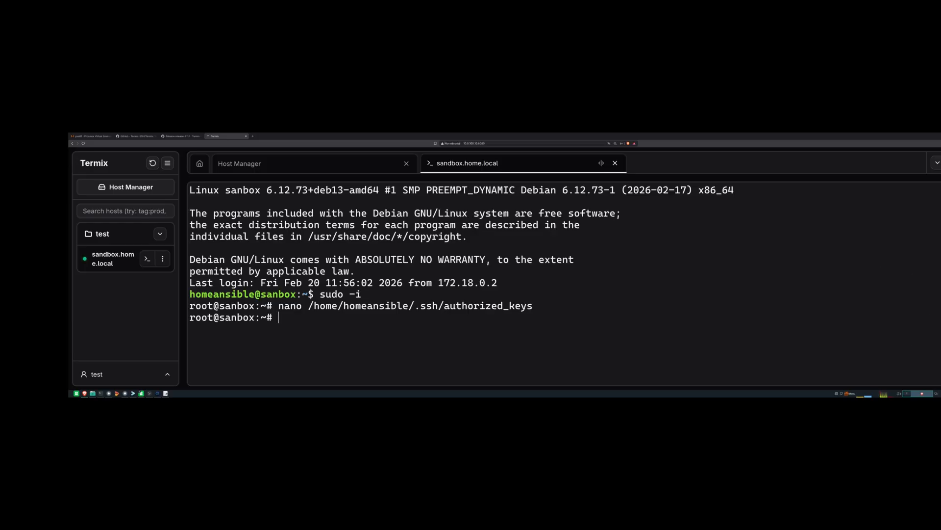